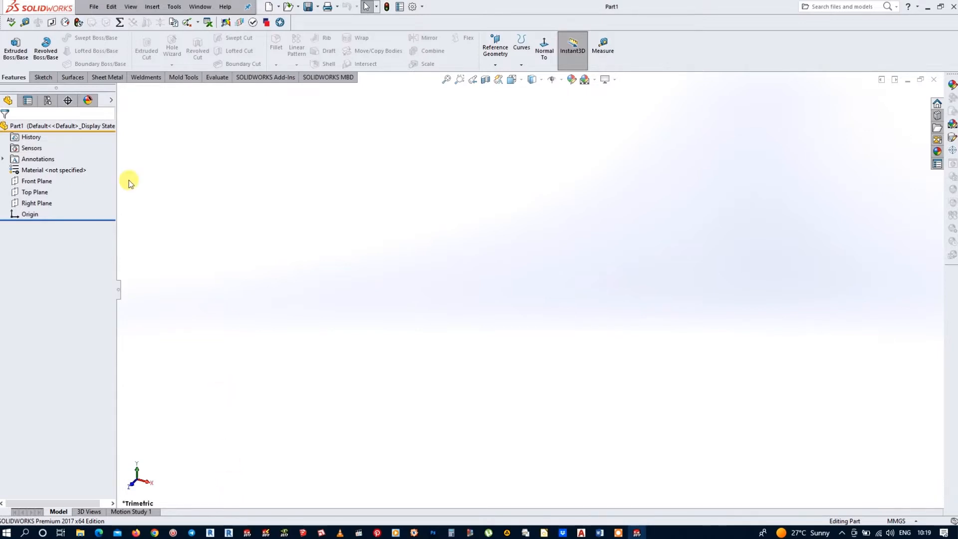
On the Front Plane, sketch a horizontal line about 76 mm long ending at the origin and a vertical line about 55 mm up from it.
click(15, 182)
click(22, 166)
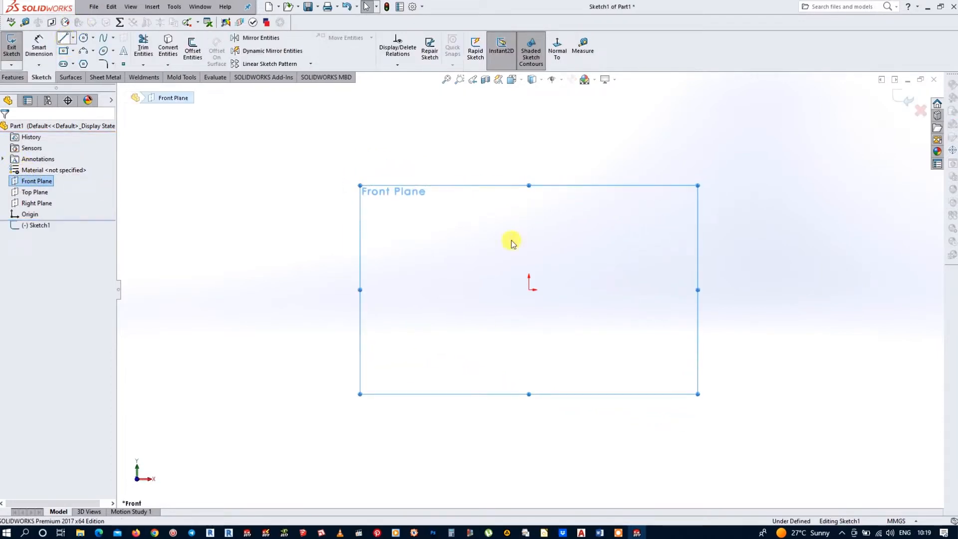
click(385, 290)
click(529, 289)
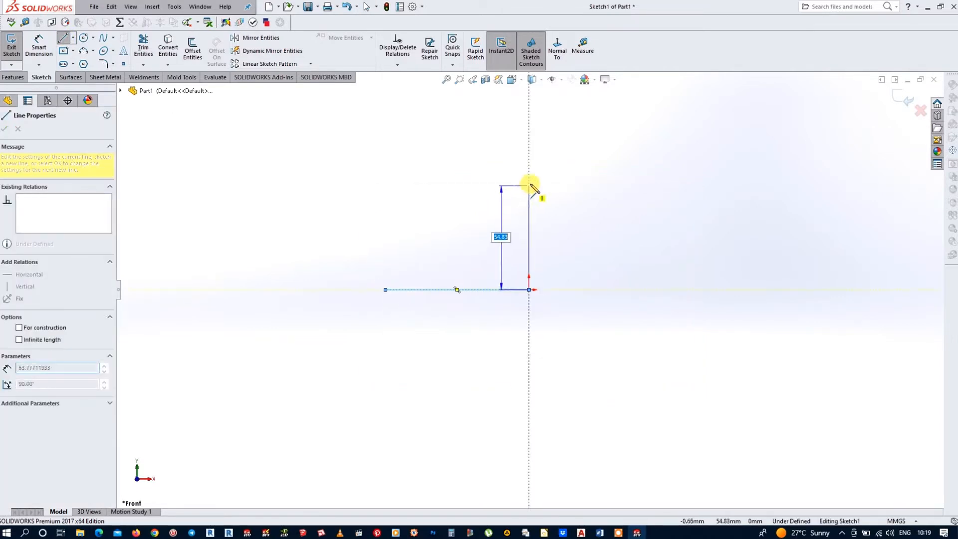
click(530, 185)
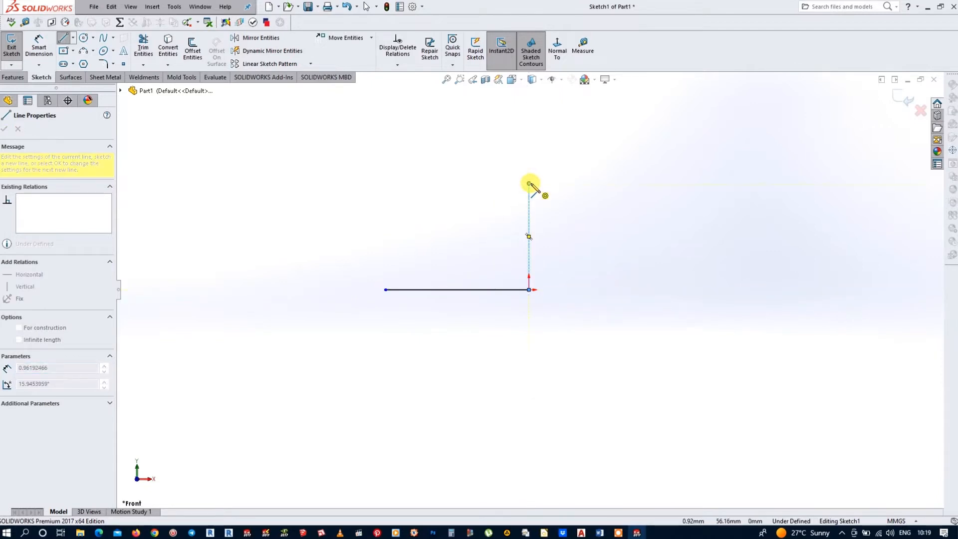
key(Escape)
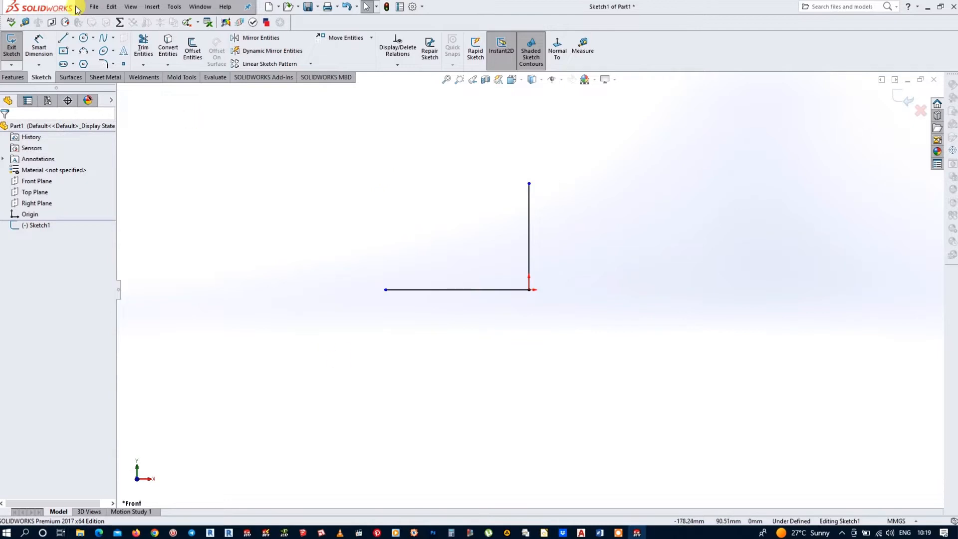
Dimension the horizontal line's length as 23.75+51.25 mm.
click(44, 58)
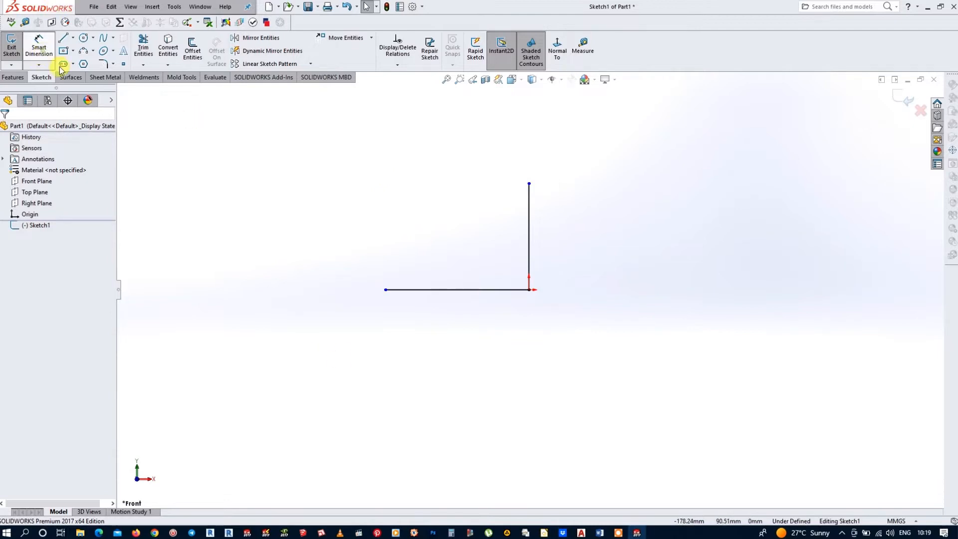
click(487, 289)
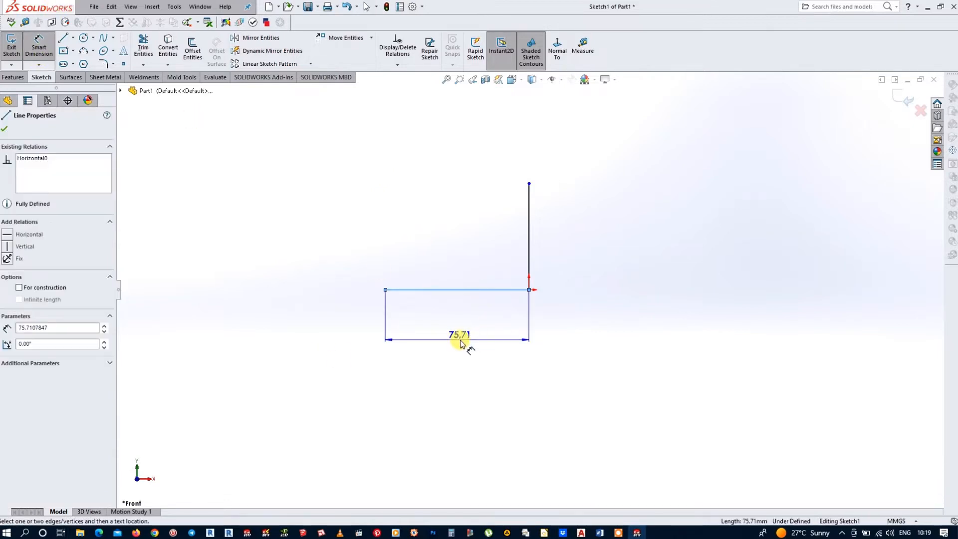
click(460, 340)
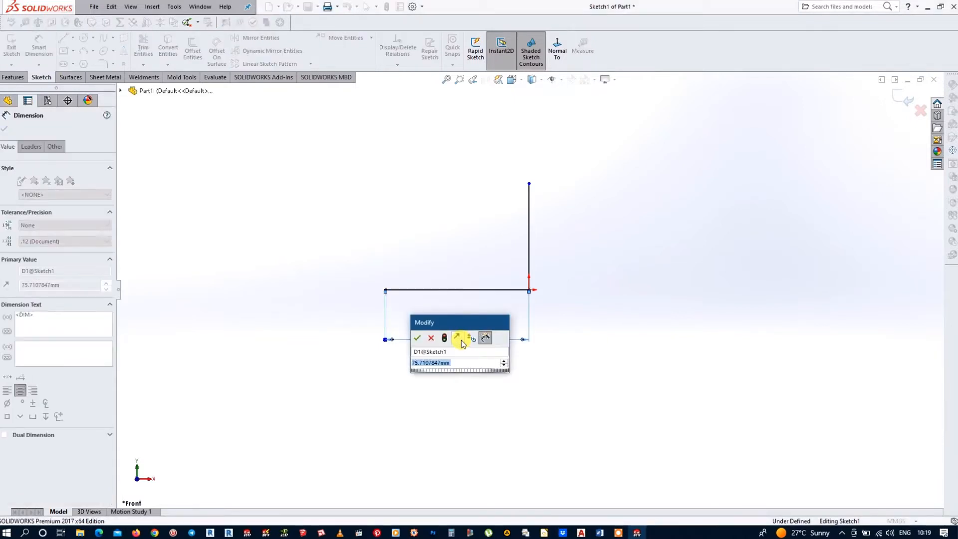
text(23.75)
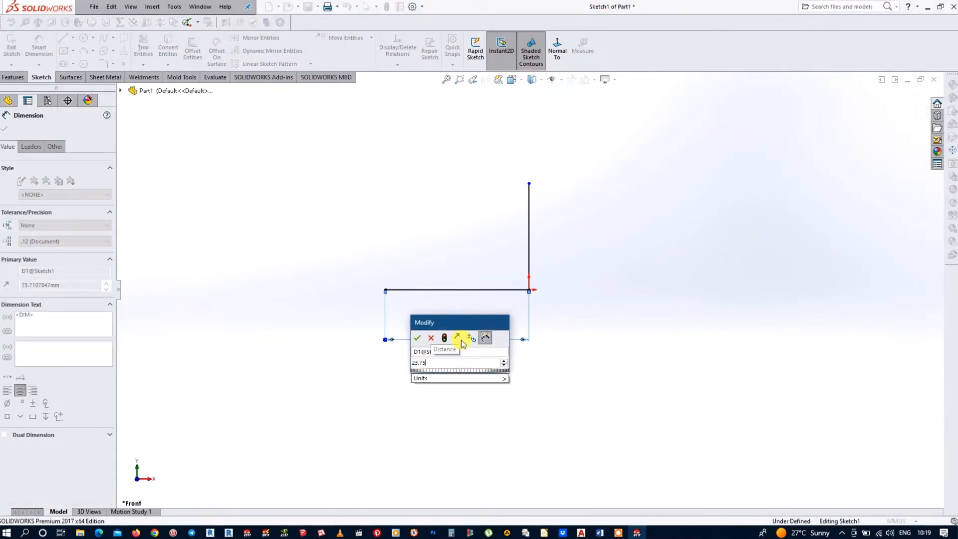
text(-)
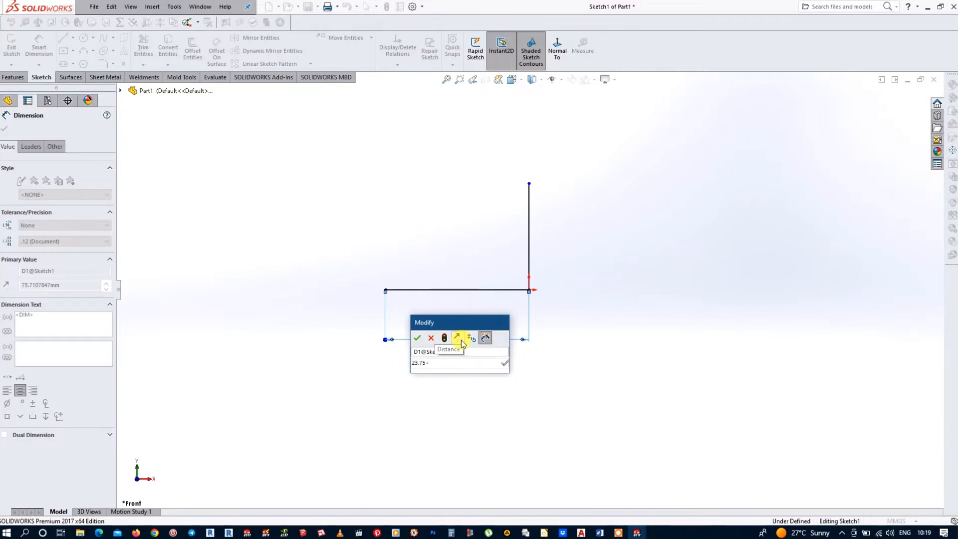
text(51.25)
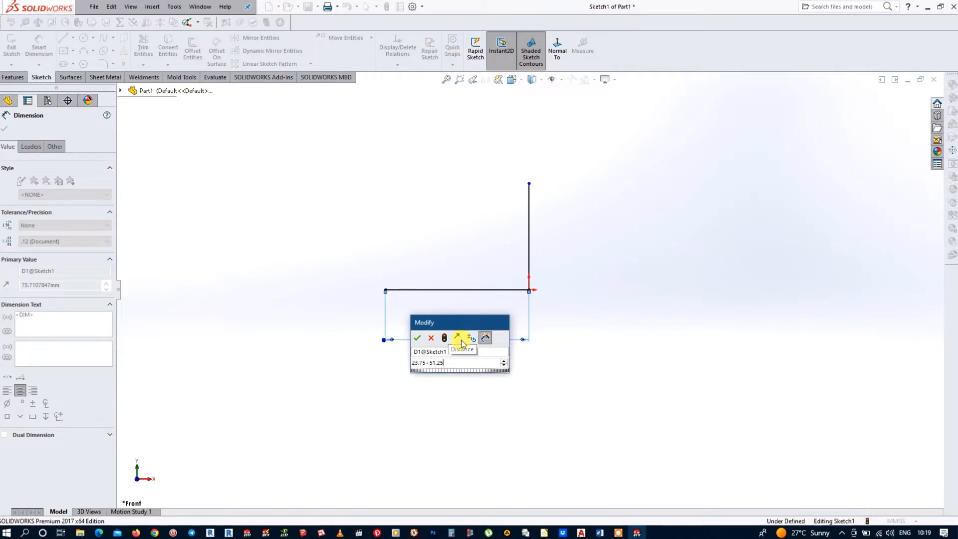
key(Return)
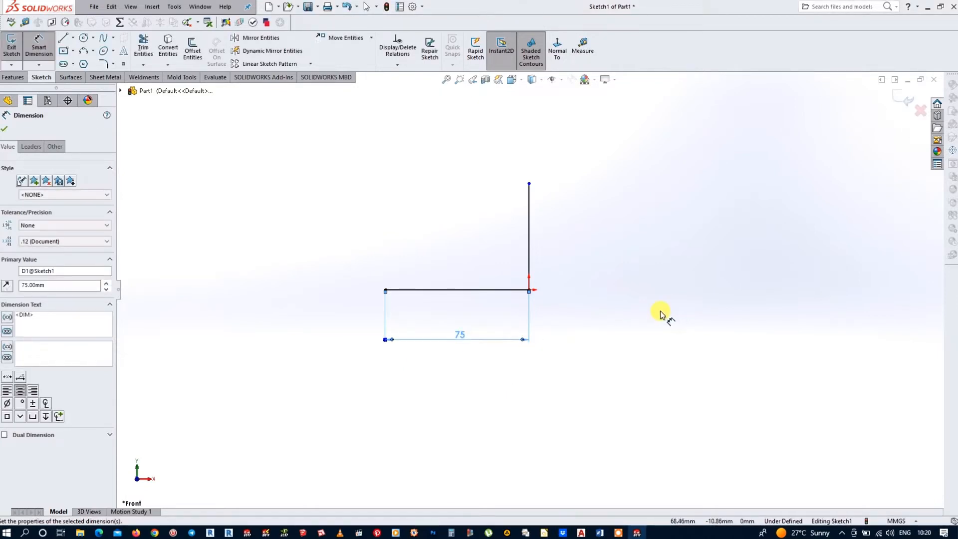
Dimension the vertical line's length as 50 mm.
click(529, 232)
click(594, 234)
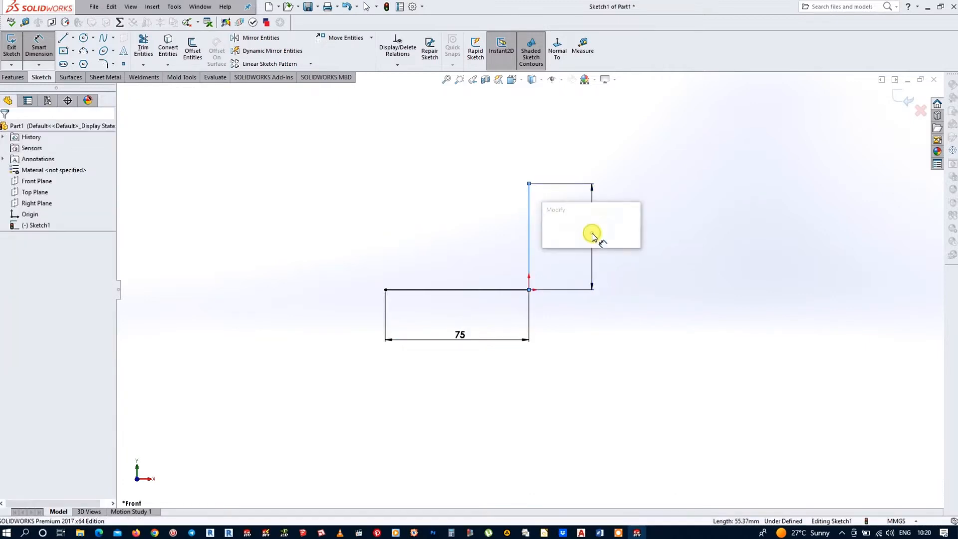
key(Return)
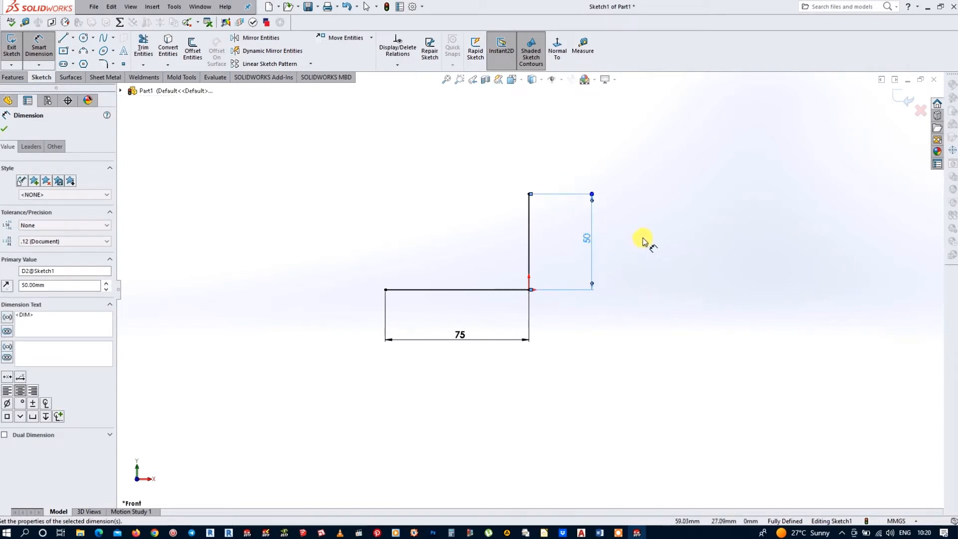
key(Escape)
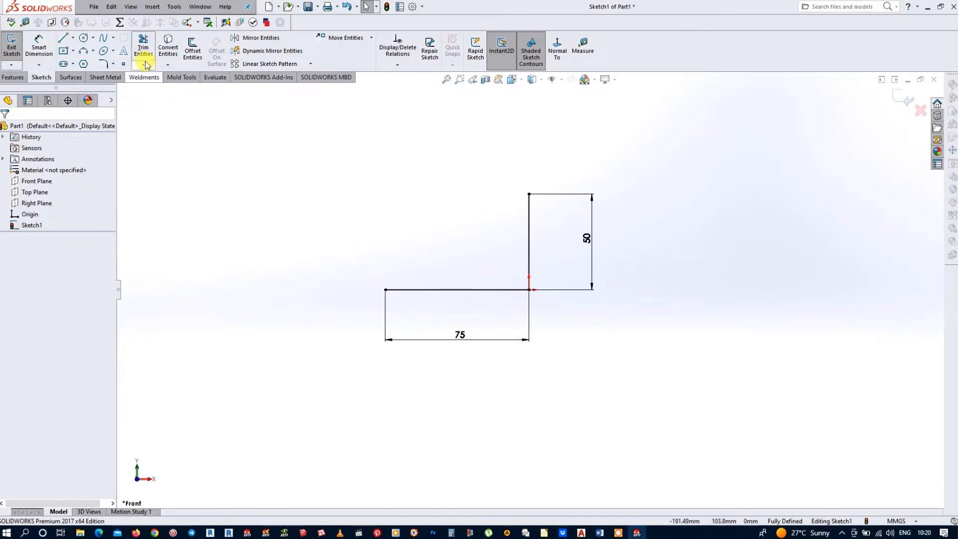
Round the corner between the two lines with a 16.75 mm sketch fillet and exit the sketch.
click(104, 64)
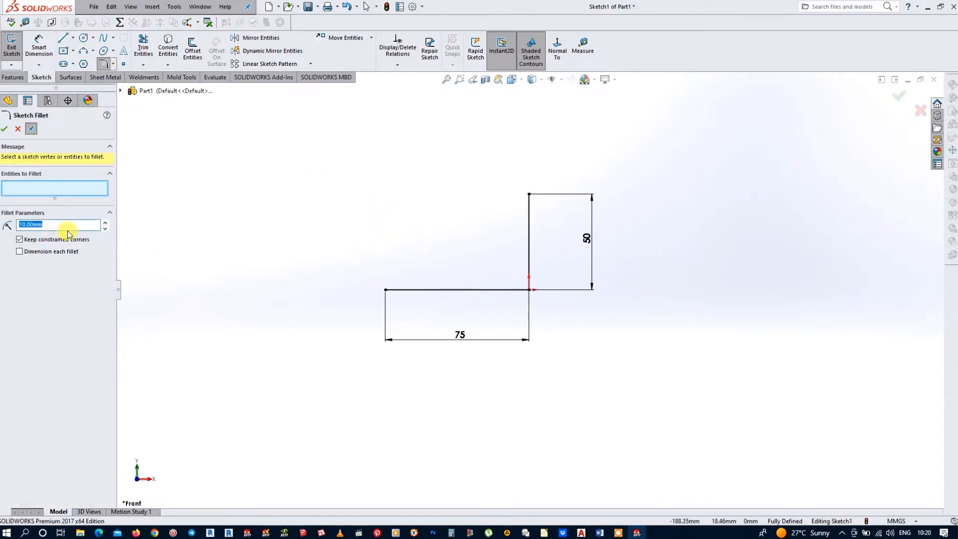
text(16.75)
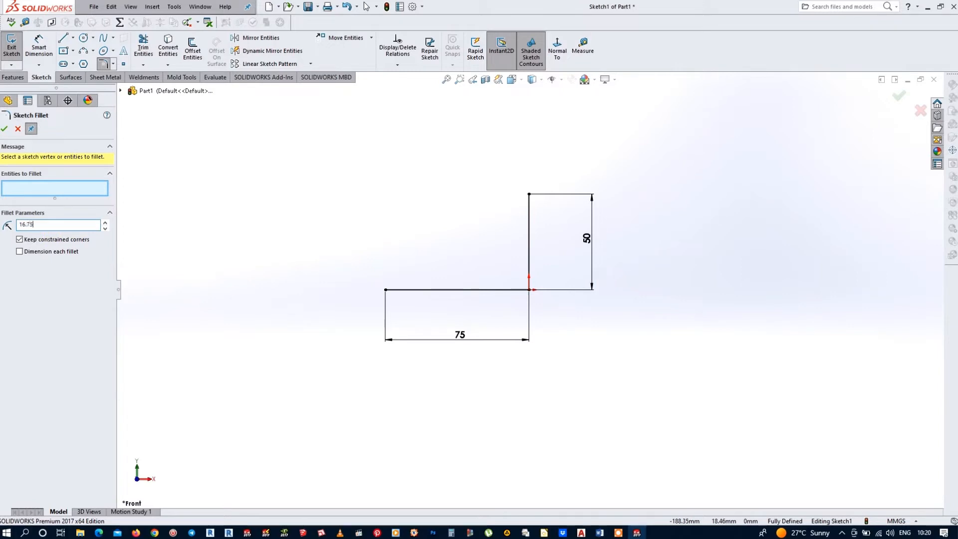
click(530, 290)
key(Return)
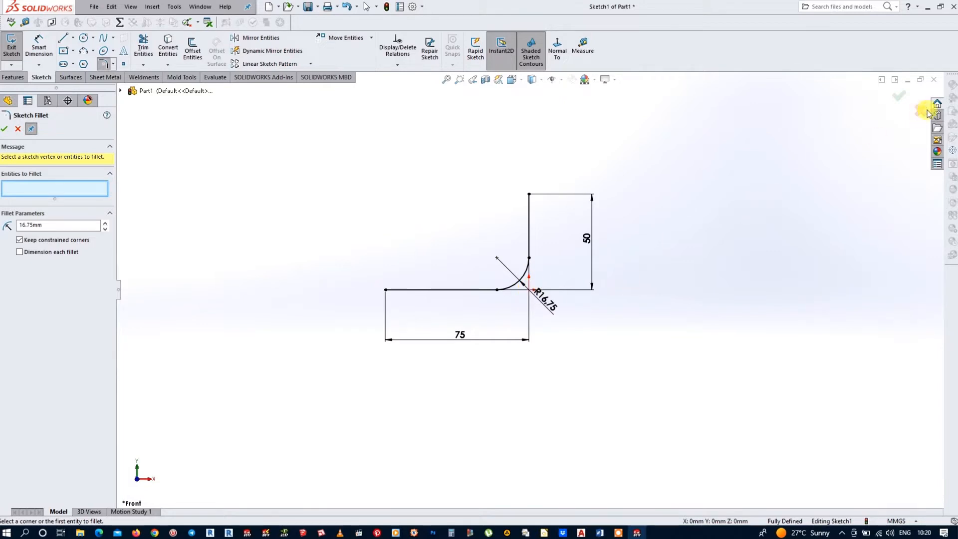
click(900, 99)
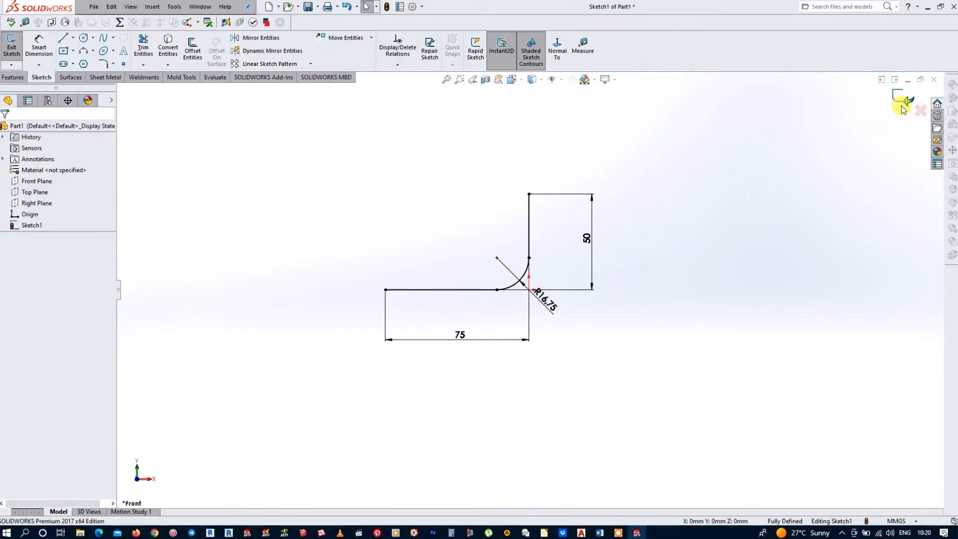
click(909, 103)
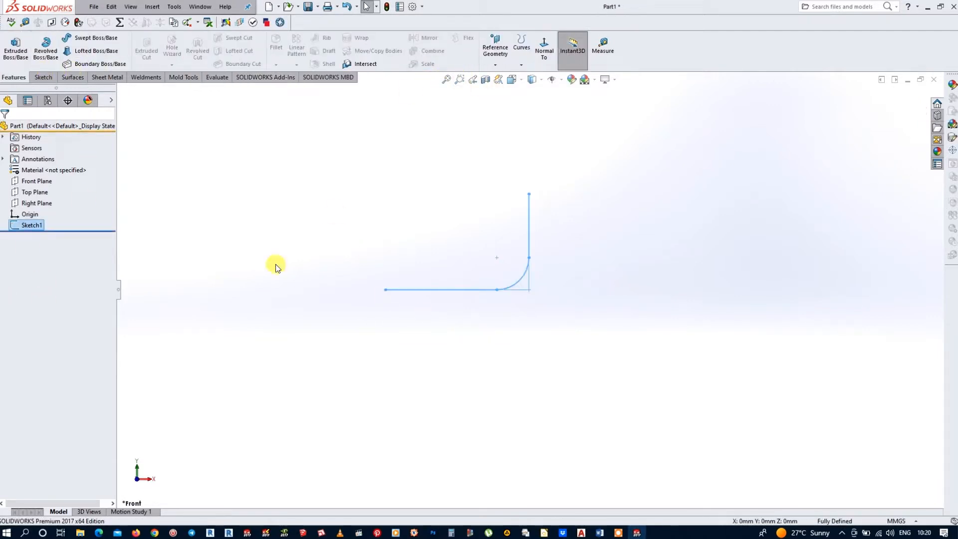
Create a reference plane perpendicular to the path's horizontal line, passing through that line's free endpoint.
click(495, 65)
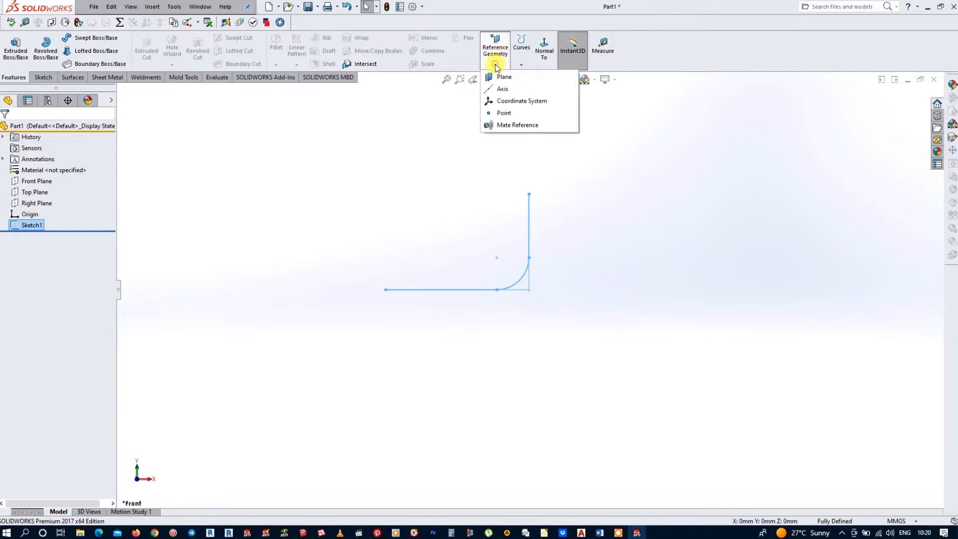
click(518, 80)
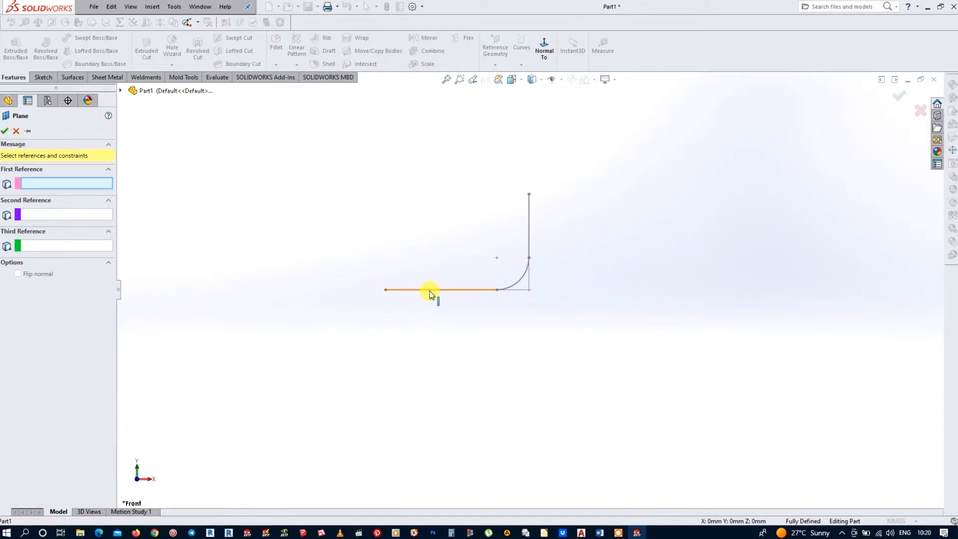
click(429, 290)
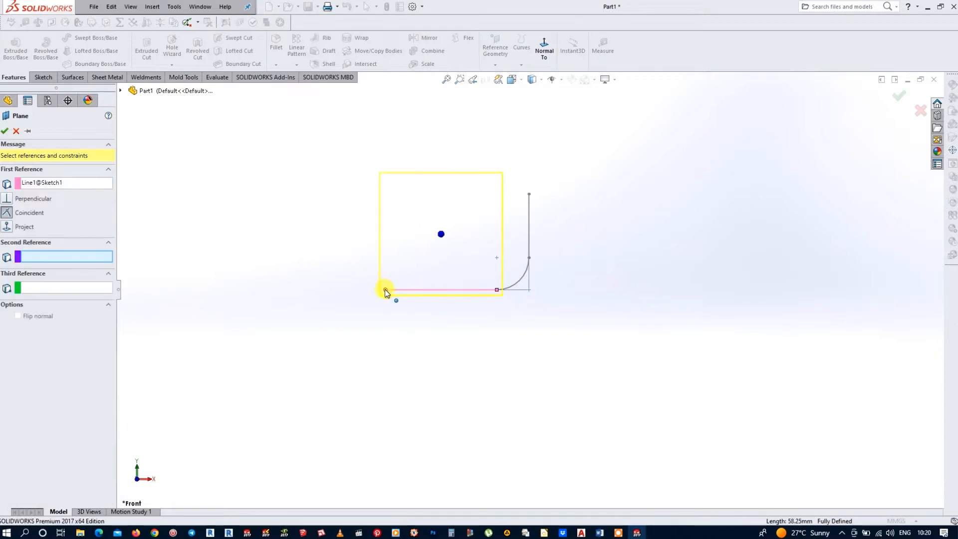
click(386, 290)
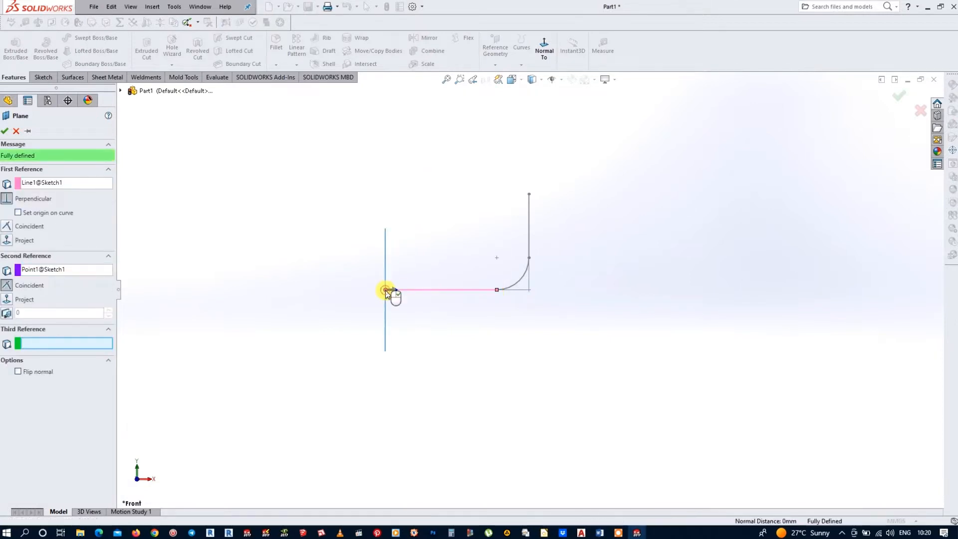
right_click(385, 290)
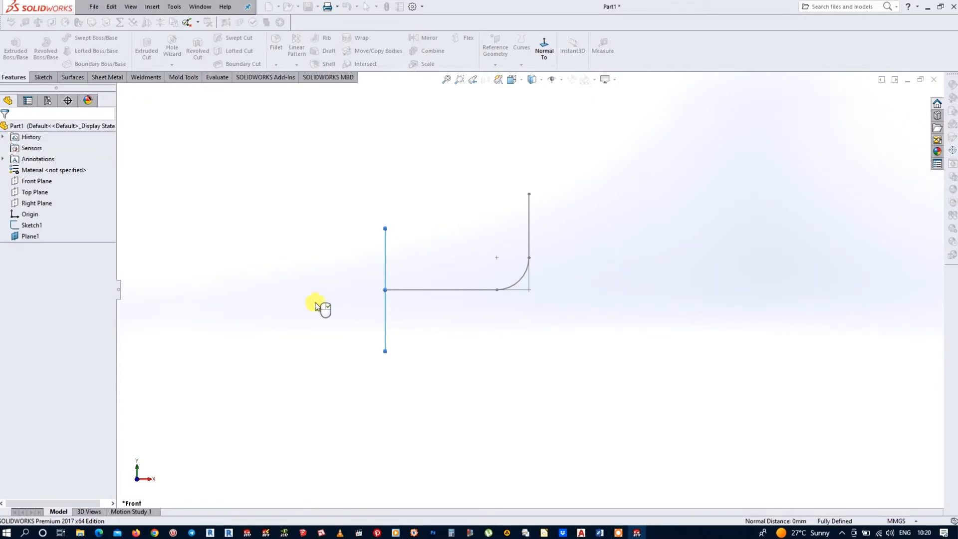
Start a sketch on the new plane and draw a 20 mm diameter circle centred on the origin.
click(16, 239)
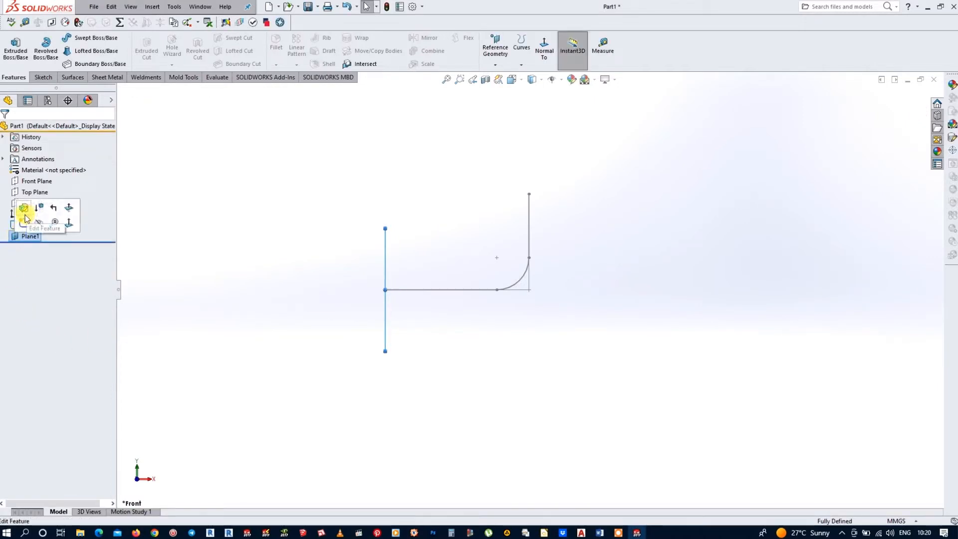
click(24, 223)
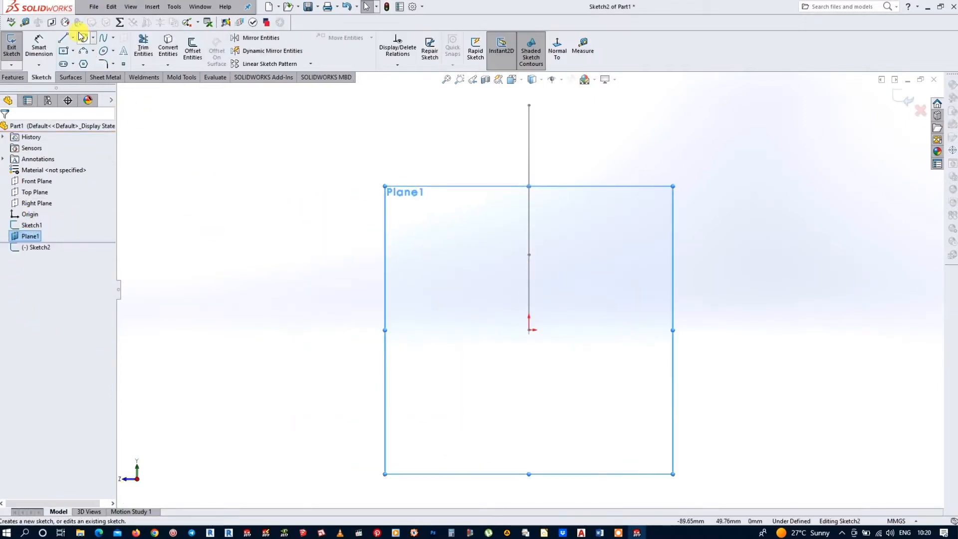
click(86, 39)
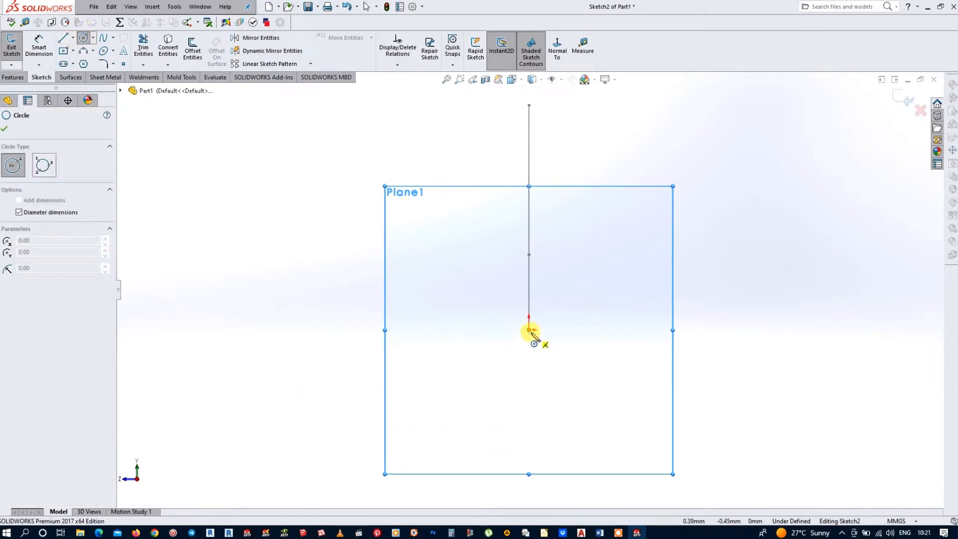
click(529, 330)
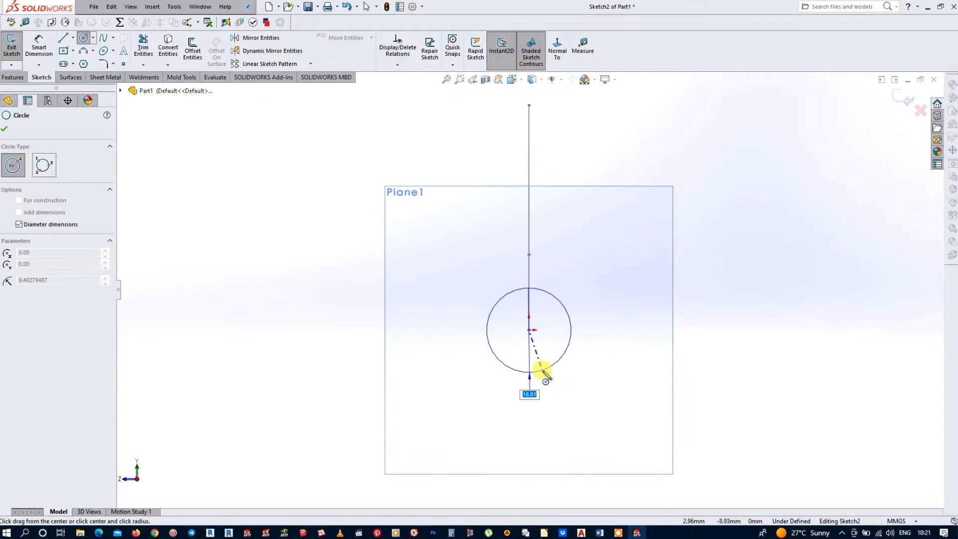
text(20)
key(Return)
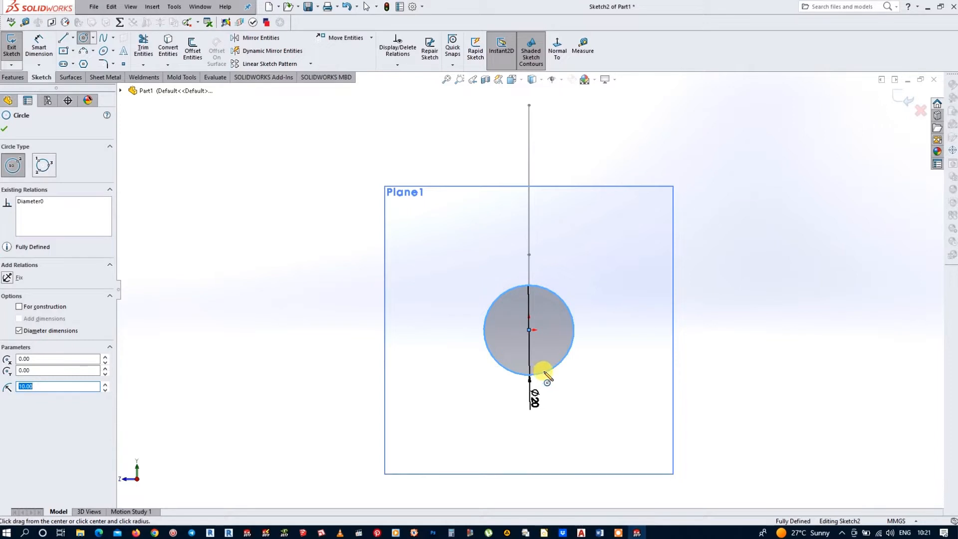
Add a concentric 25 mm diameter circle around the first one and exit the sketch.
click(529, 330)
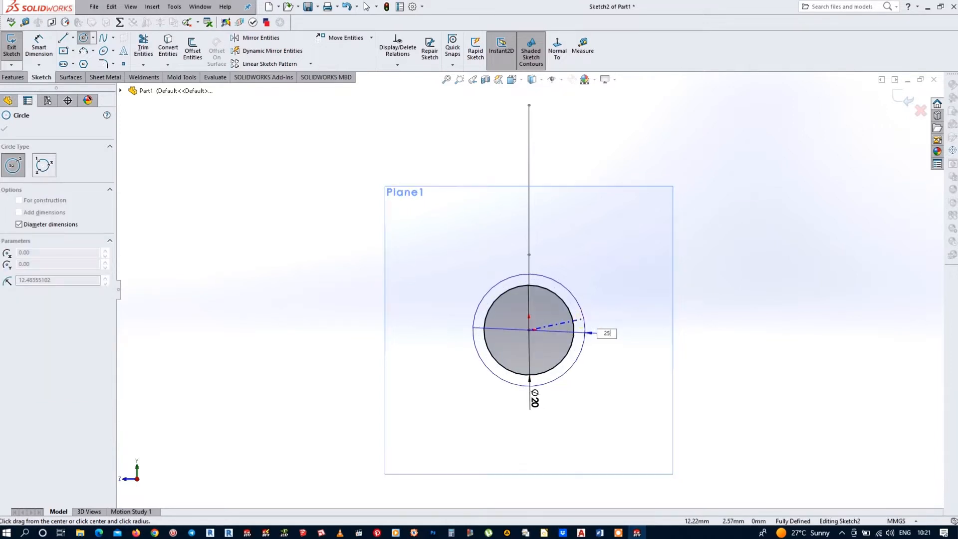
text(25)
key(Return)
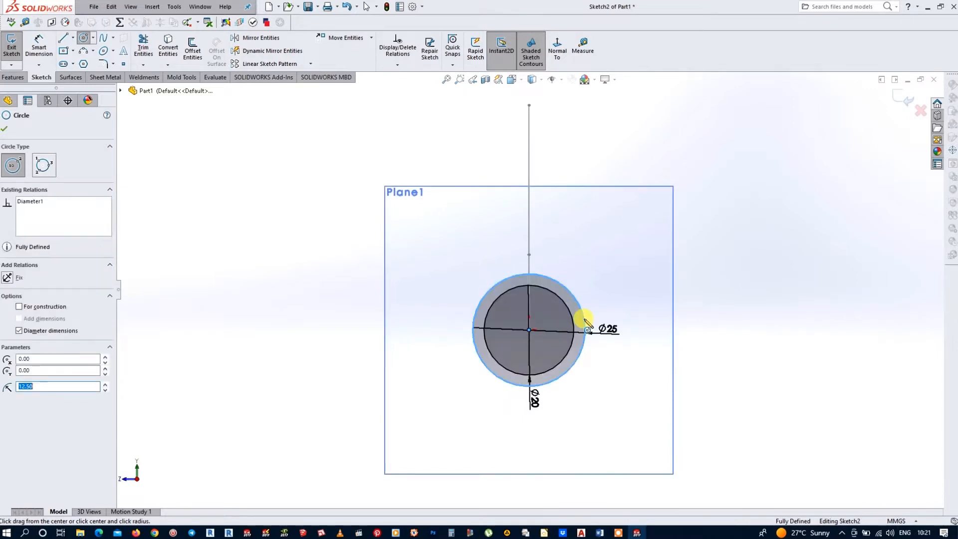
key(Escape)
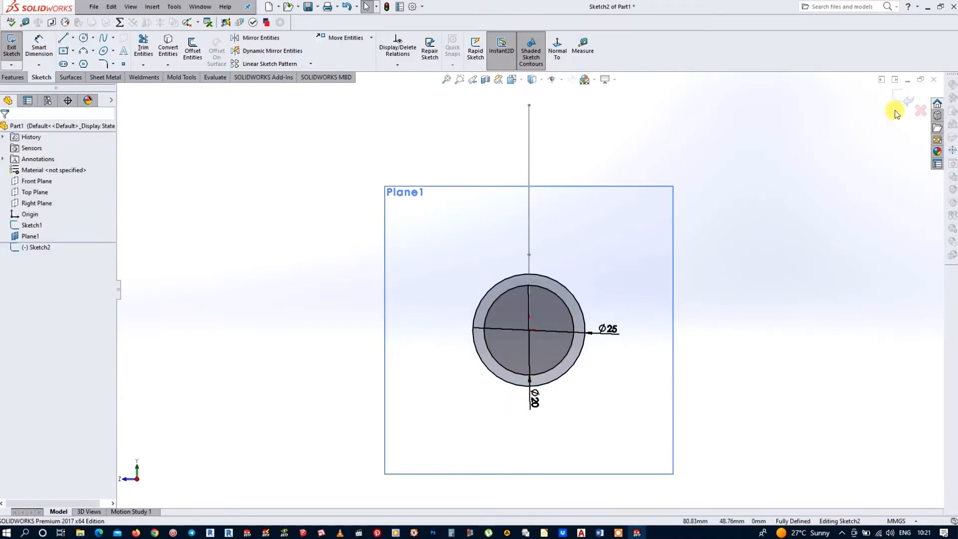
click(907, 99)
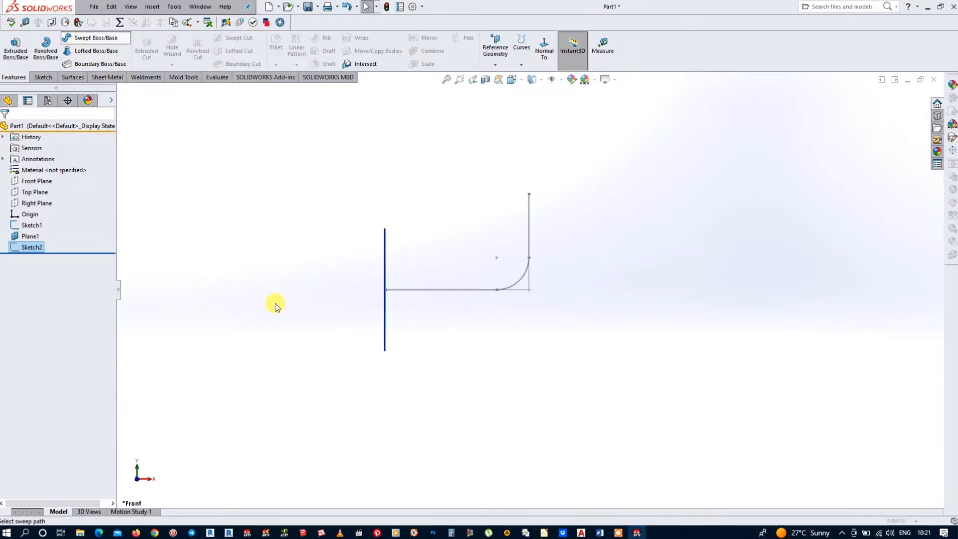
Sweep the ring profile along the filleted L-shaped path and hide the reference plane.
middle_drag(274, 300, 321, 381)
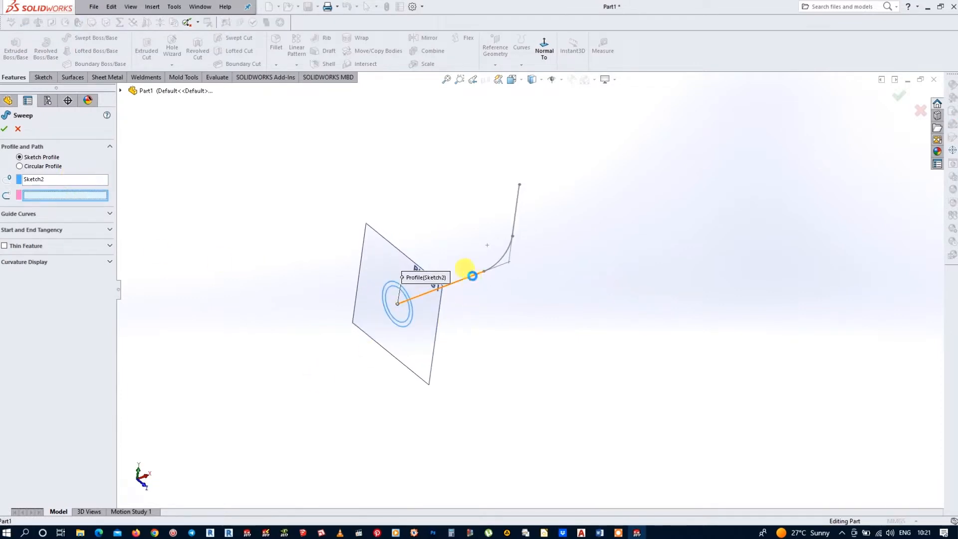
click(472, 276)
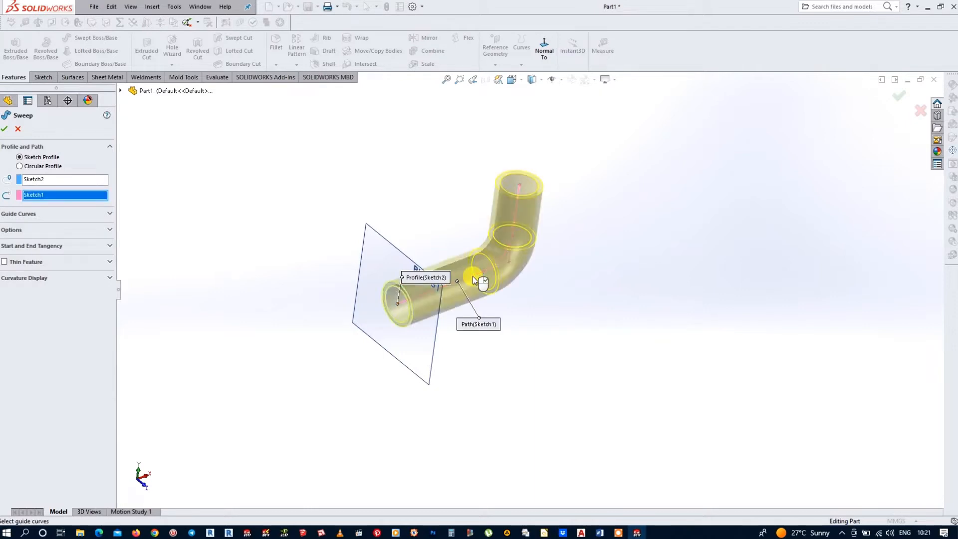
right_click(473, 277)
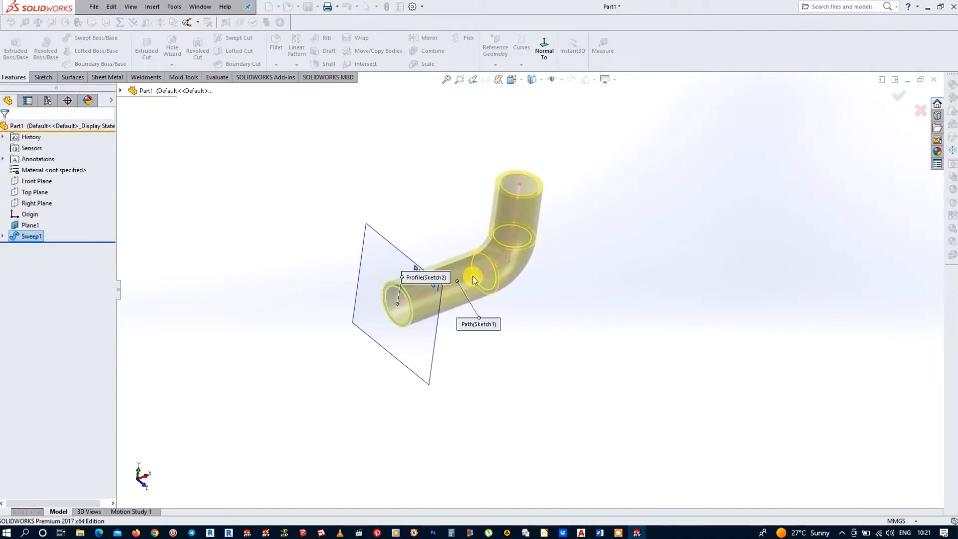
click(30, 225)
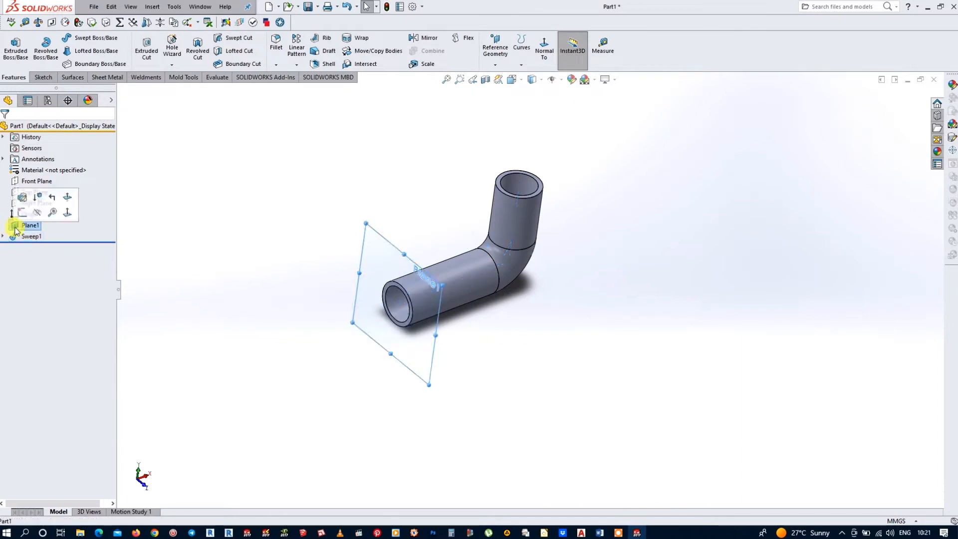
click(199, 273)
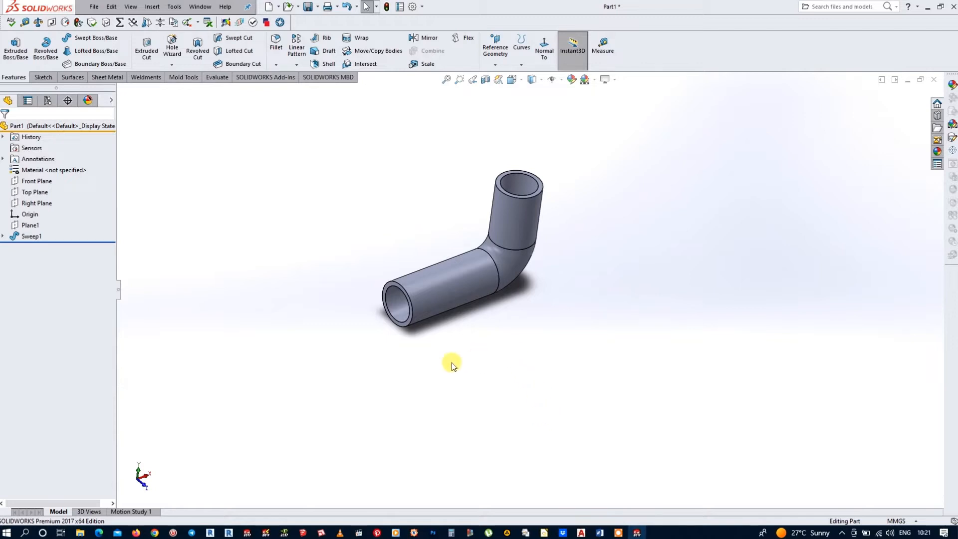
Start a sketch on the reference plane at the pipe's horizontal end and draw a 57.5 mm diameter circle centred on the origin.
scroll(405, 344, down, 3)
click(423, 310)
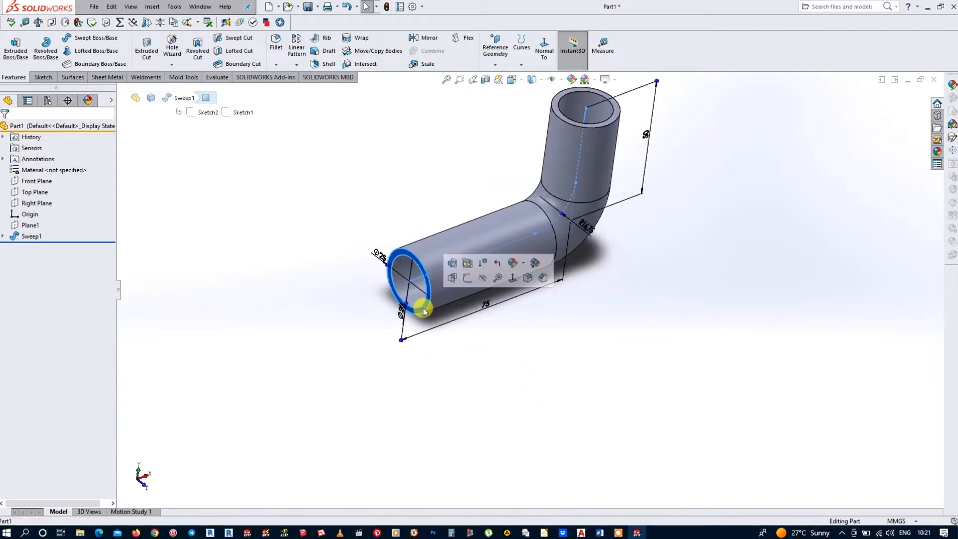
click(27, 226)
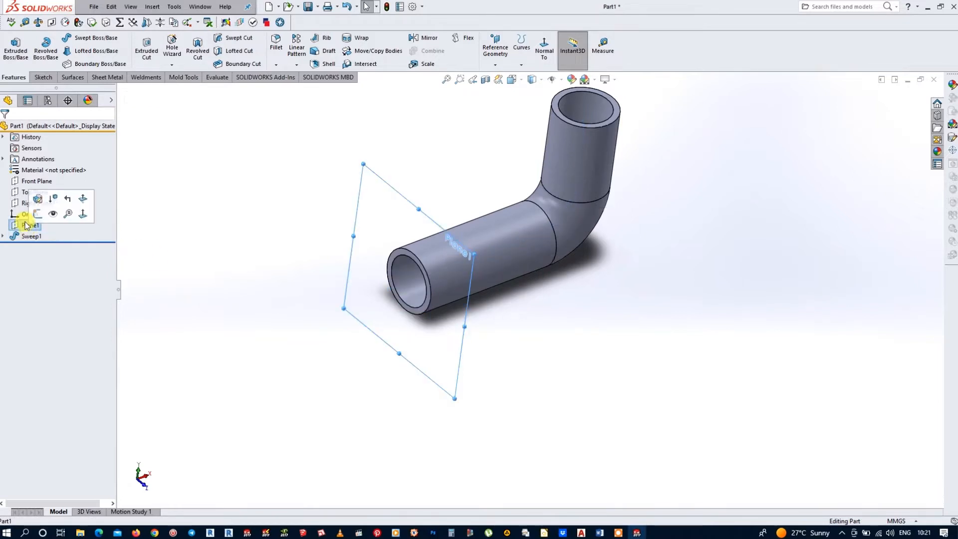
click(37, 214)
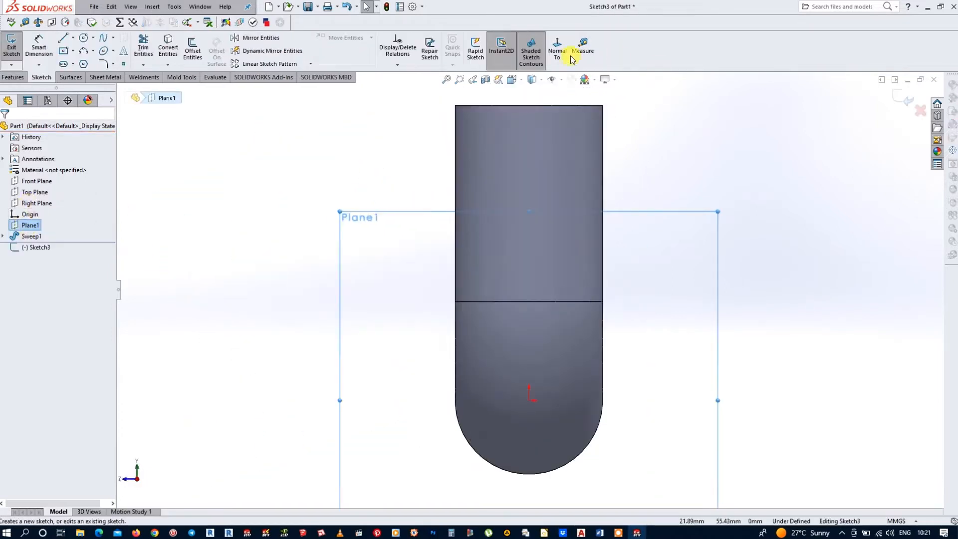
click(559, 52)
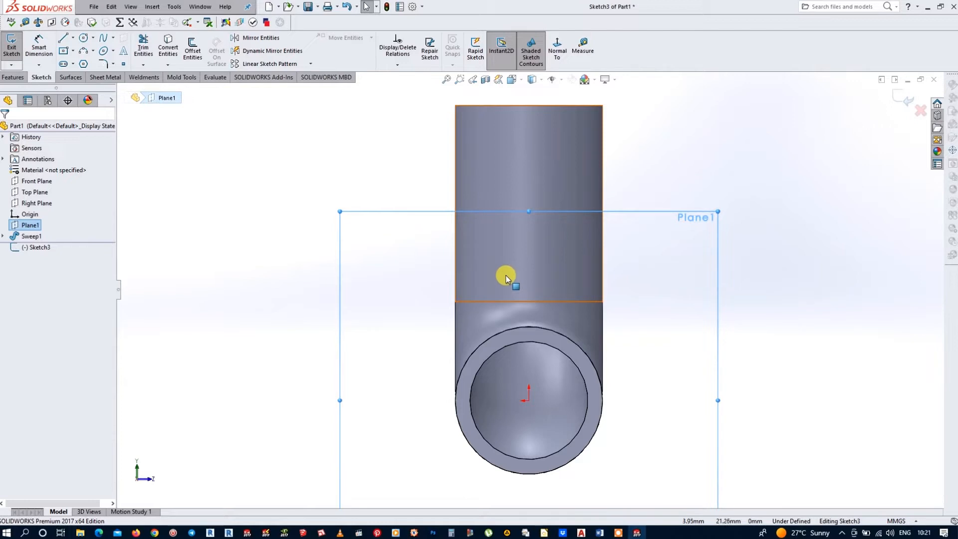
click(85, 39)
click(529, 399)
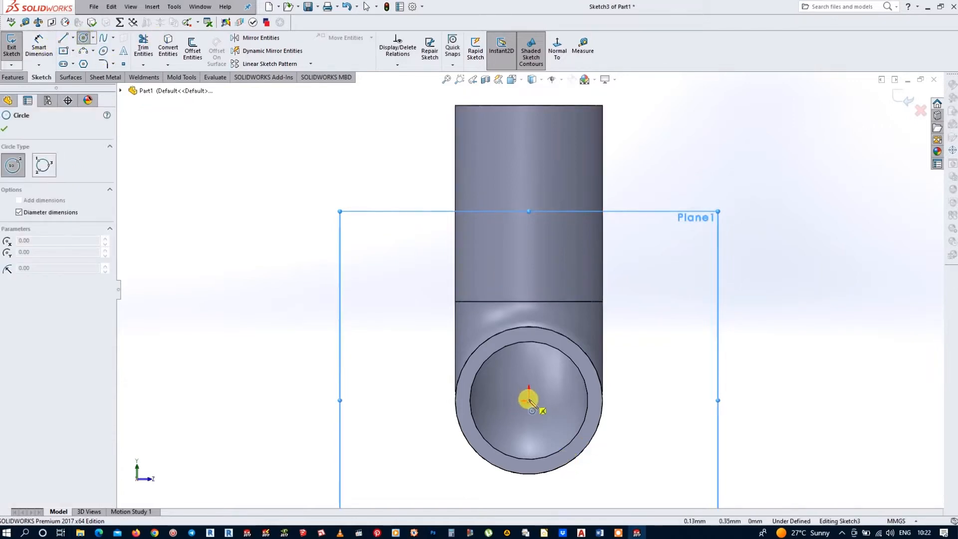
drag(529, 400, 673, 406)
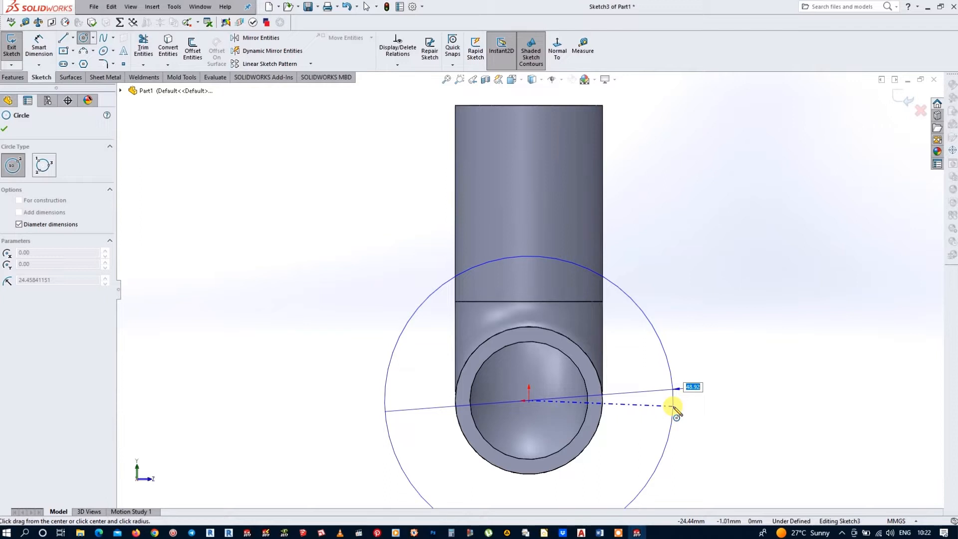
text(57.5)
key(Return)
click(601, 385)
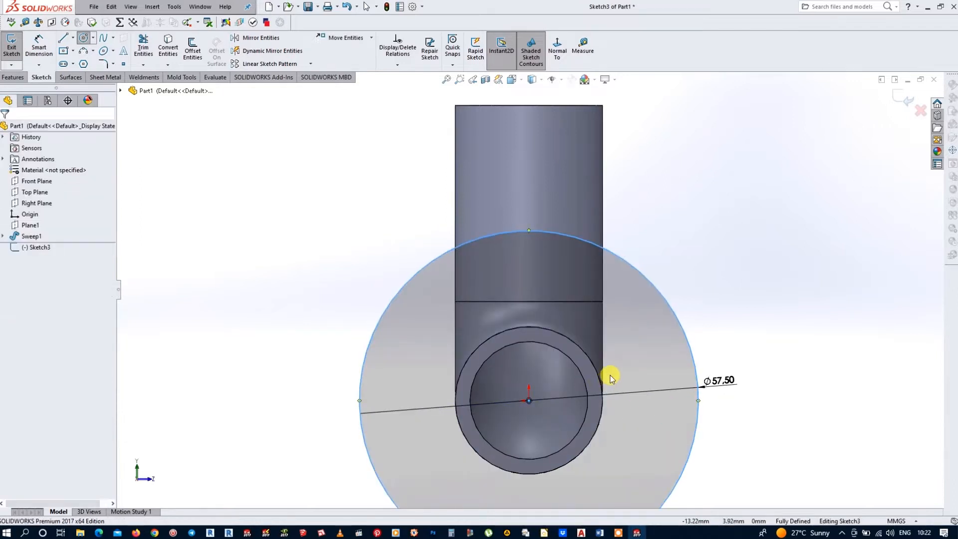
key(Escape)
Convert the pipe's inner edge into the sketch and add a 47.5 mm diameter construction circle centred on the origin.
click(582, 376)
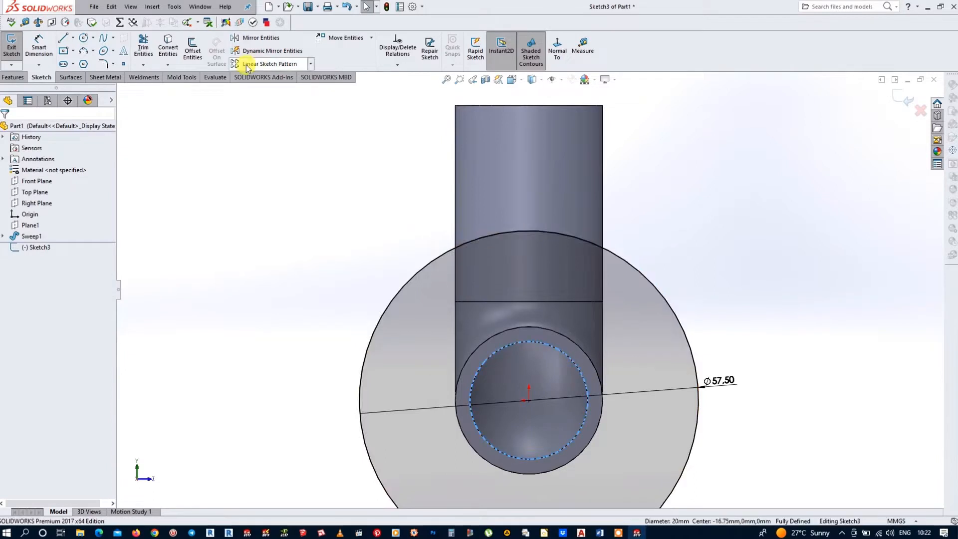
click(168, 49)
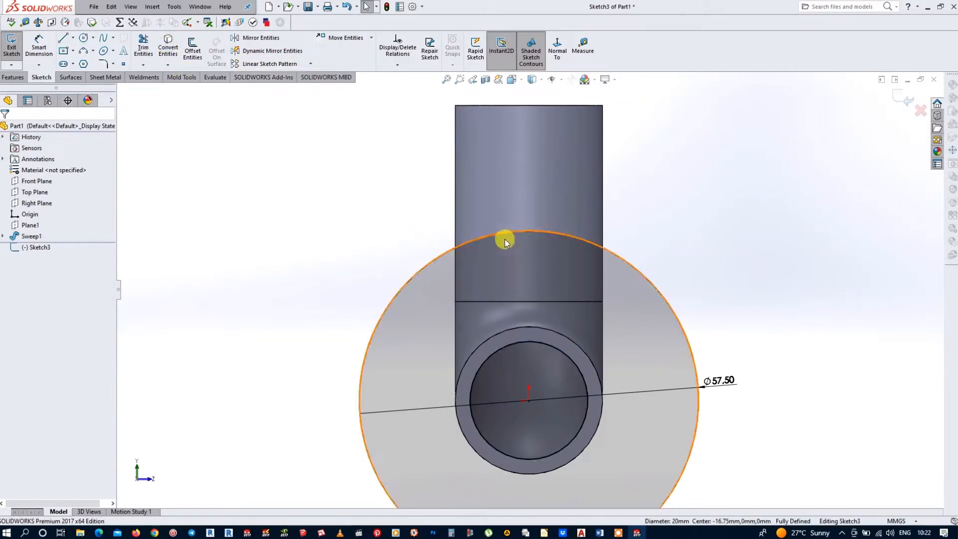
scroll(676, 289, down, 2)
scroll(609, 290, up, 3)
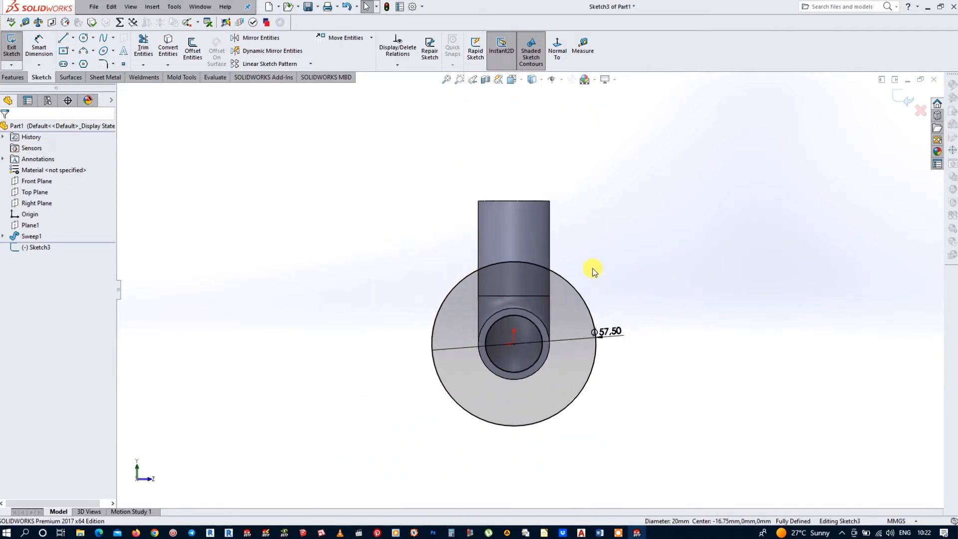
click(83, 39)
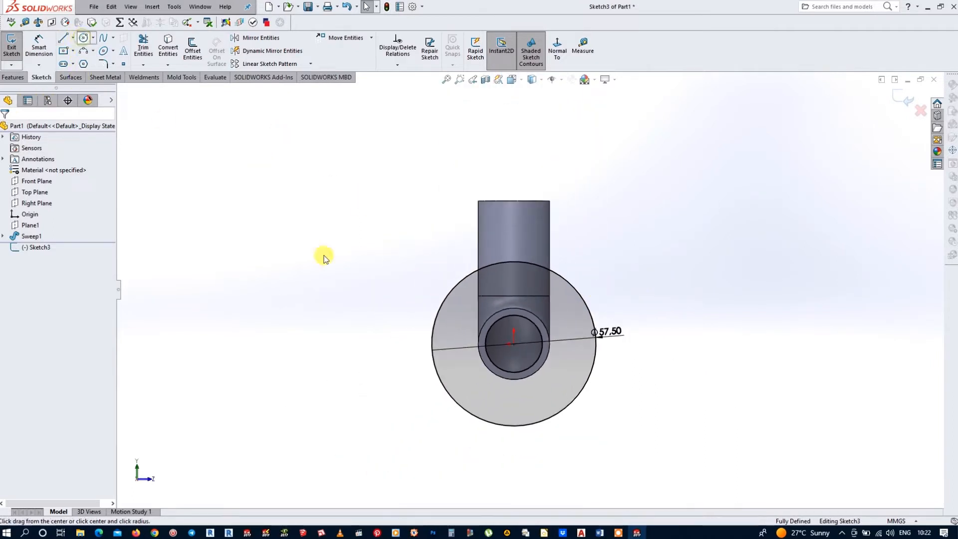
click(515, 344)
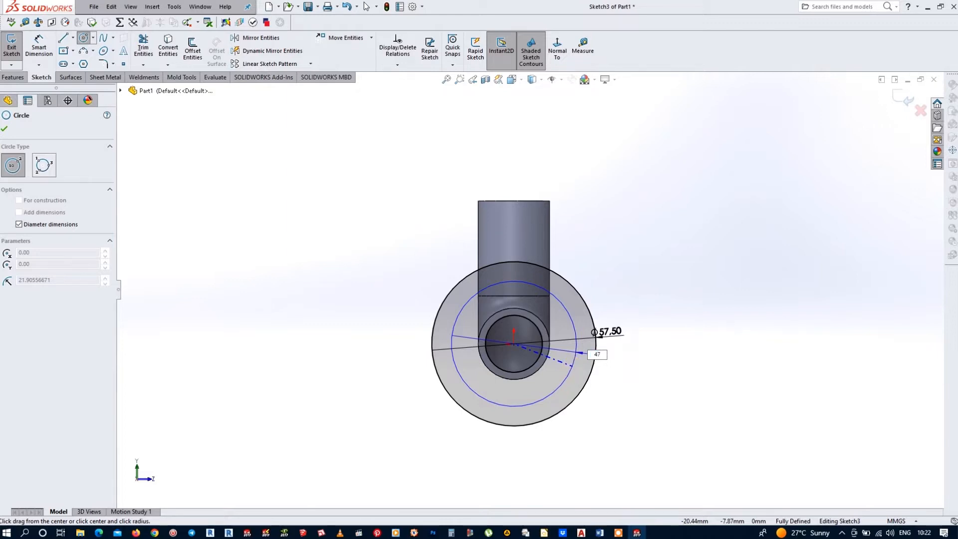
key(Return)
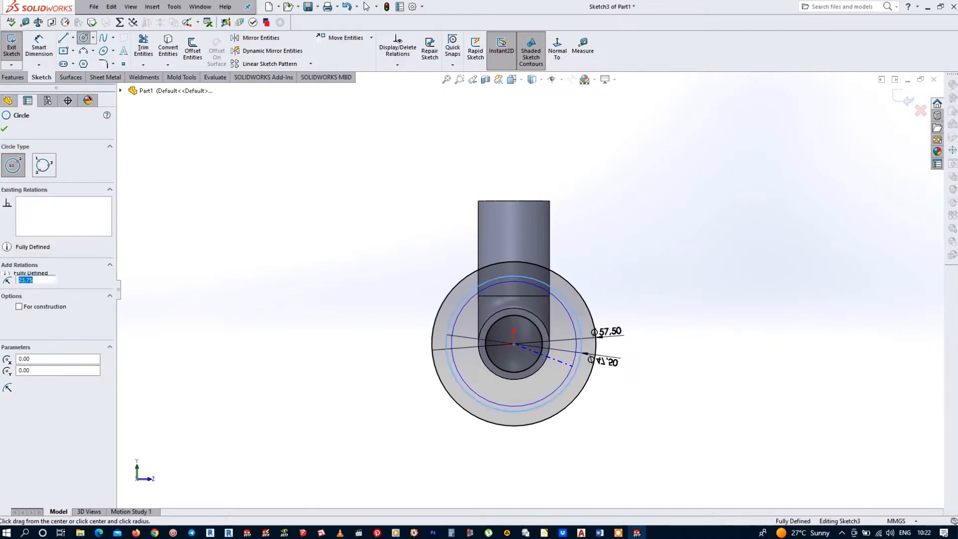
click(19, 307)
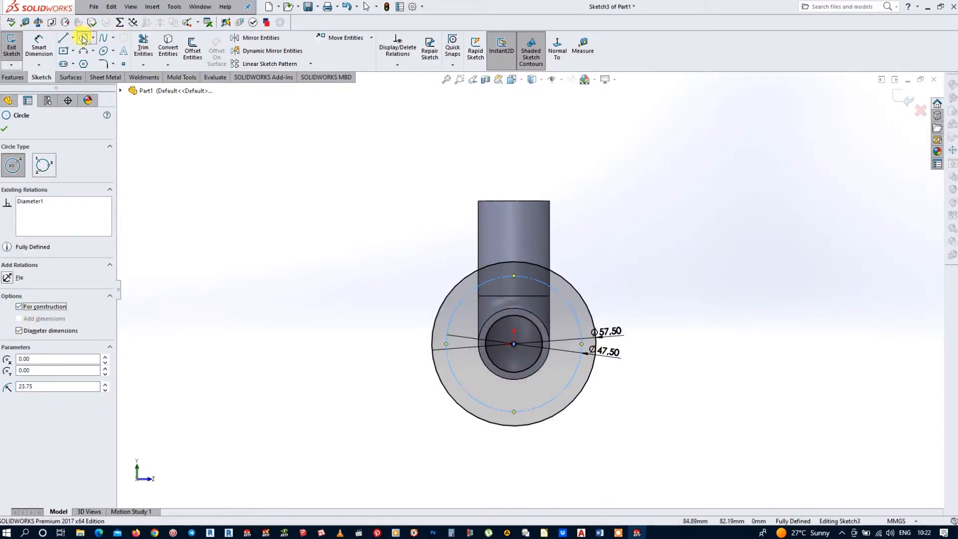
Draw a 5 mm circle at the construction circle's top quadrant and circles about 8, 6 and 7 mm in diameter at its left, bottom and right quadrants.
click(514, 277)
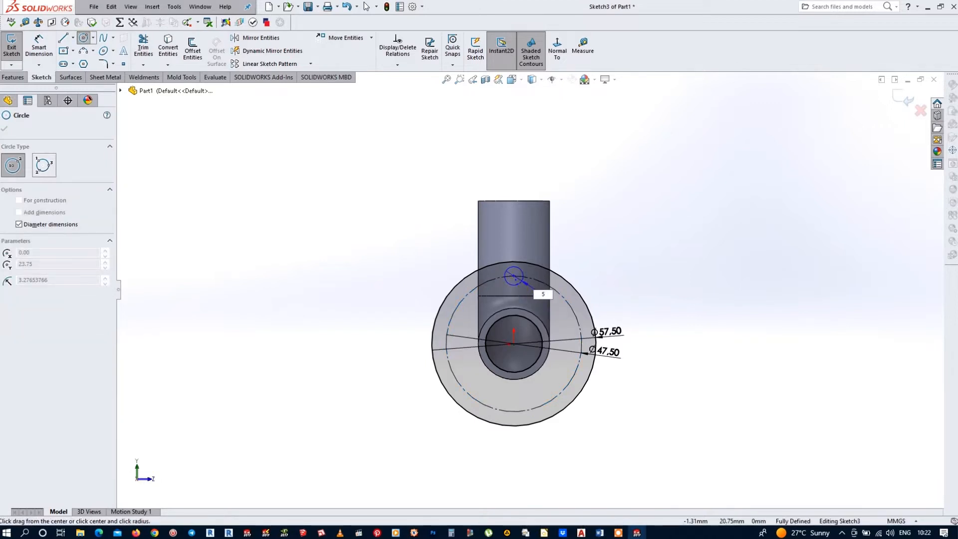
key(Return)
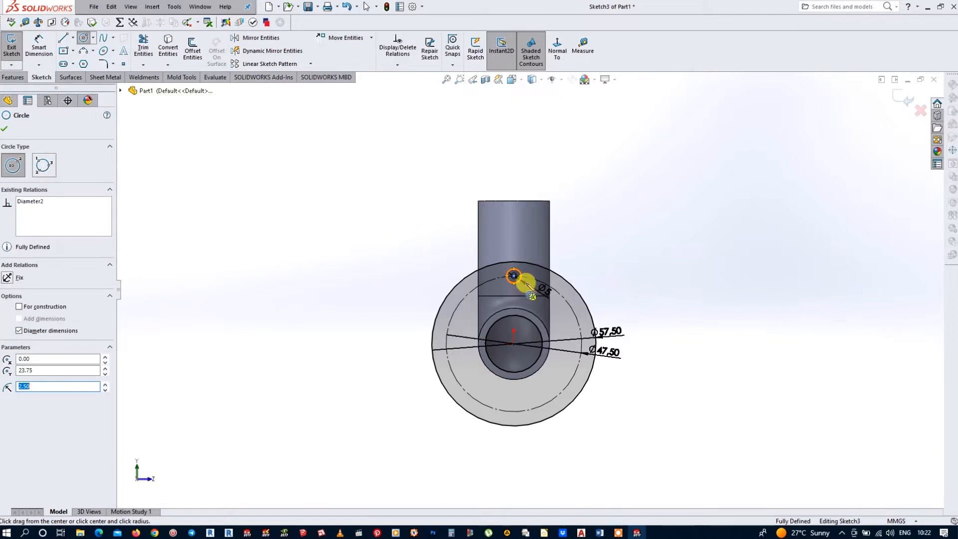
click(448, 345)
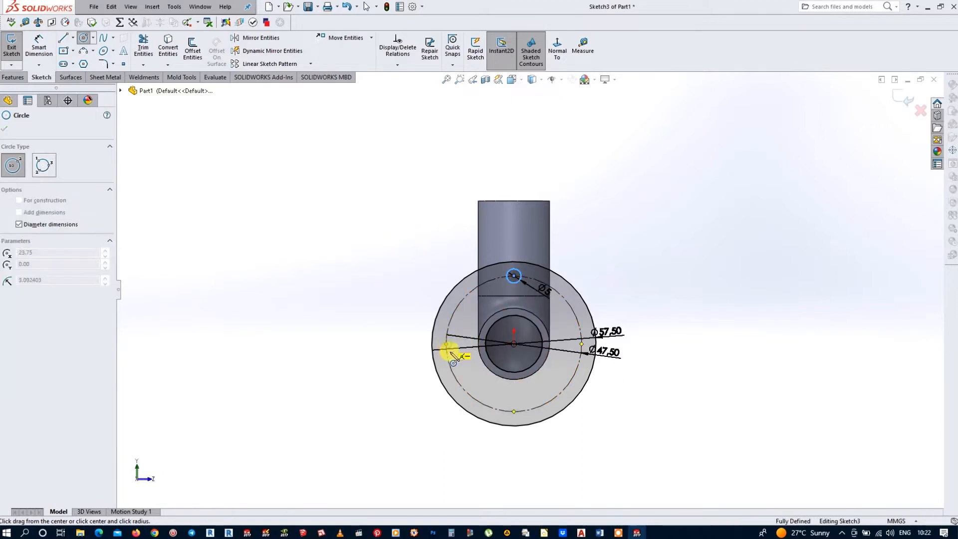
click(457, 349)
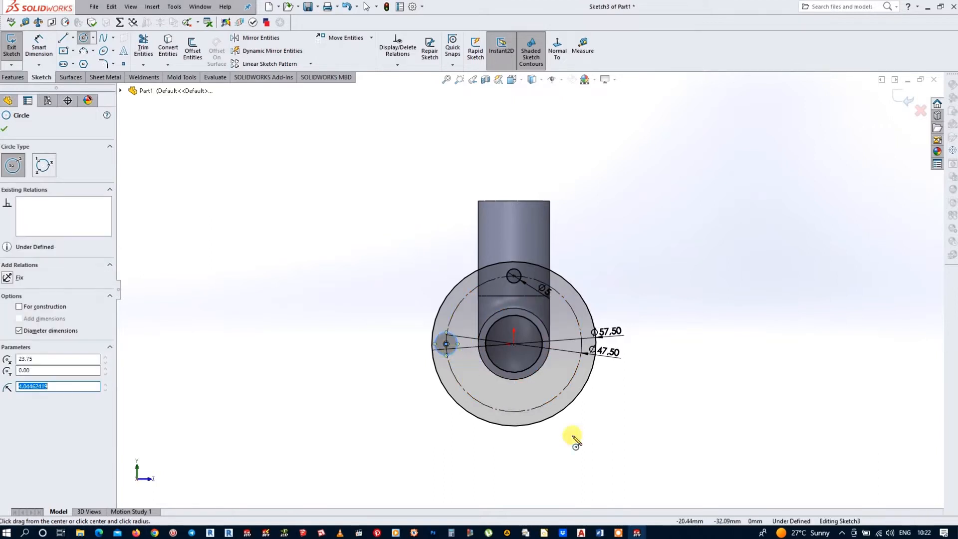
click(514, 412)
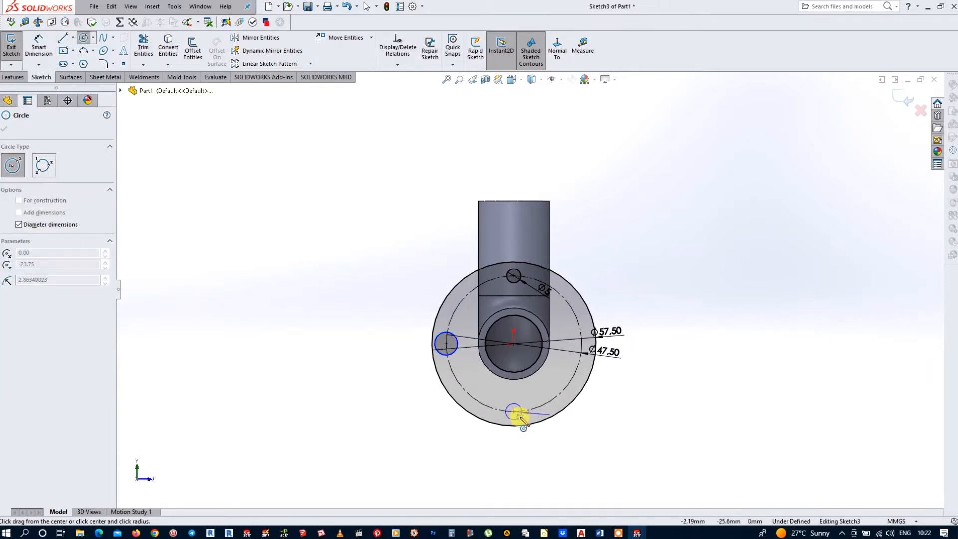
click(520, 419)
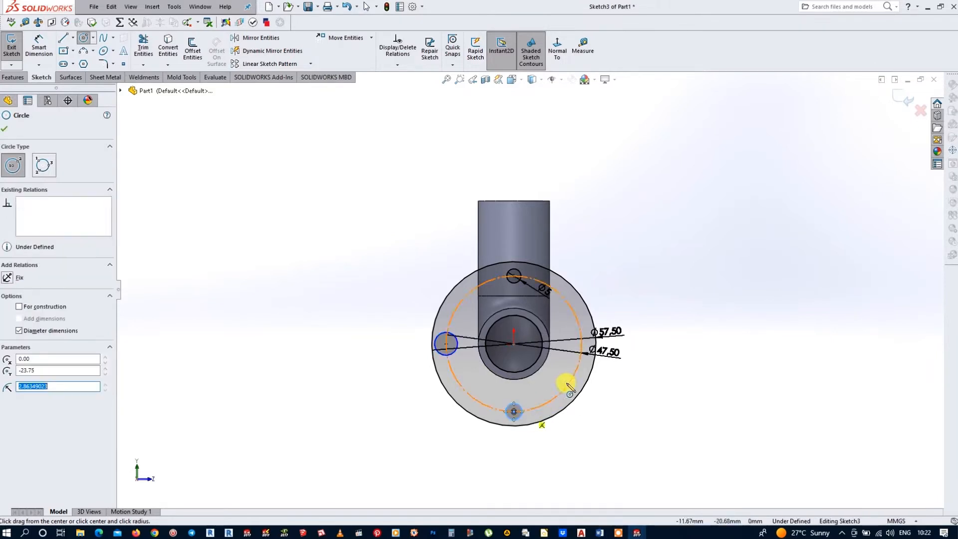
click(582, 344)
click(577, 358)
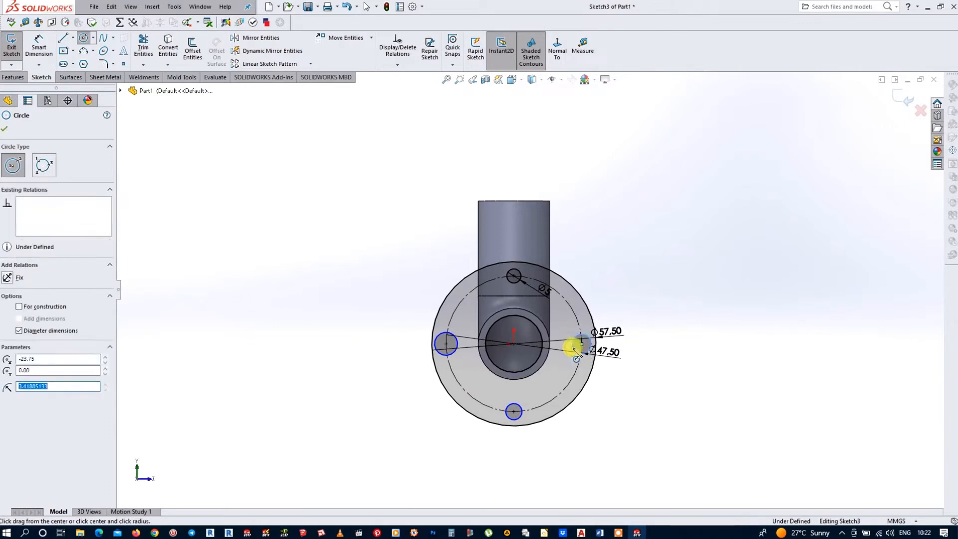
key(Escape)
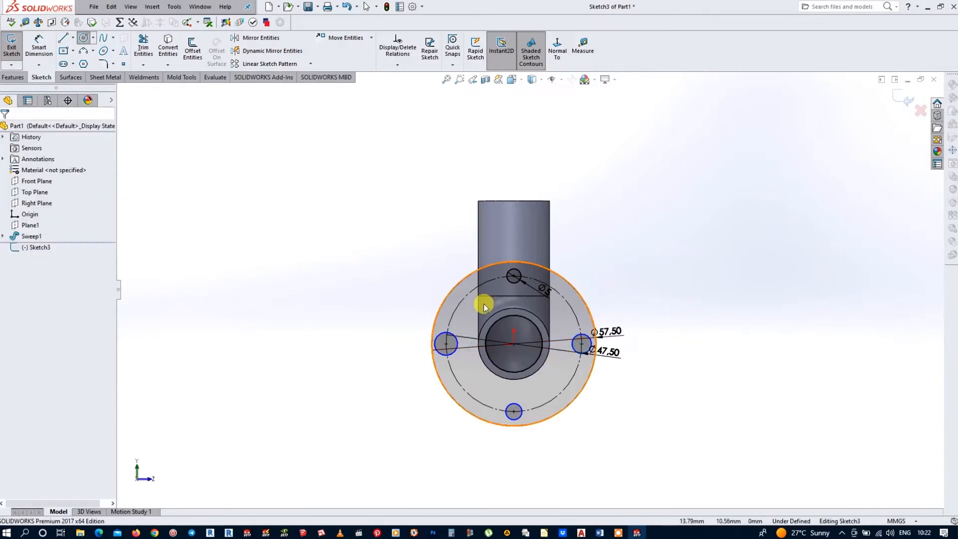
Apply an Equal relation to the four small circles on the construction circle.
click(510, 287)
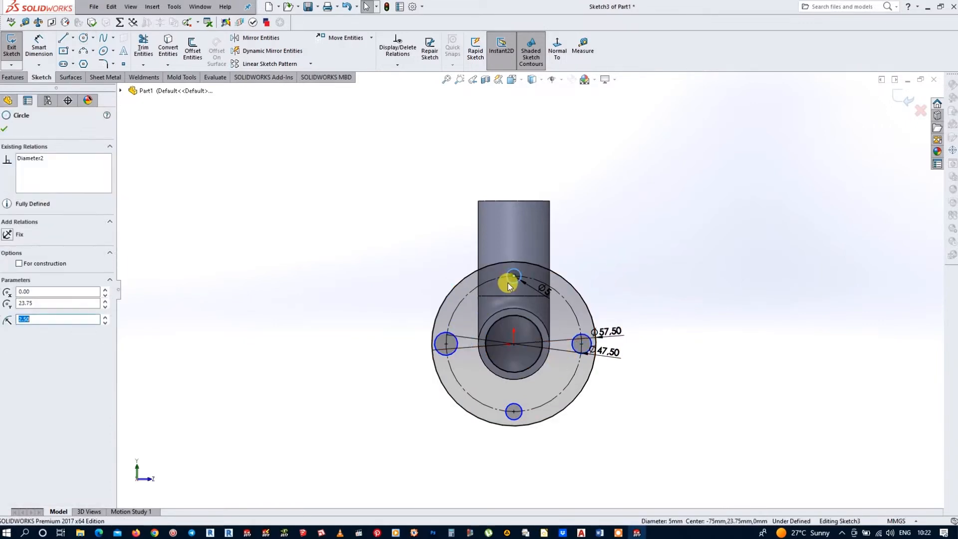
click(452, 353)
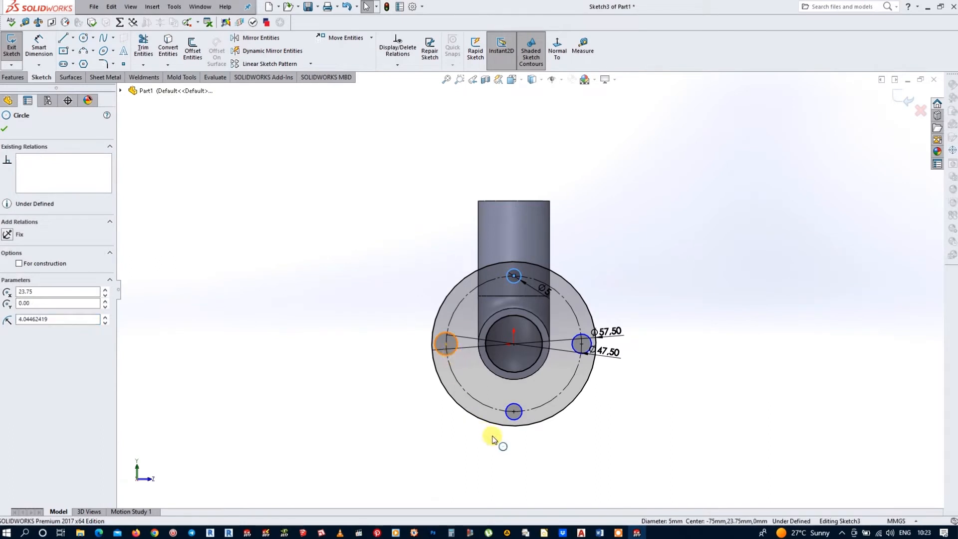
ctrl+click(516, 420)
ctrl+click(520, 423)
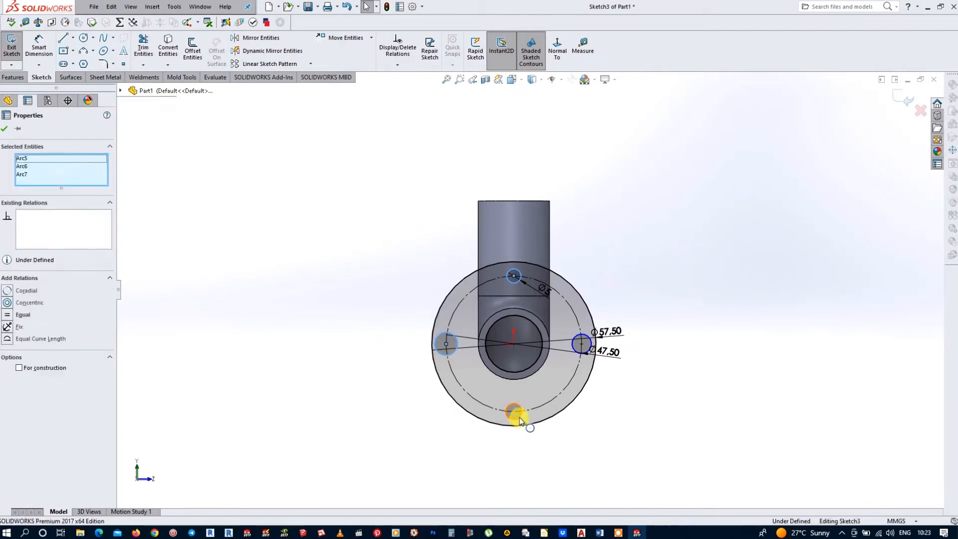
ctrl+click(571, 346)
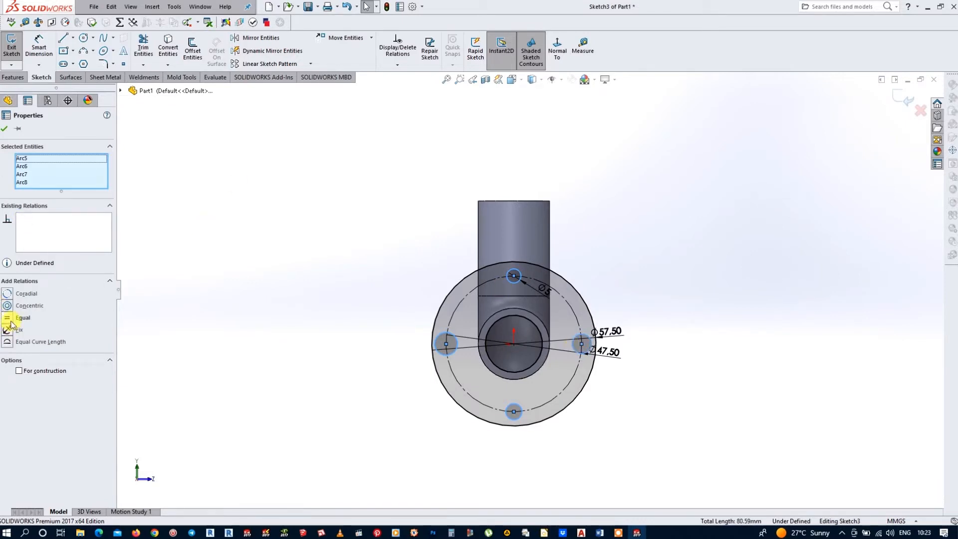
click(7, 320)
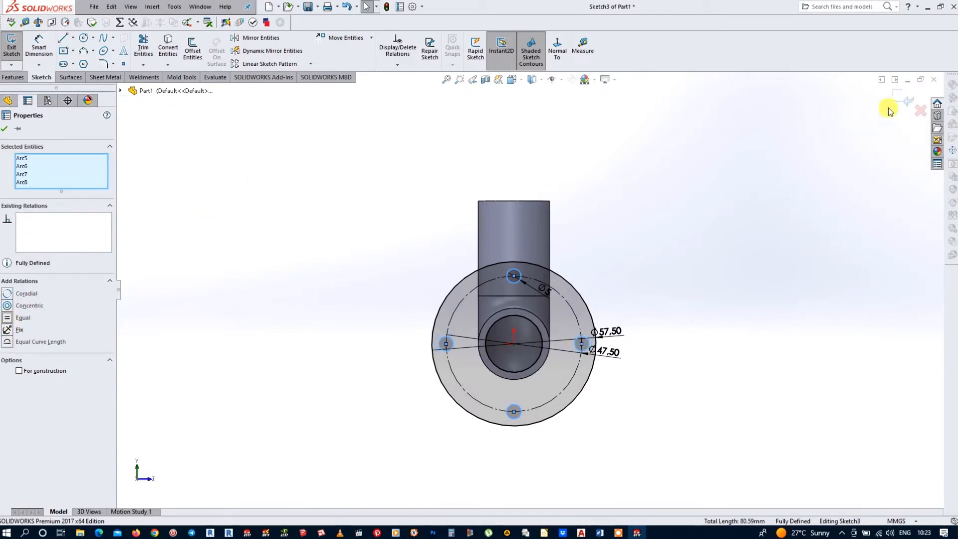
Finish the flange sketch and extrude it 5 mm as a blind boss merged with the pipe.
click(908, 102)
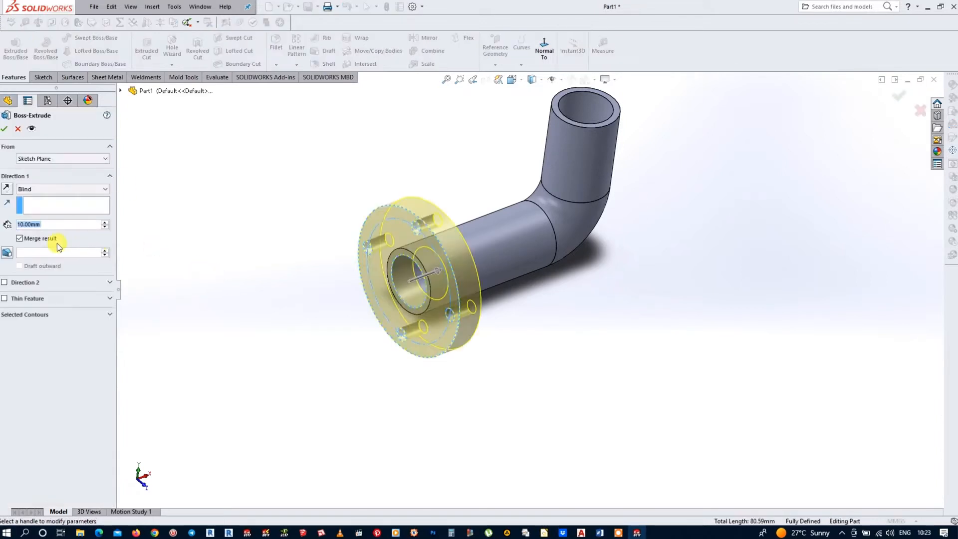
text(5)
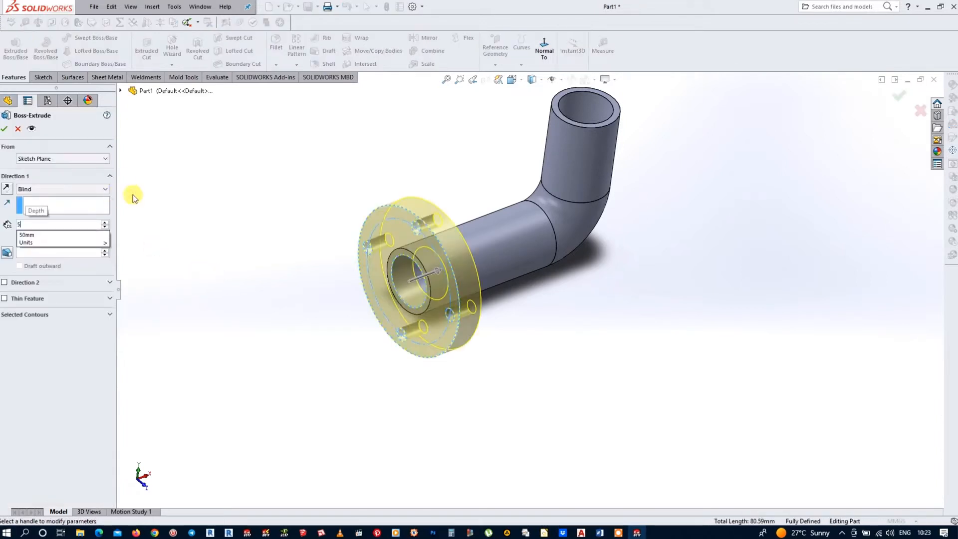
click(276, 285)
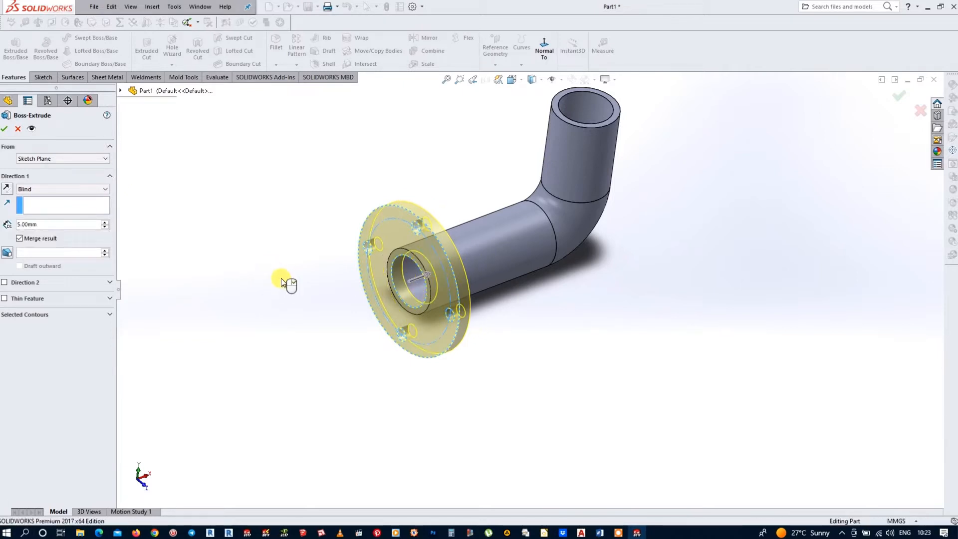
right_click(281, 278)
click(553, 383)
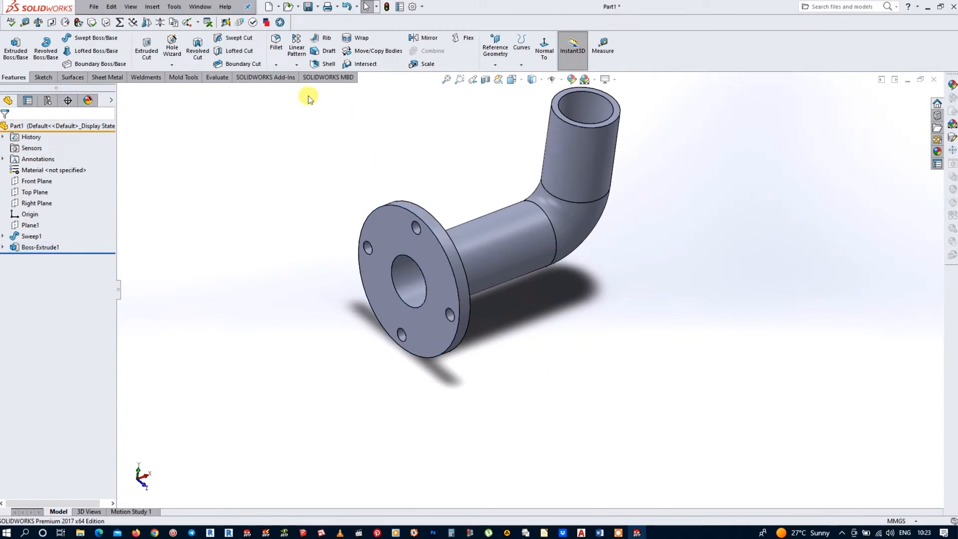
Chamfer the bore edge on the round flange's outer face by 0.5 mm at 45 degrees.
click(277, 65)
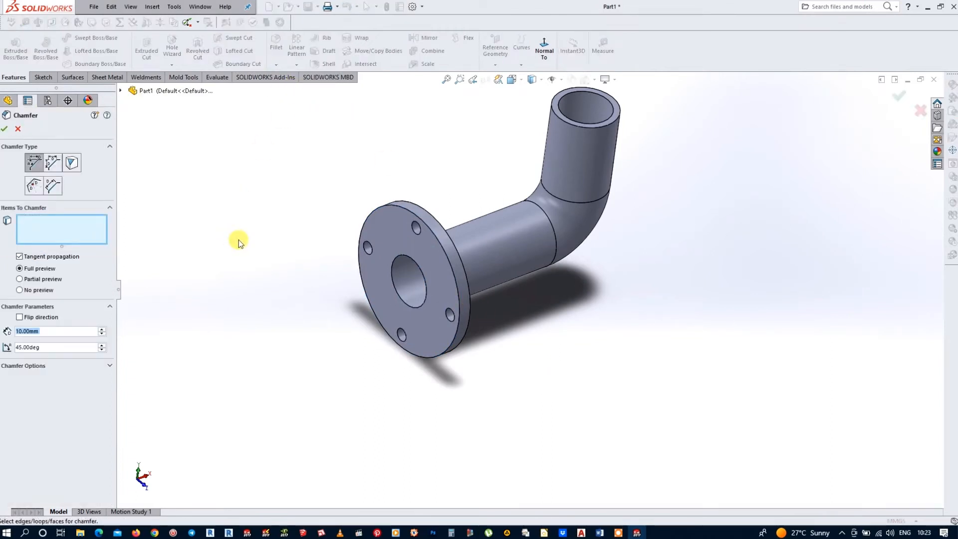
text(0.5)
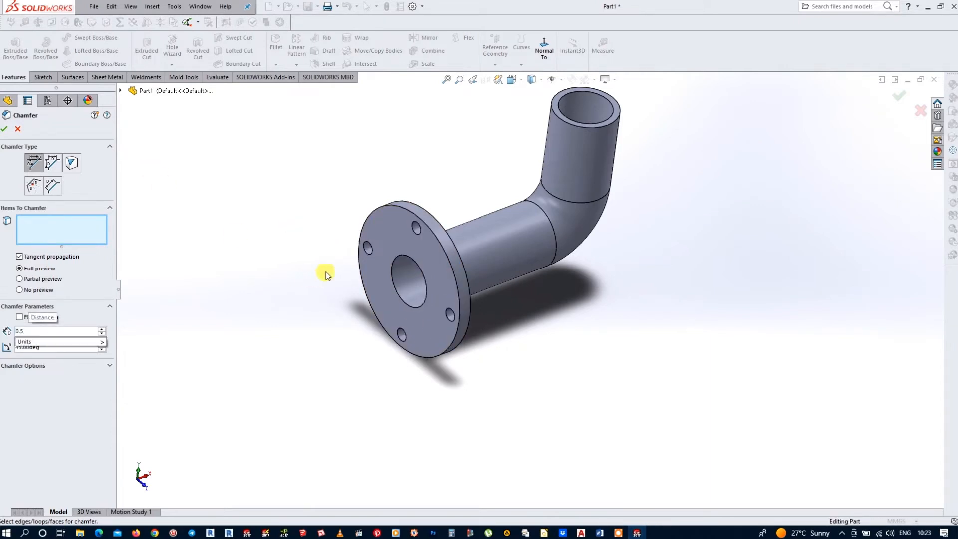
key(Return)
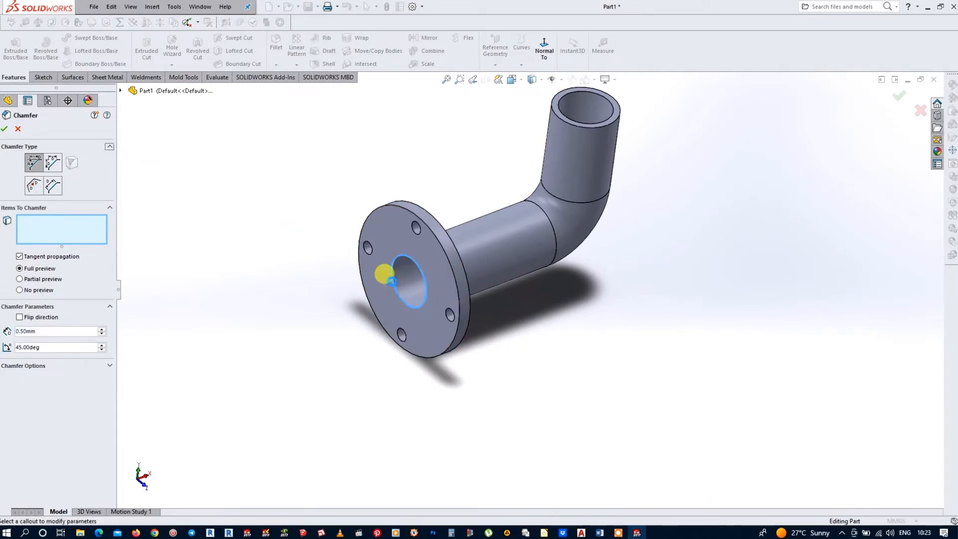
click(393, 281)
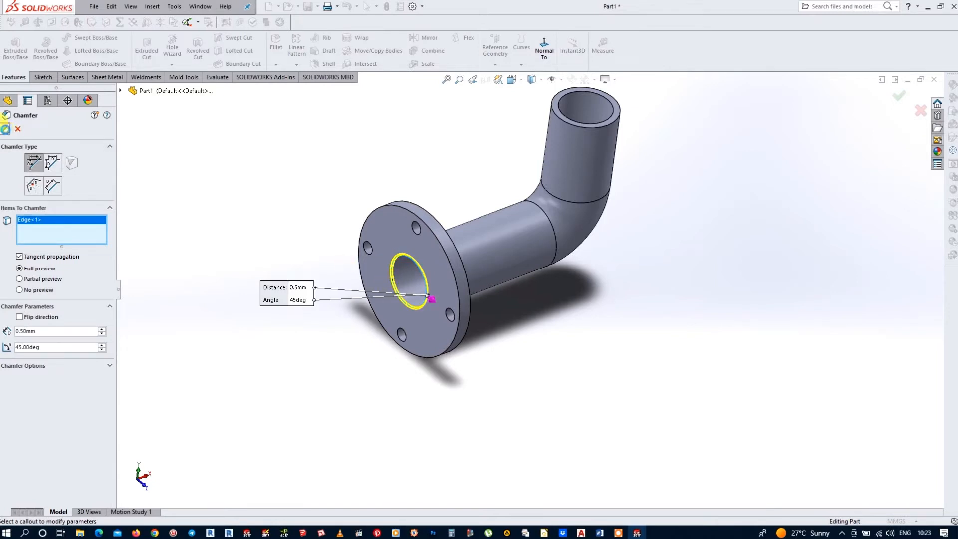
click(6, 129)
click(576, 365)
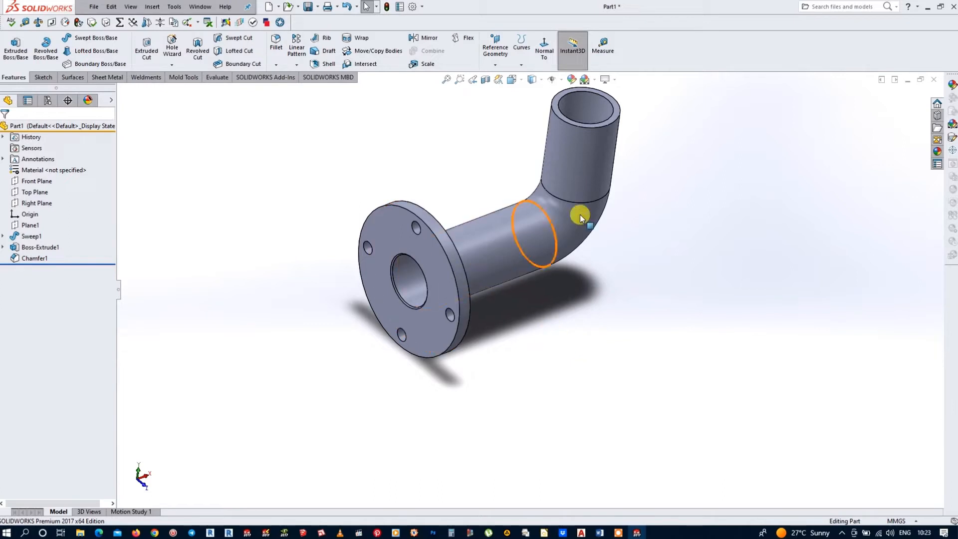
Start a sketch on the pipe's upright end face and draw a 50 by 50 mm centre rectangle on the origin.
scroll(589, 140, up, 2)
scroll(551, 240, down, 6)
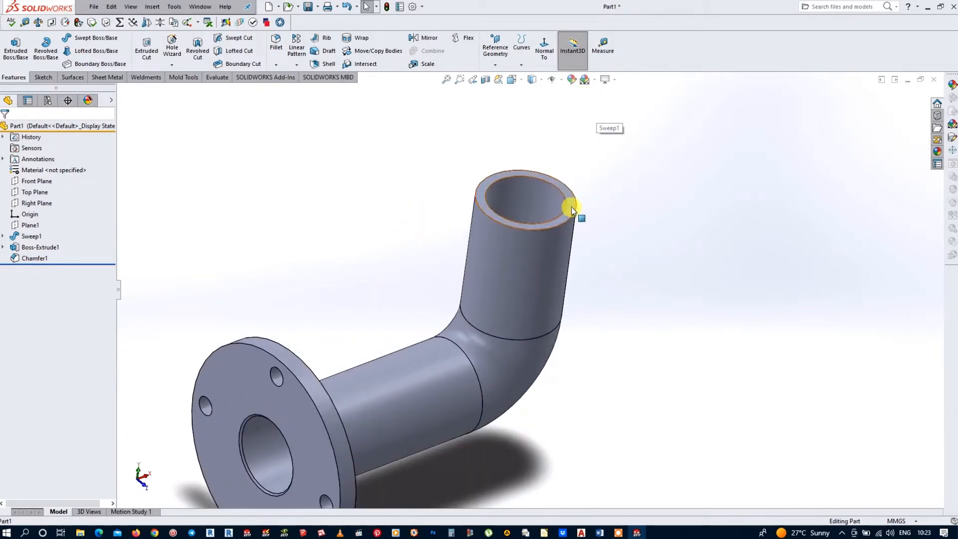
click(571, 208)
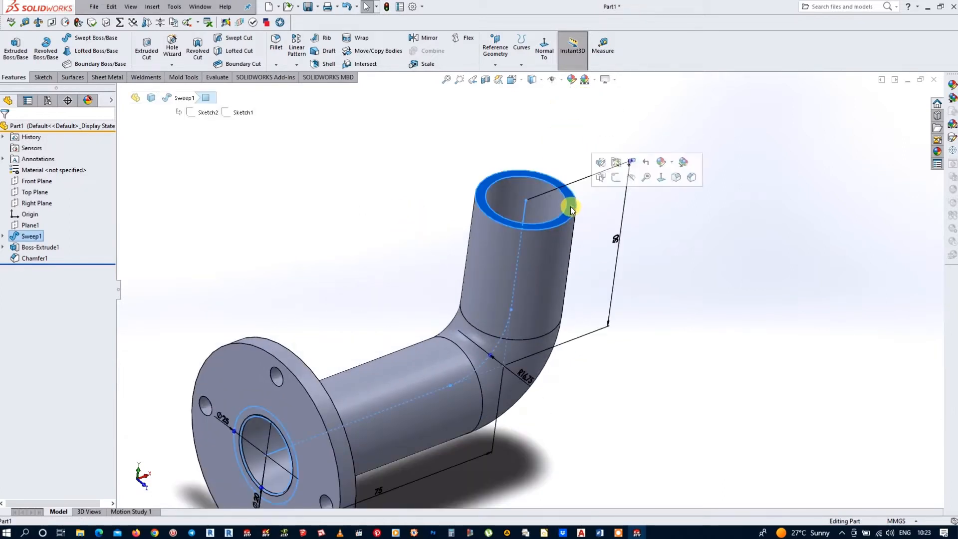
click(617, 177)
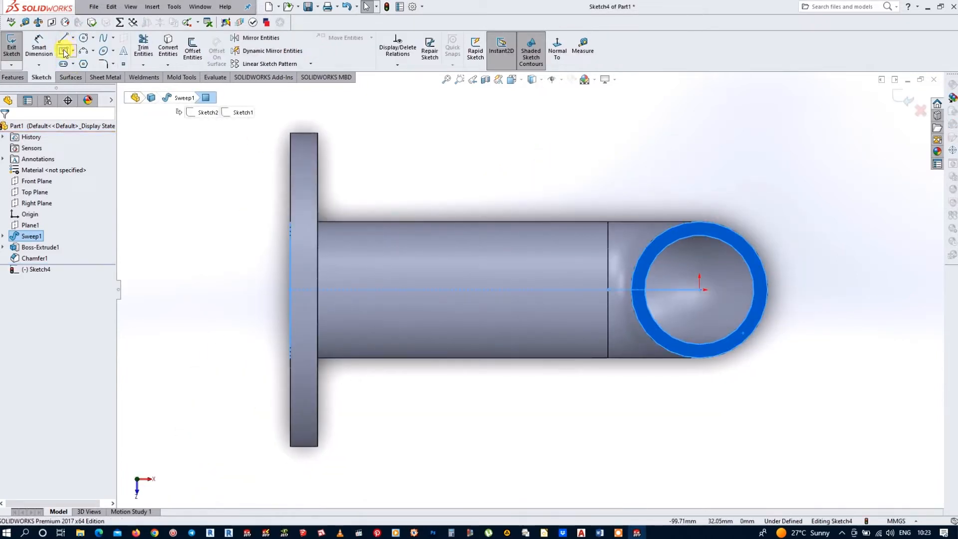
click(701, 290)
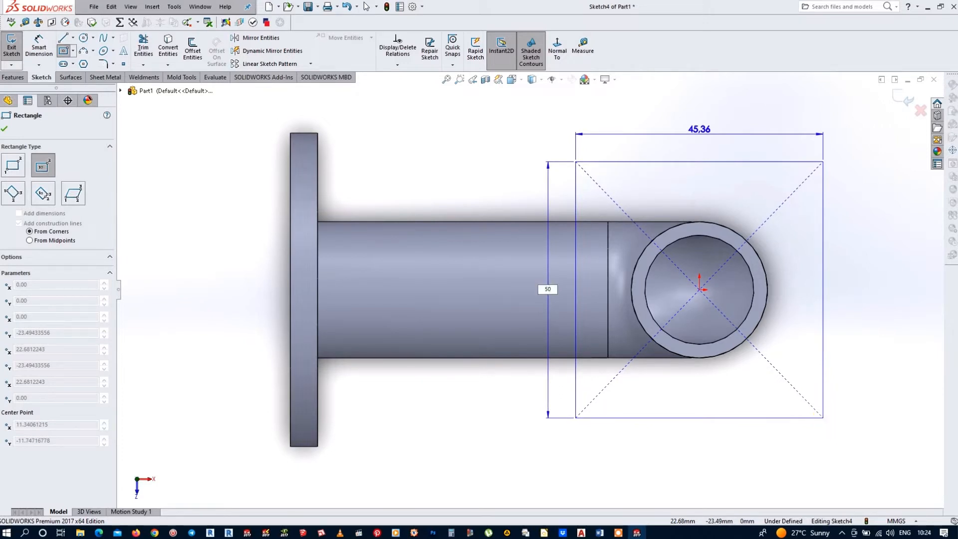
key(Tab)
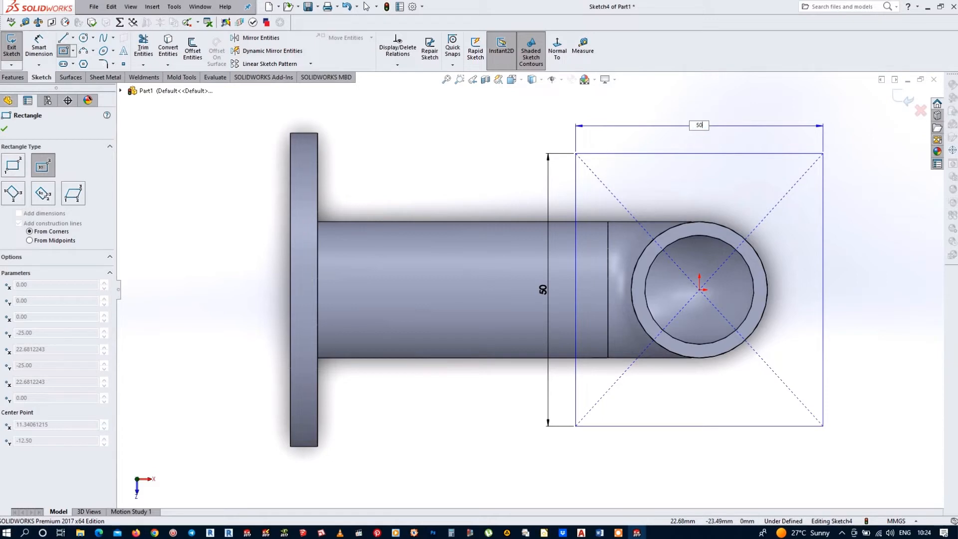
key(Return)
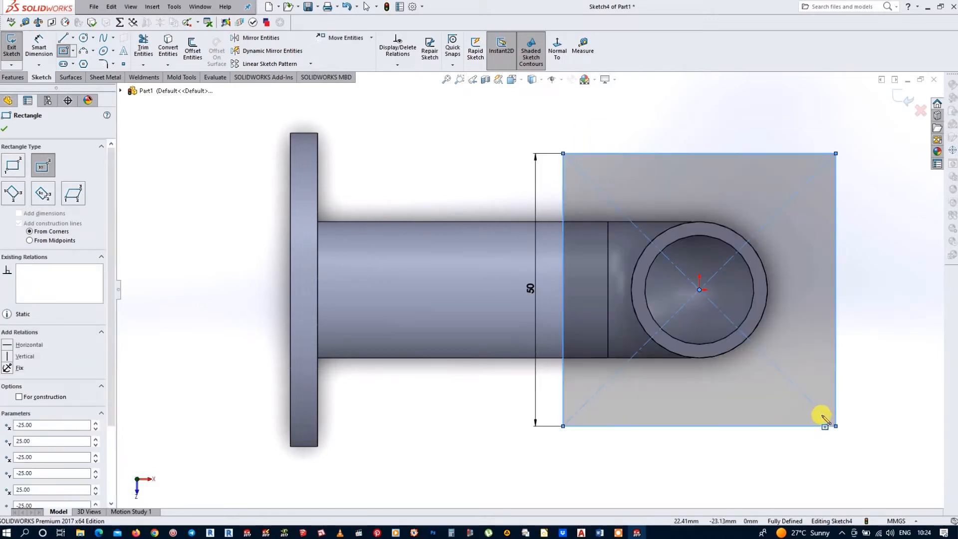
key(Escape)
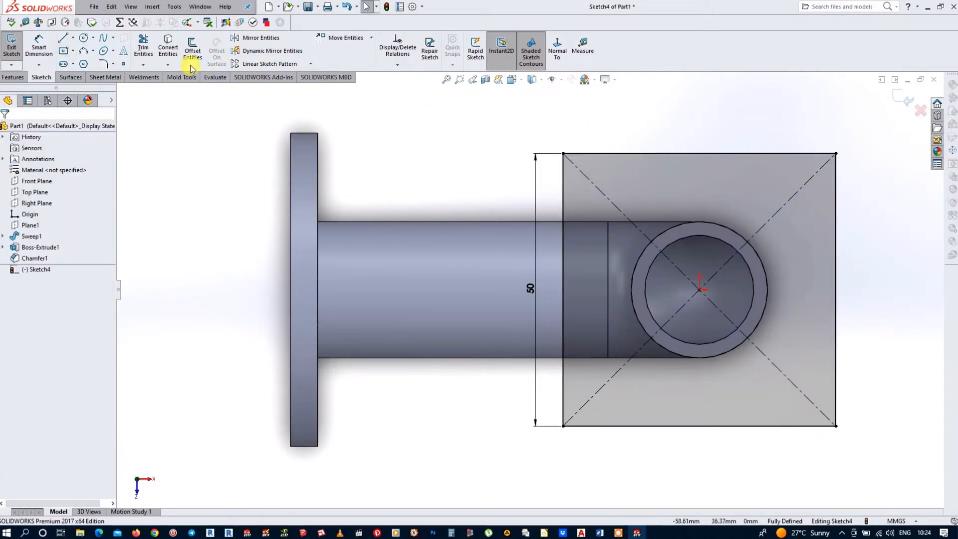
Draw a 40 by 40 mm centre rectangle on the origin inside the outer square and make it construction geometry.
key(Return)
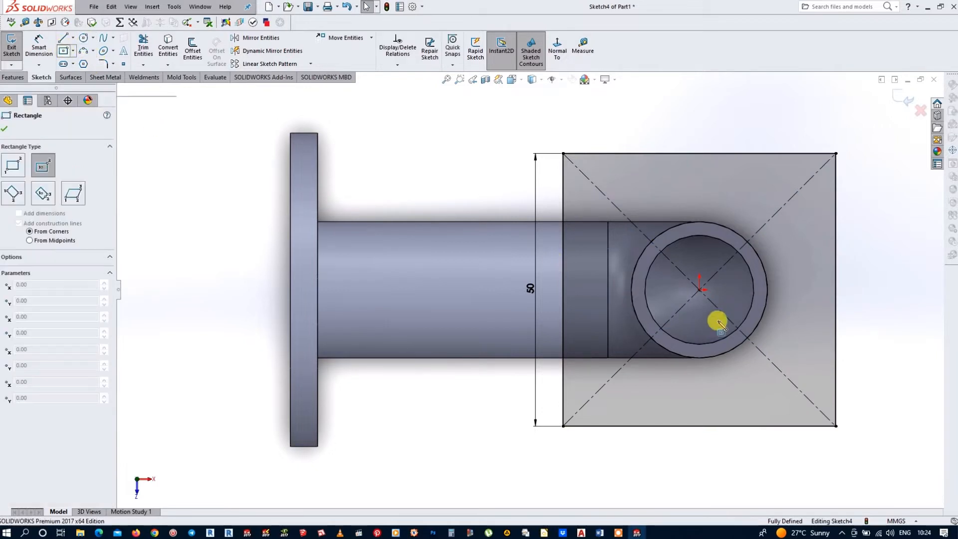
click(700, 290)
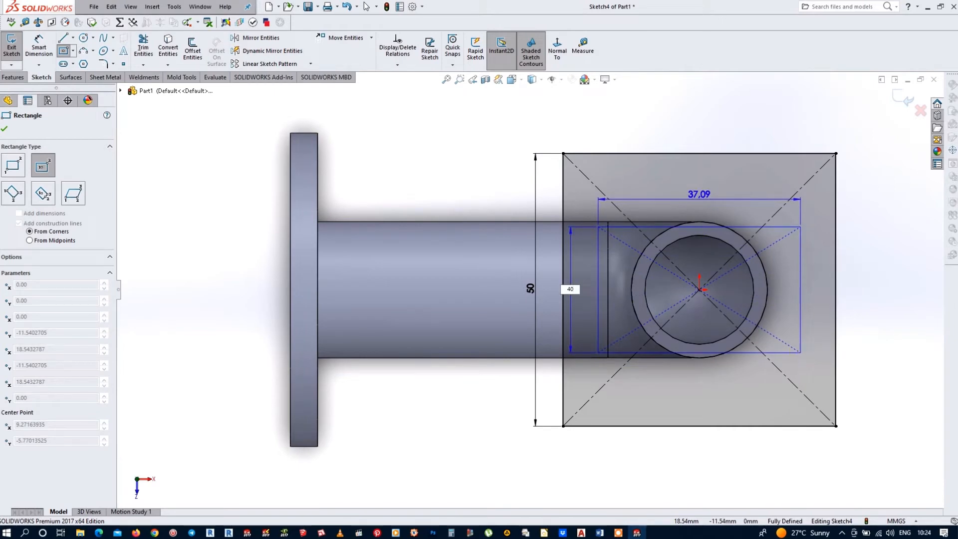
key(Tab)
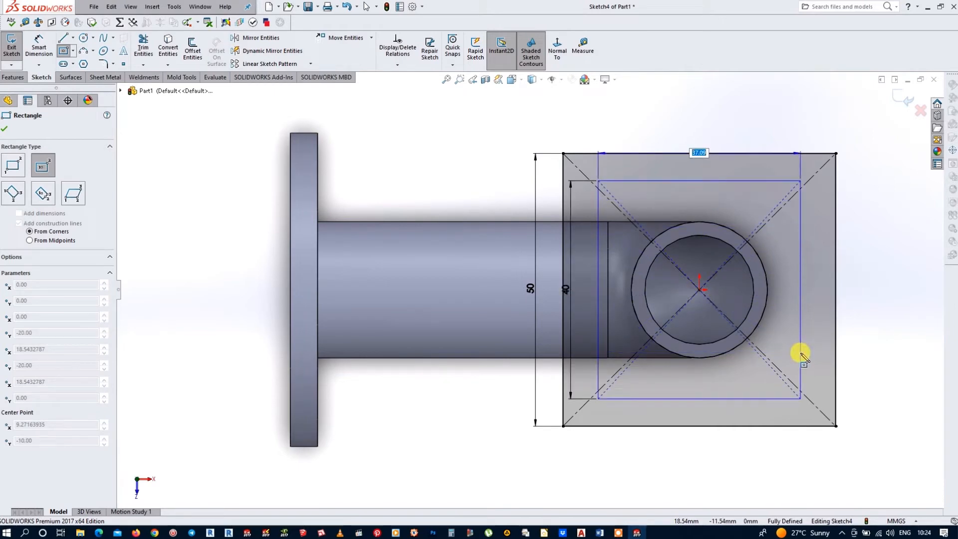
text(40)
key(Return)
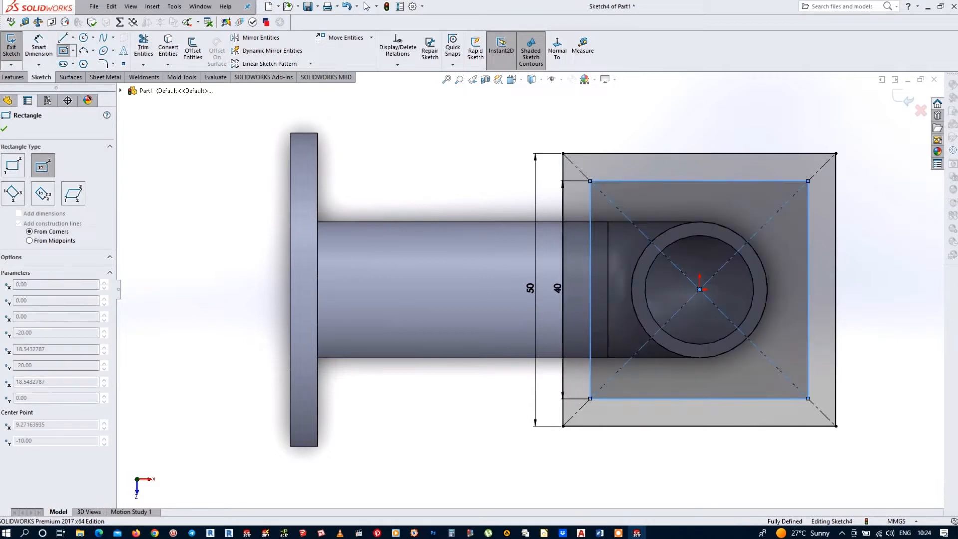
click(19, 398)
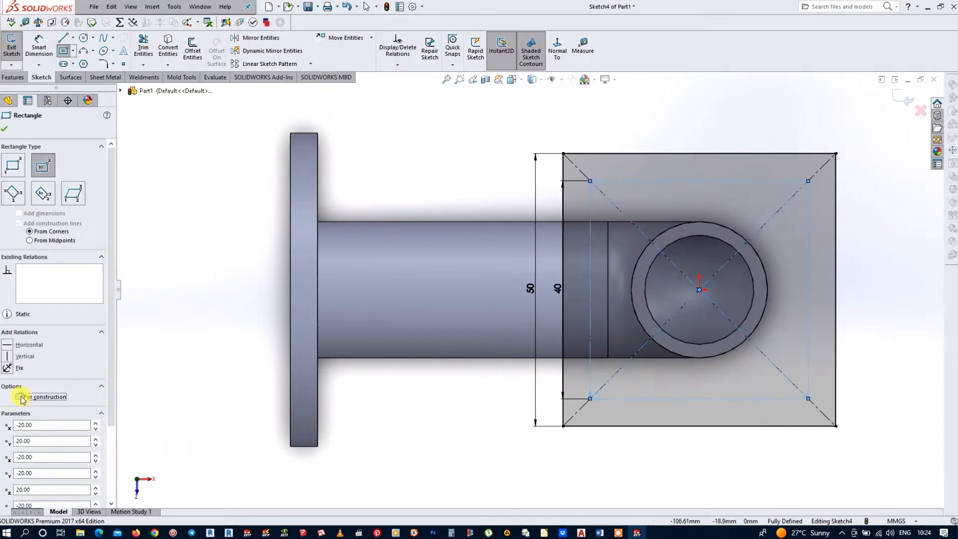
Draw a 5 mm circle at the construction square's upper-left corner and circles about 5.4, 5.1 and 8.5 mm at its lower-left, lower-right and upper-right corners.
click(84, 37)
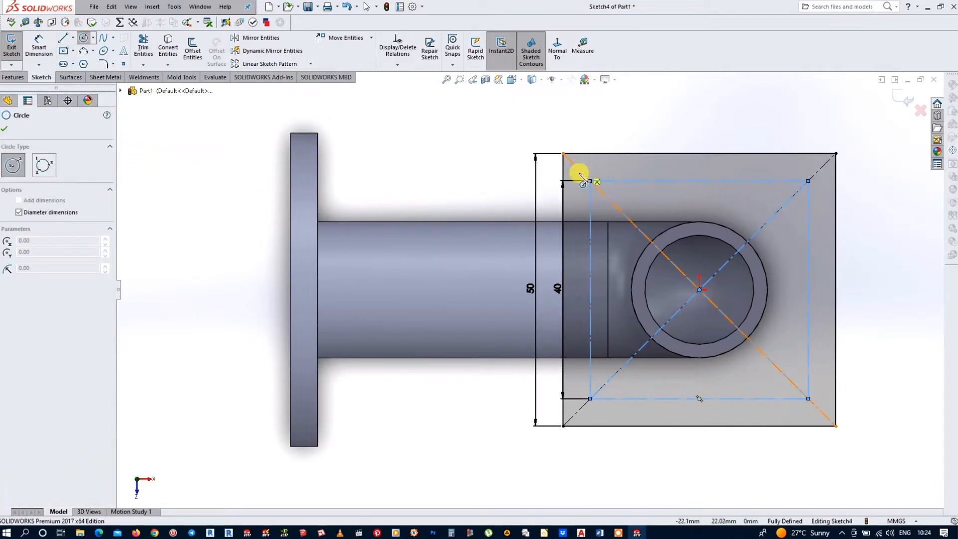
click(591, 181)
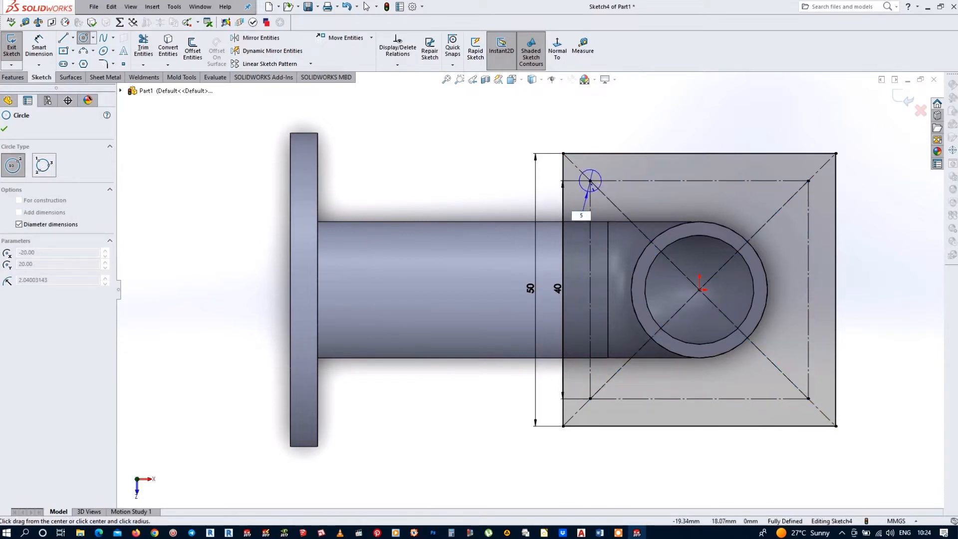
key(Return)
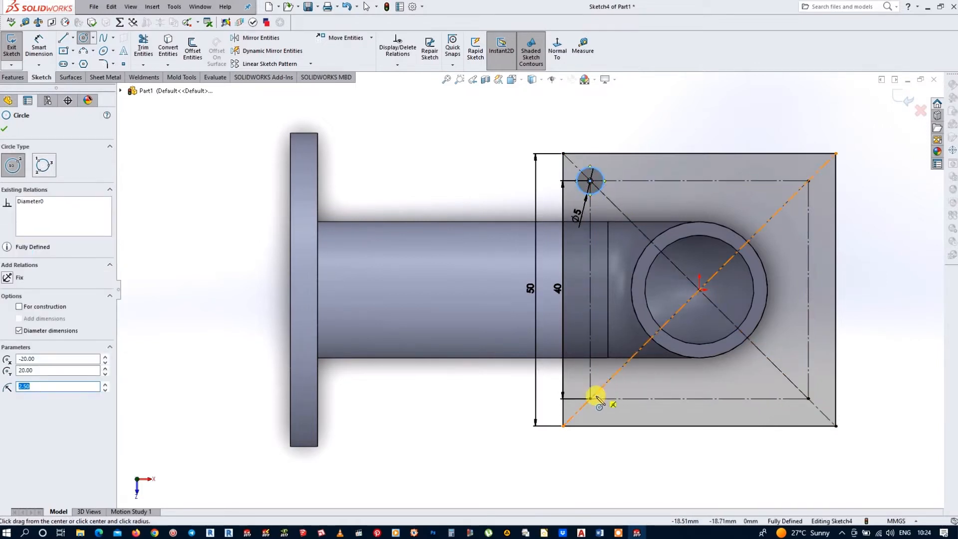
click(592, 398)
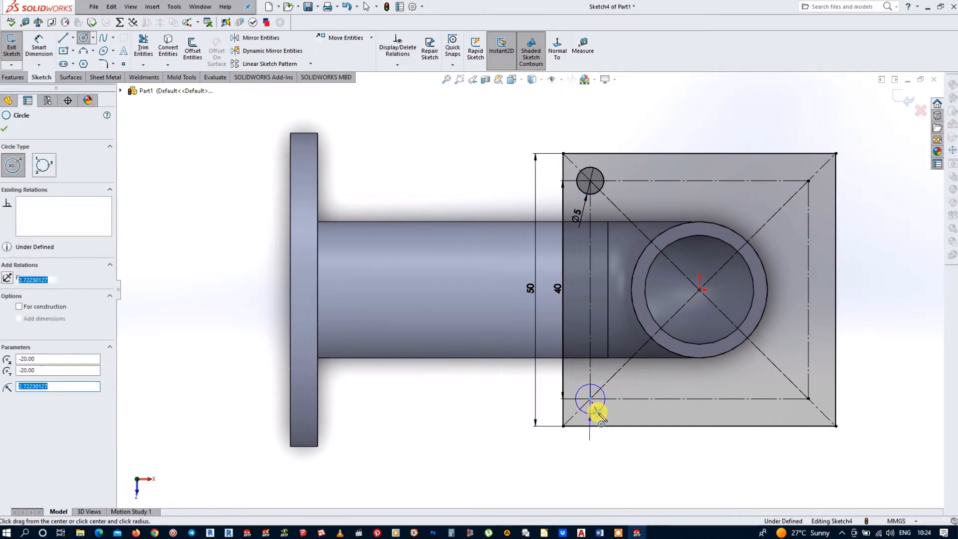
click(598, 414)
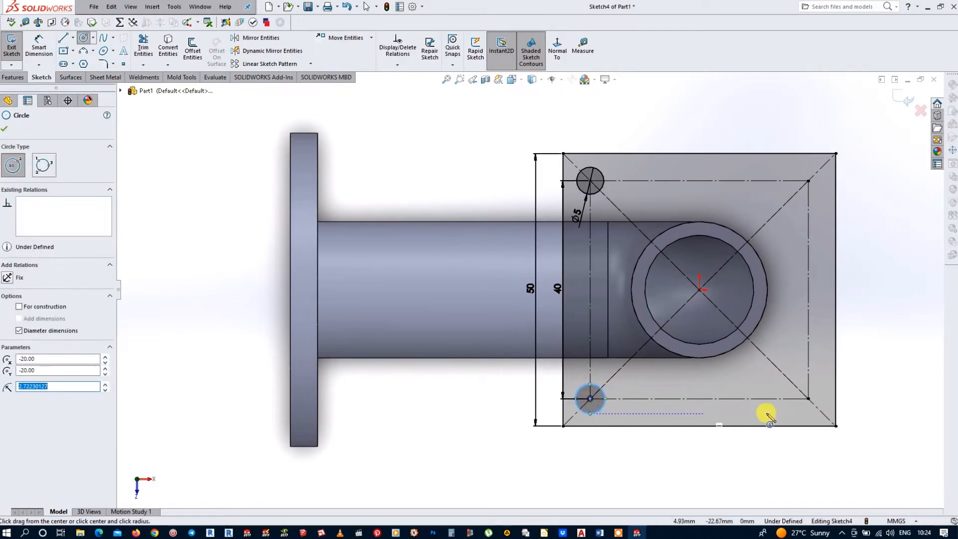
click(808, 399)
click(813, 398)
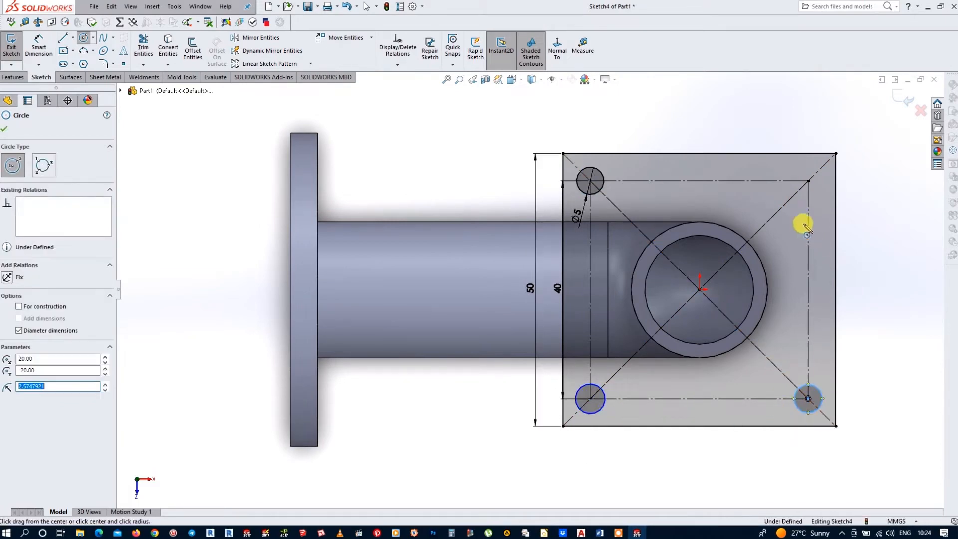
click(808, 182)
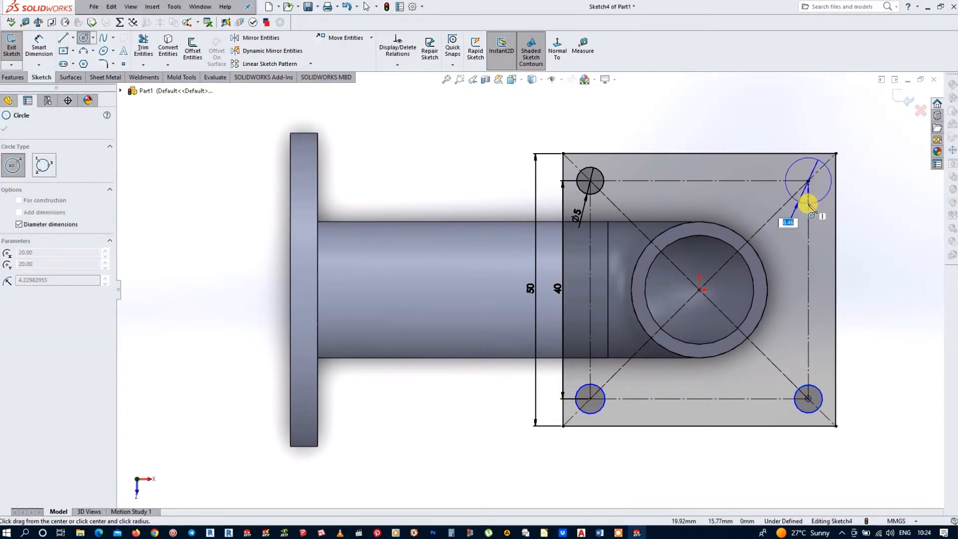
click(808, 204)
key(Escape)
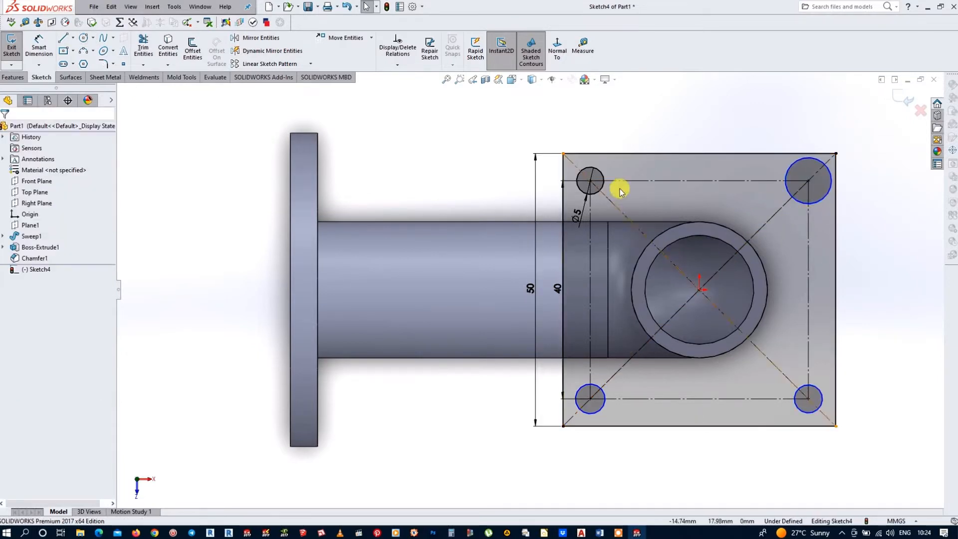
Apply an Equal relation to the four circles at the construction square's corners.
click(603, 185)
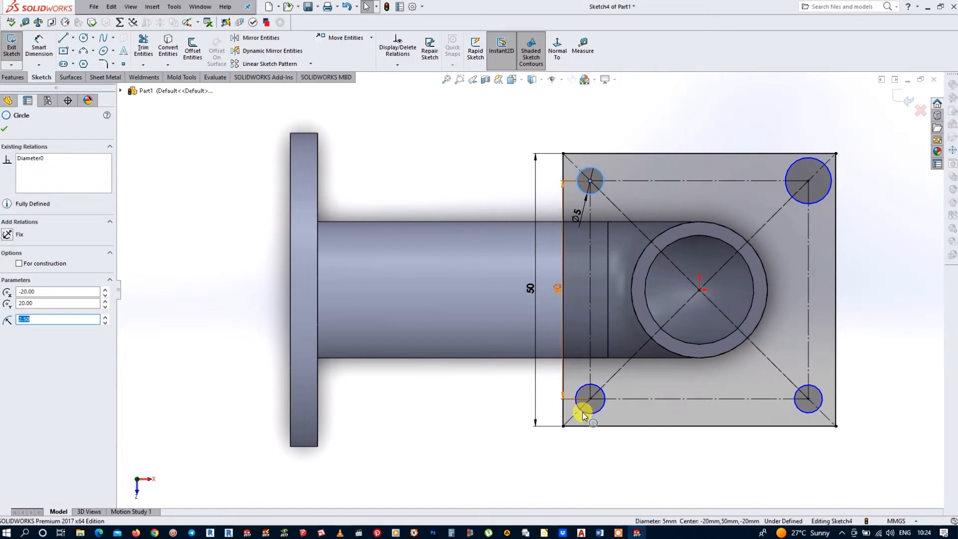
ctrl+click(602, 410)
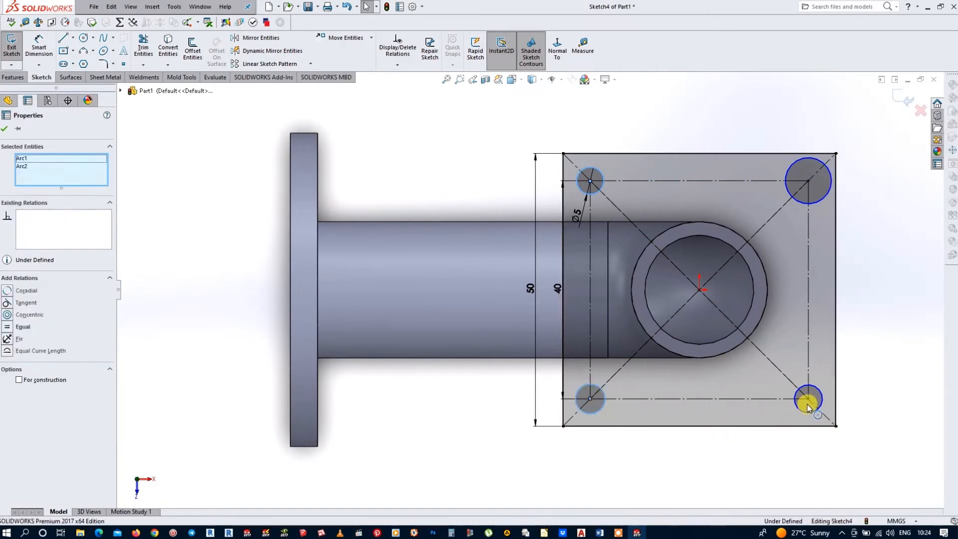
ctrl+click(804, 410)
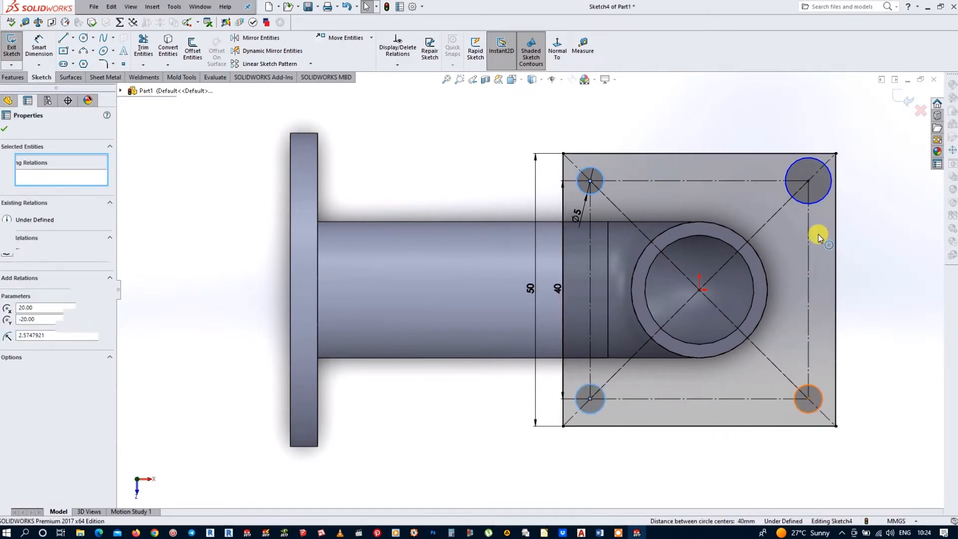
ctrl+click(823, 199)
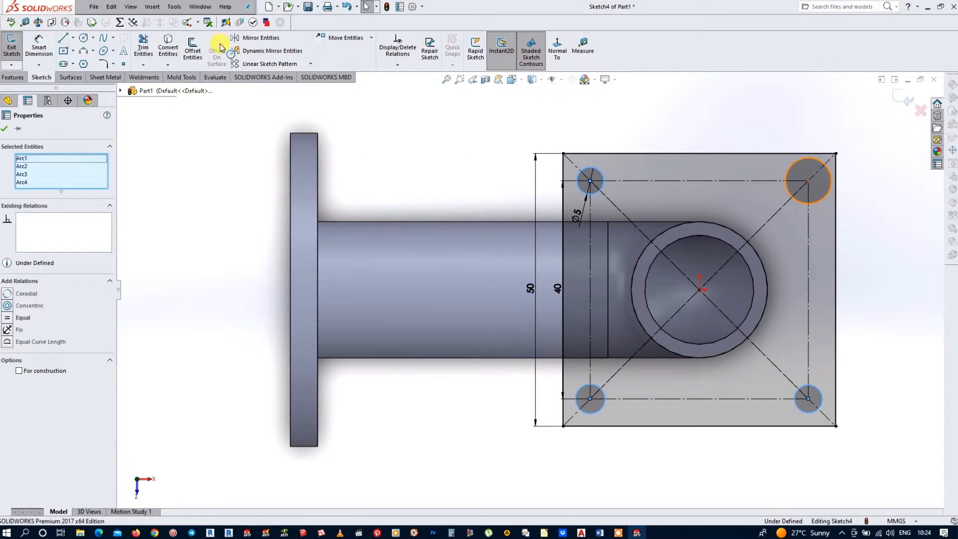
click(7, 317)
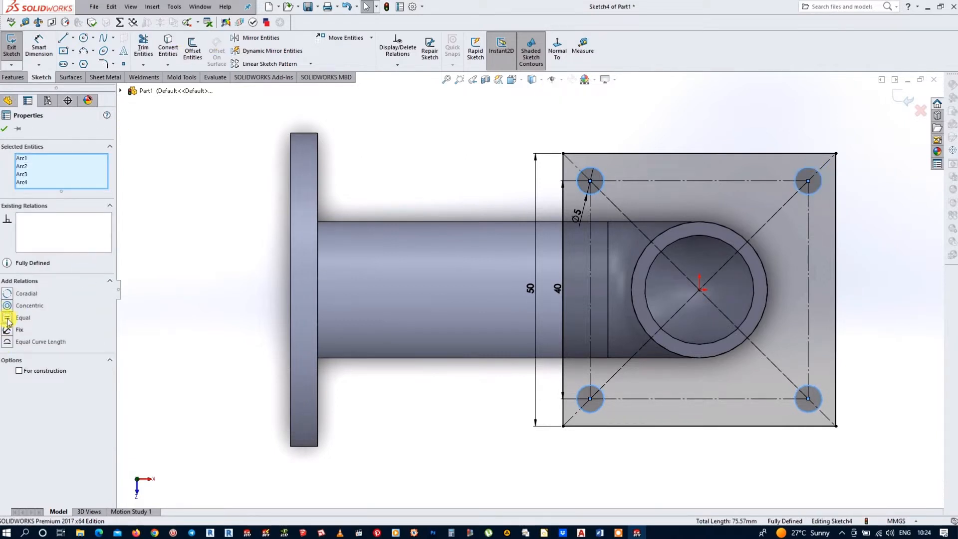
right_click(454, 143)
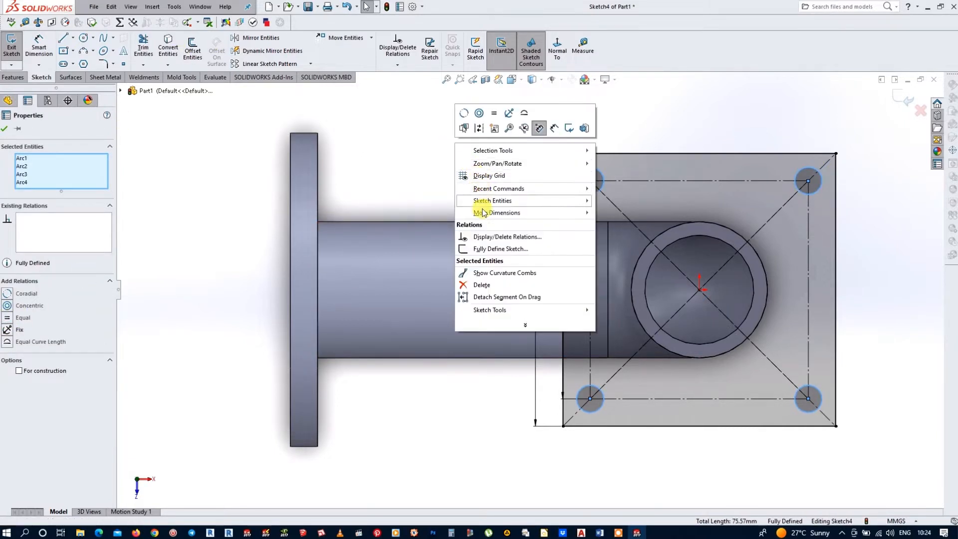
Convert the pipe's inner circular edge into the square flange sketch as the central opening.
click(422, 181)
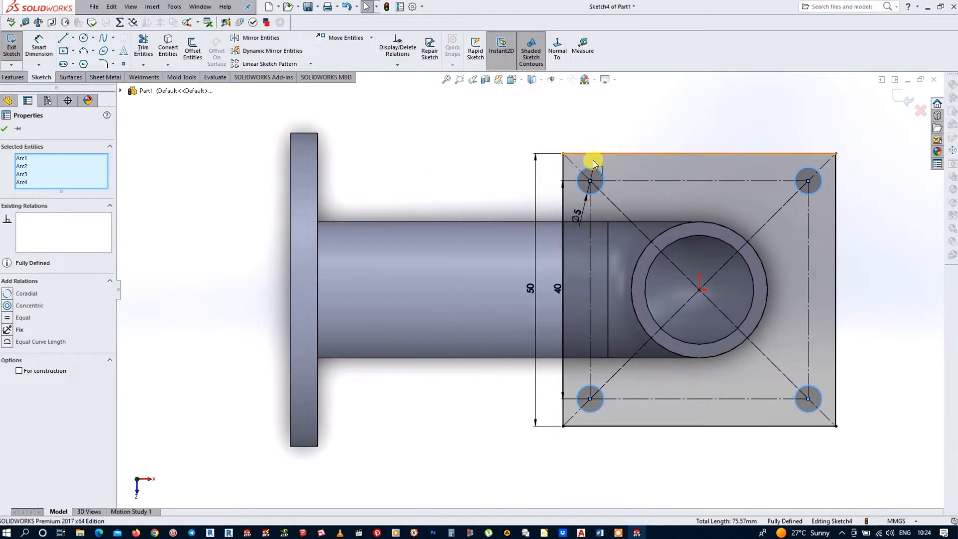
click(675, 241)
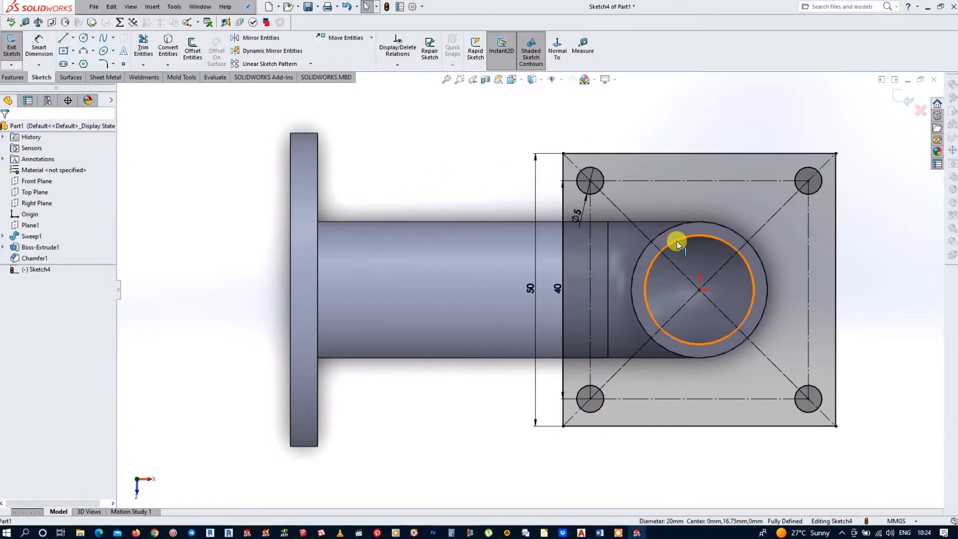
click(168, 49)
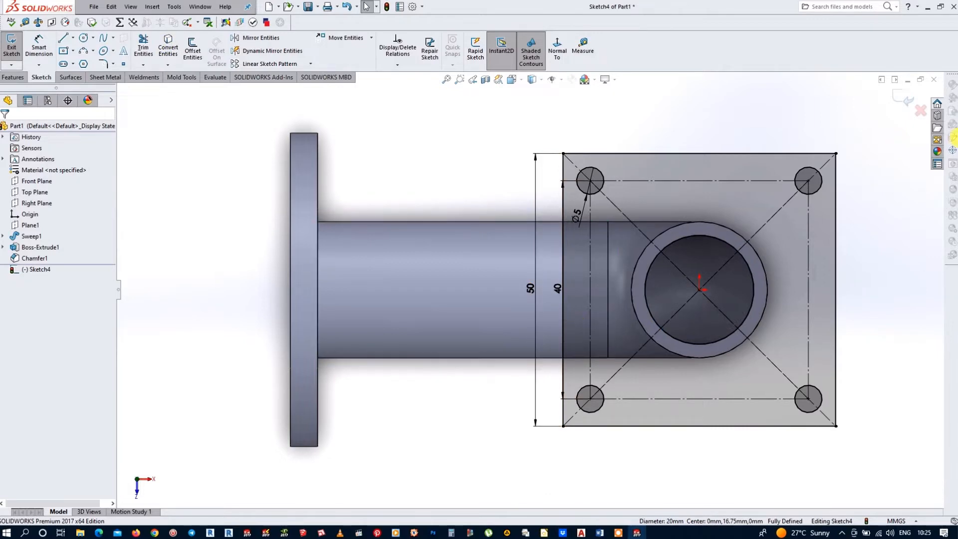
Extrude the square flange sketch 5 mm with the direction reversed, back along the pipe, merging the result.
mouse_move(841, 90)
middle_down()
mouse_move(764, 175)
mouse_move(770, 180)
middle_up()
click(13, 47)
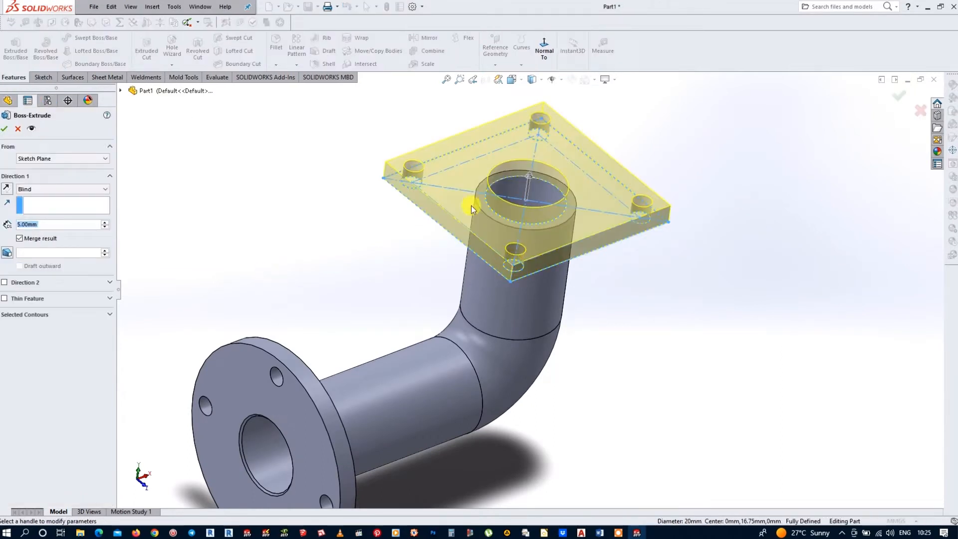
click(6, 190)
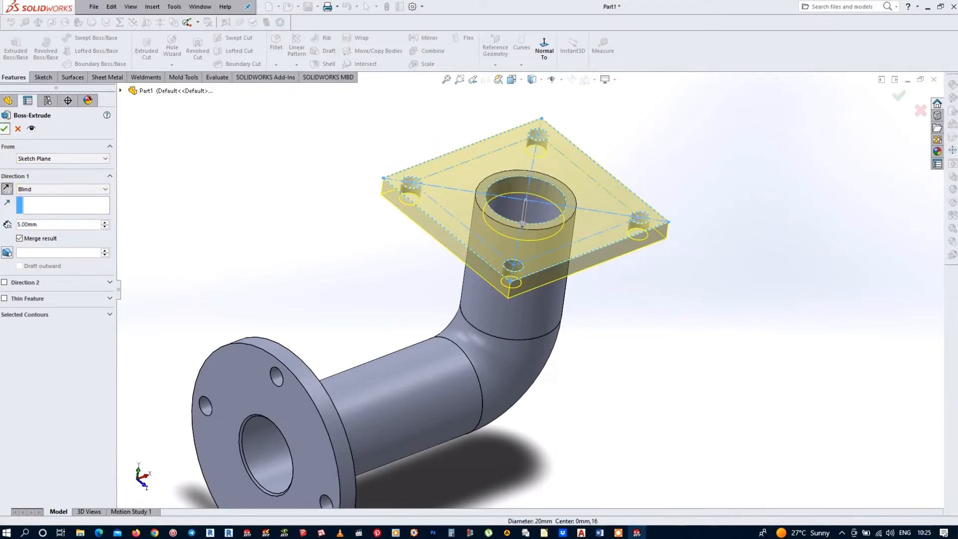
click(6, 129)
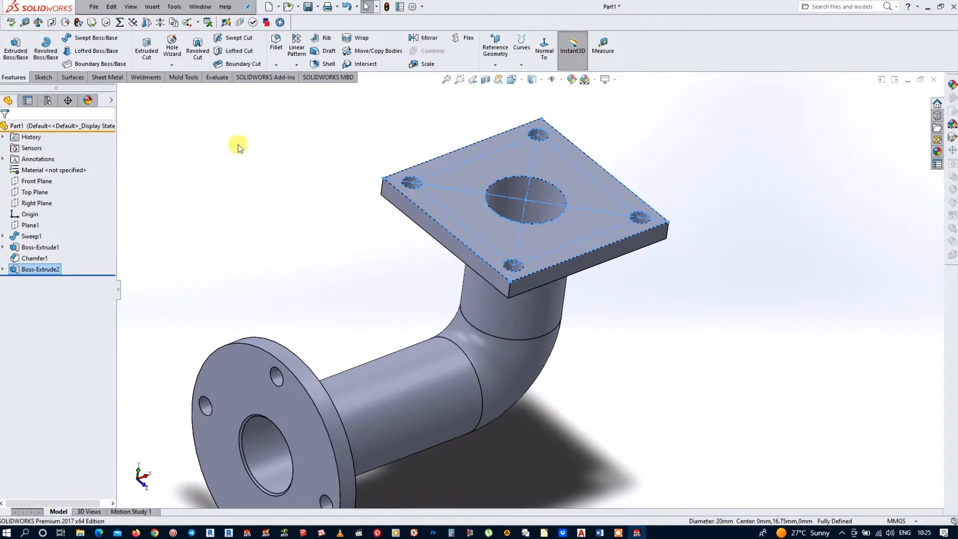
Chamfer the central bore's edge on the square flange's outer face 0.5 mm at 45 degrees.
click(276, 65)
click(291, 88)
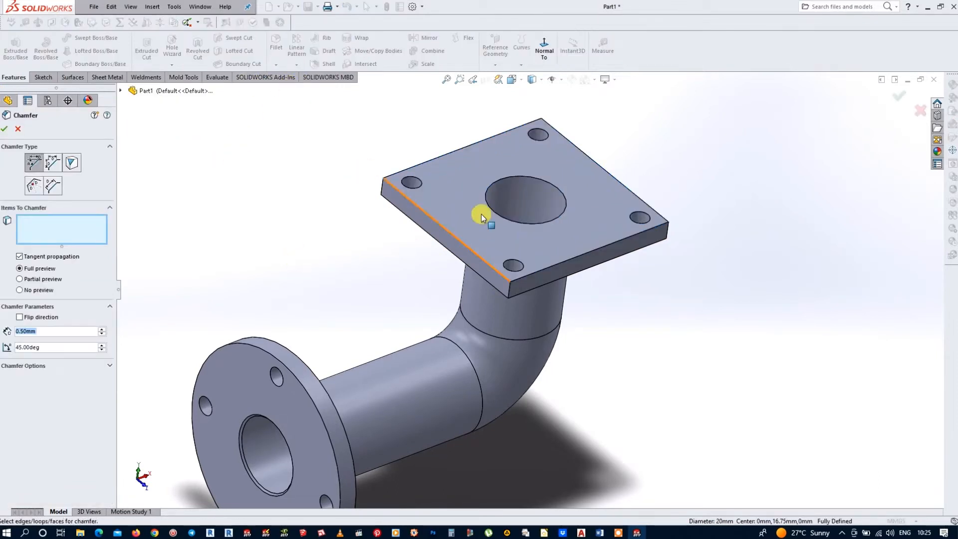
click(510, 179)
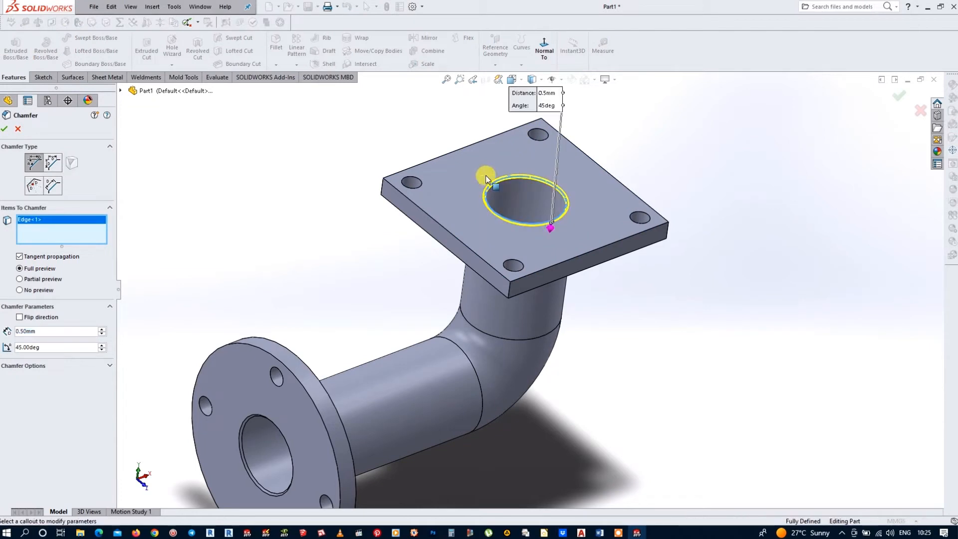
click(5, 121)
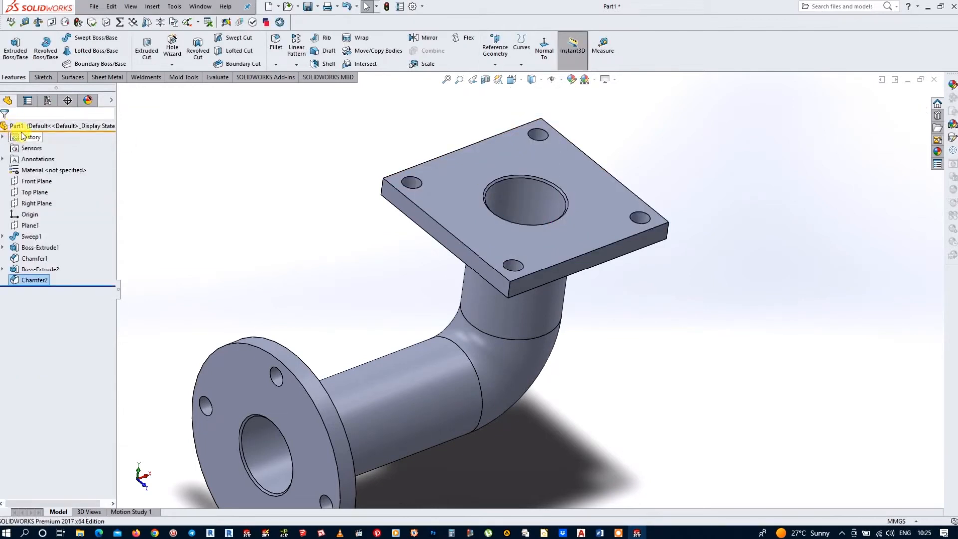
Fillet the square flange's four vertical corner edges with a 5 mm radius.
click(277, 48)
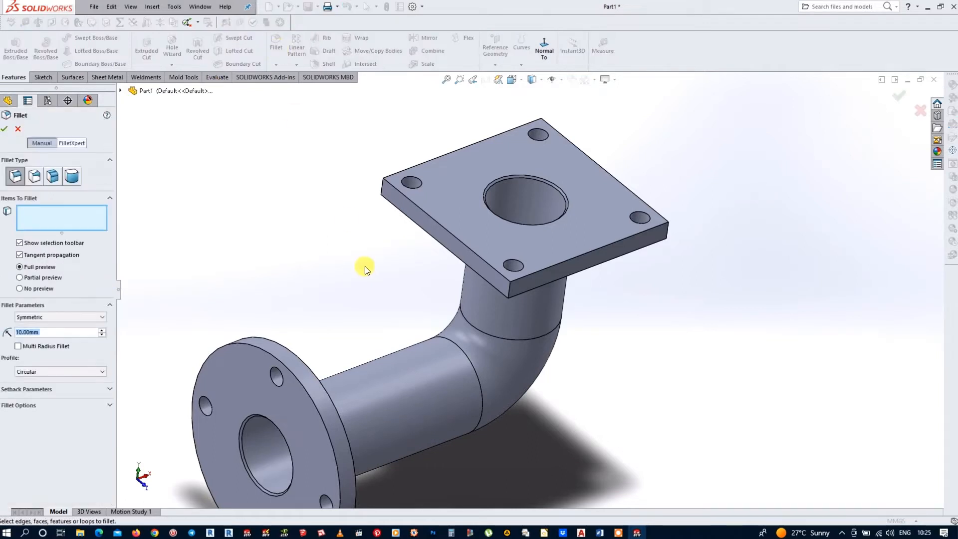
text(5)
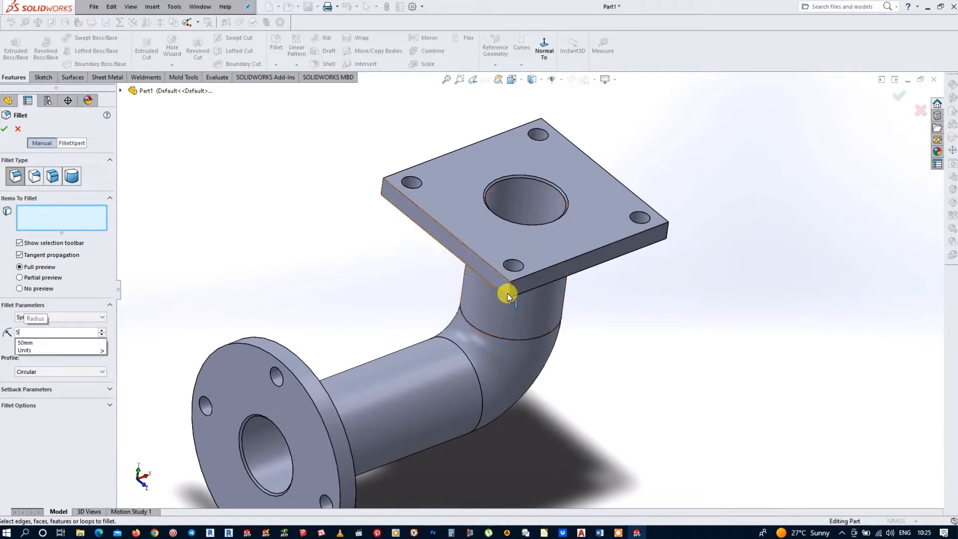
click(507, 292)
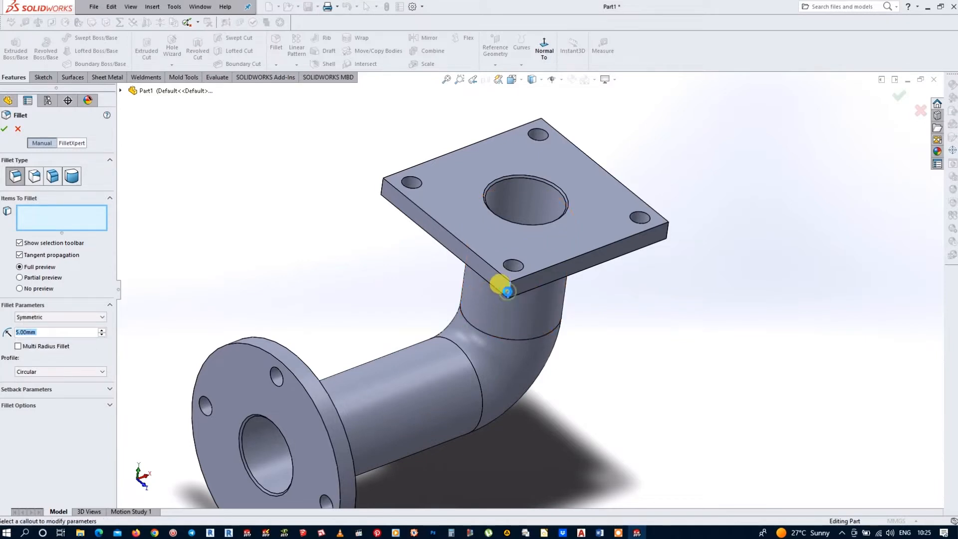
click(384, 190)
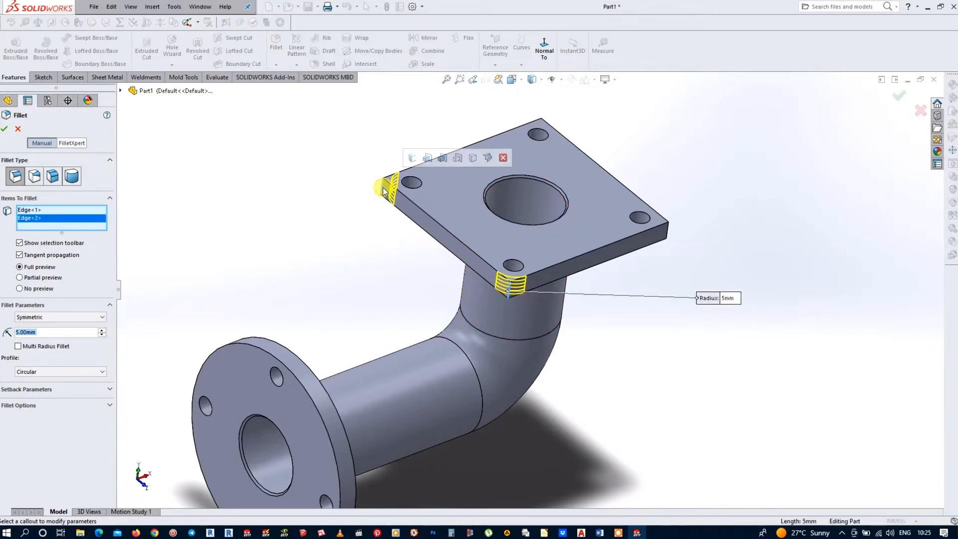
click(541, 124)
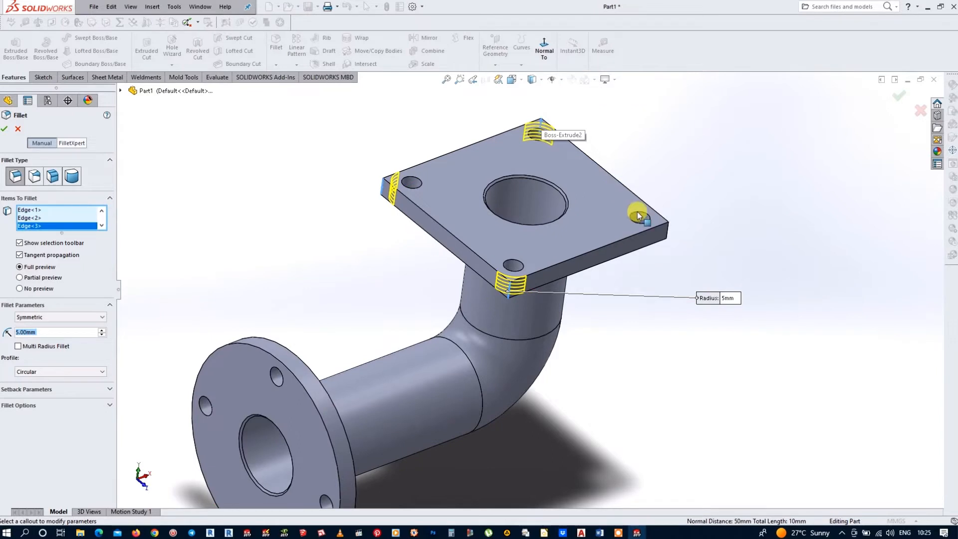
click(668, 230)
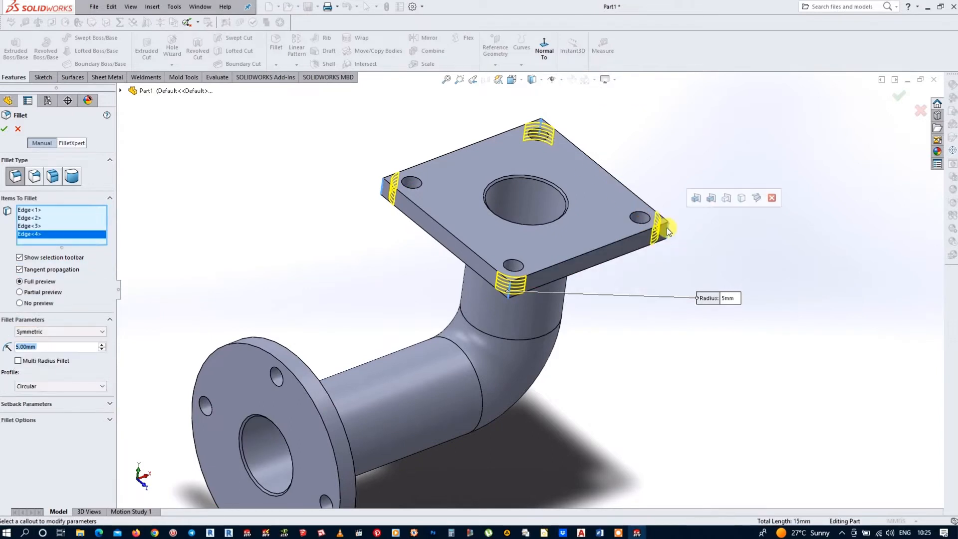
click(5, 130)
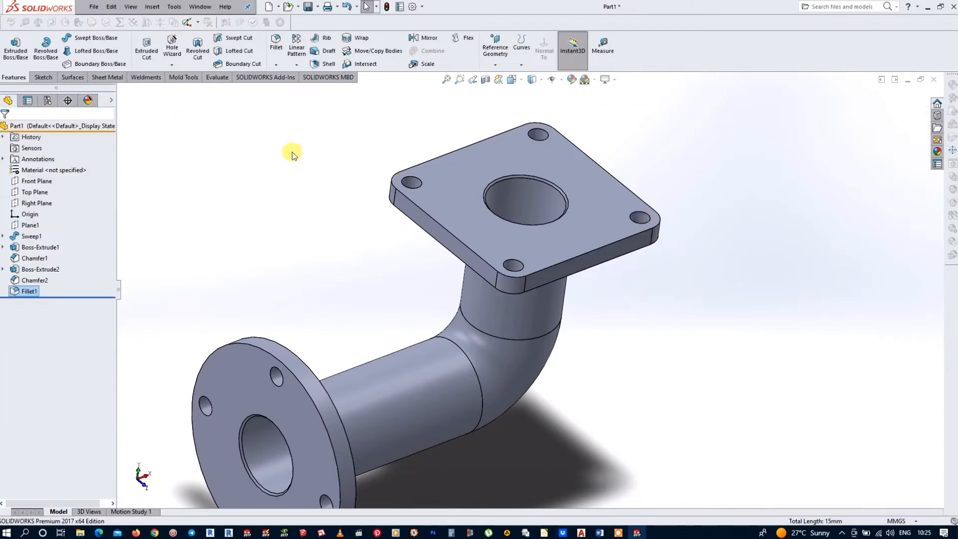
Create a reference plane offset 28.75 mm above the Top Plane.
mouse_move(674, 332)
middle_down()
mouse_move(644, 261)
mouse_move(622, 259)
mouse_move(669, 310)
mouse_move(661, 319)
middle_up()
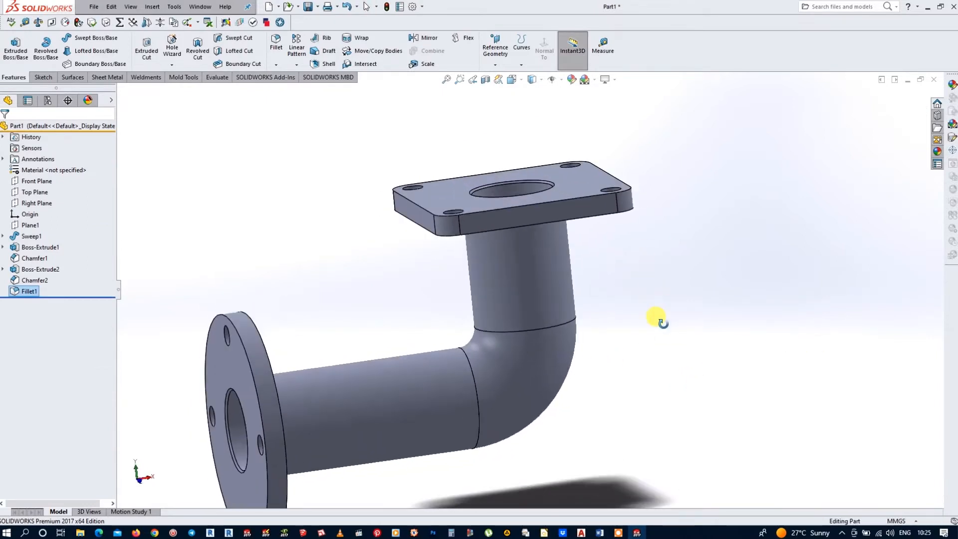
scroll(449, 380, up, 3)
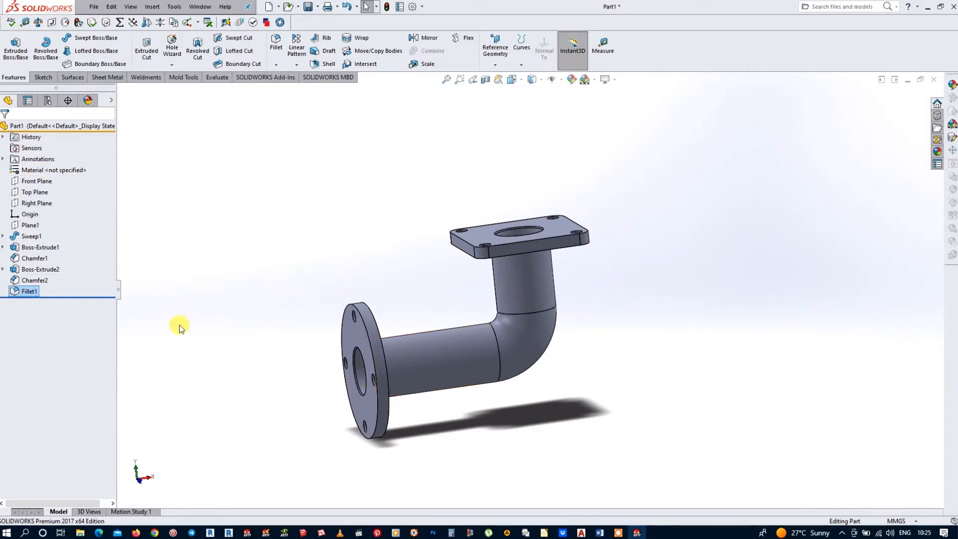
click(495, 64)
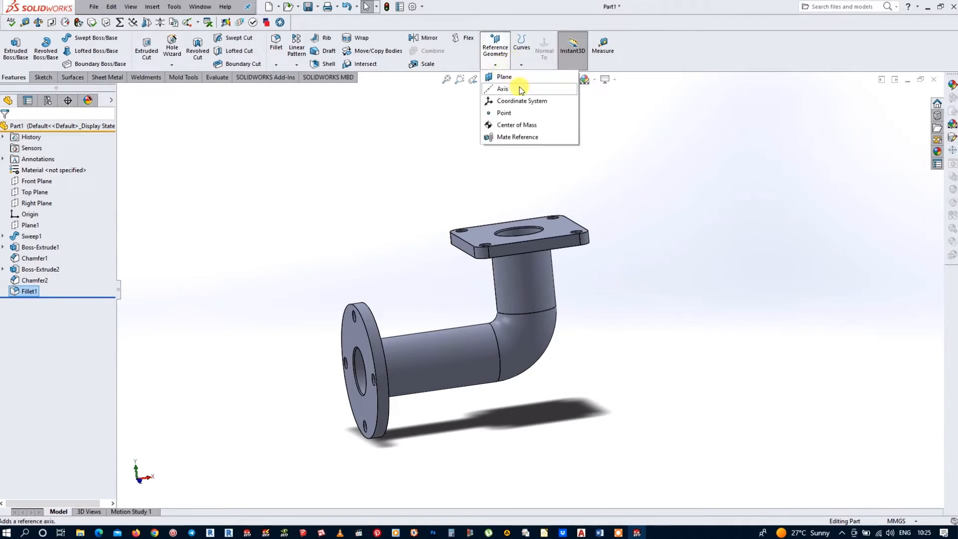
click(520, 79)
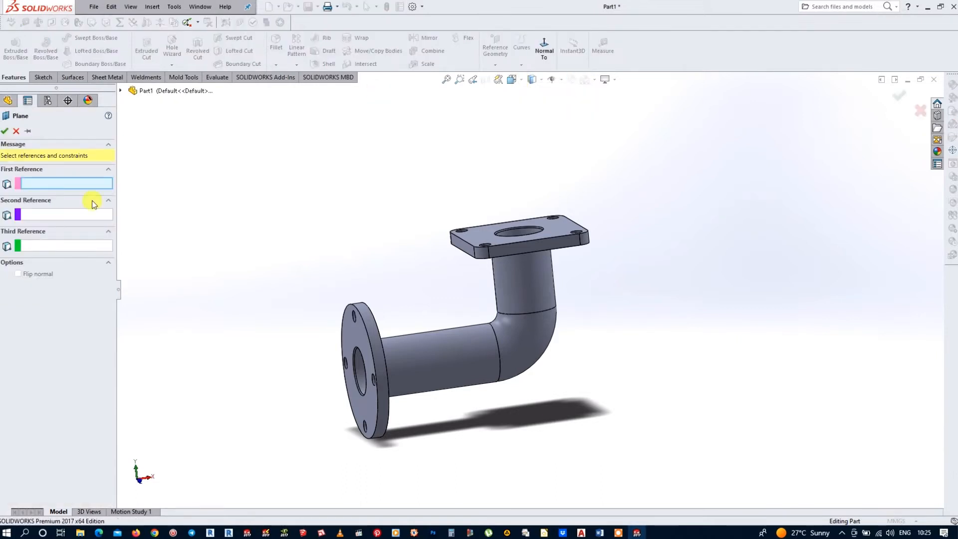
click(121, 91)
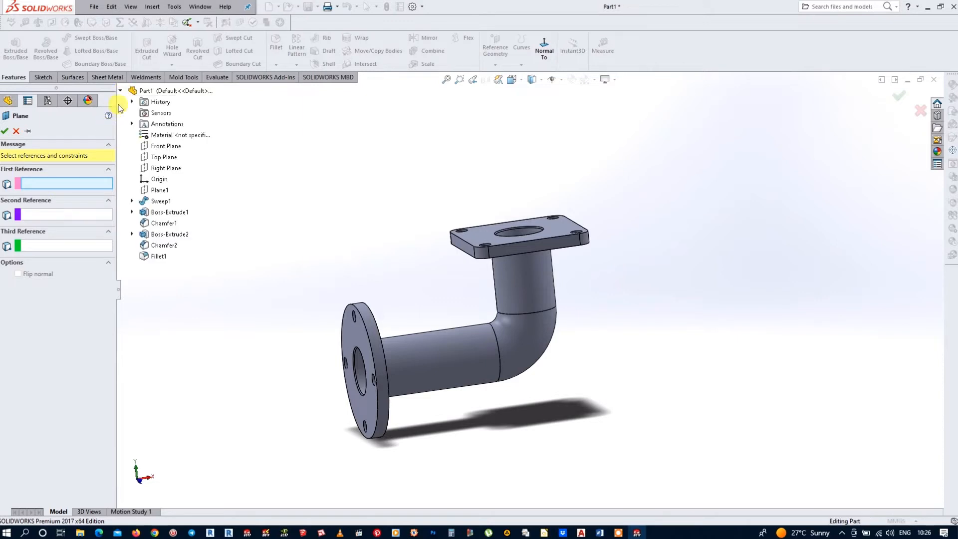
click(161, 157)
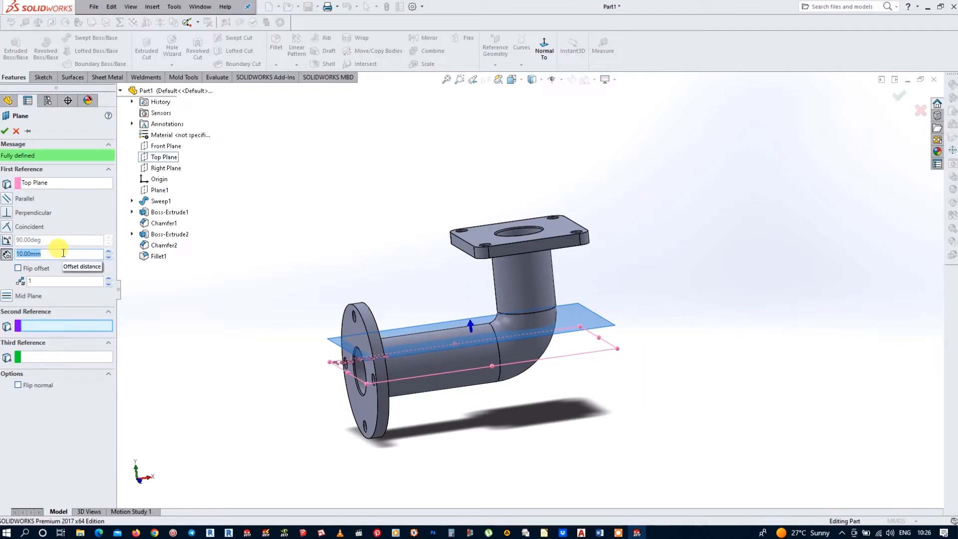
text(28.75)
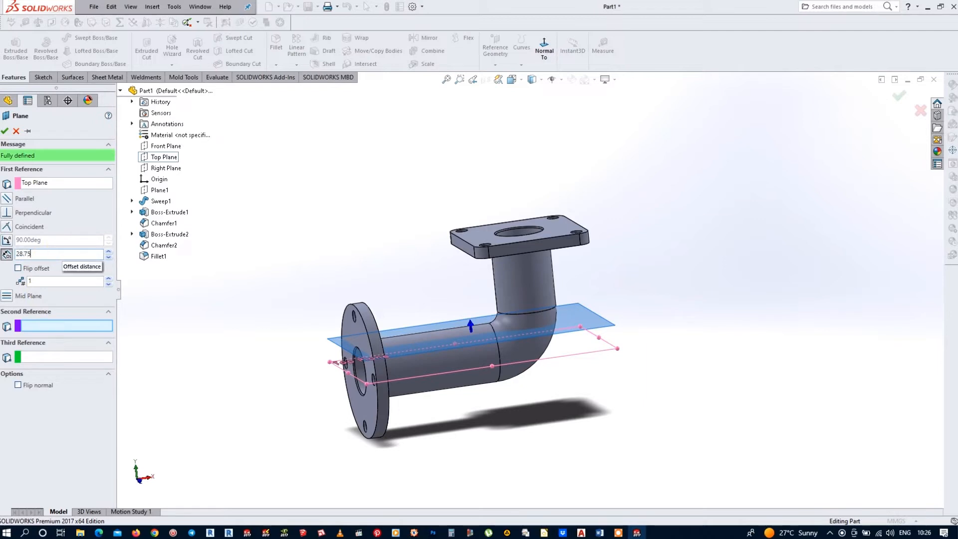
key(Return)
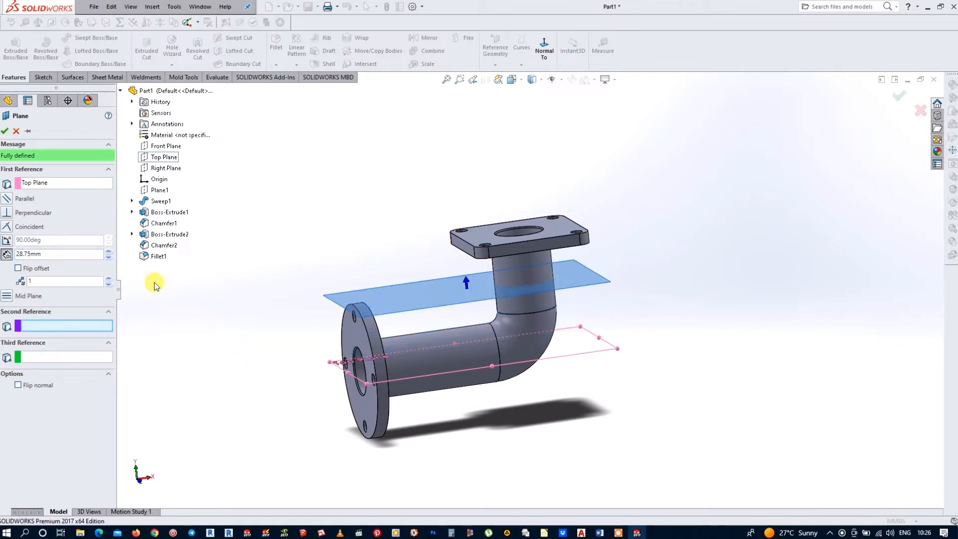
click(5, 132)
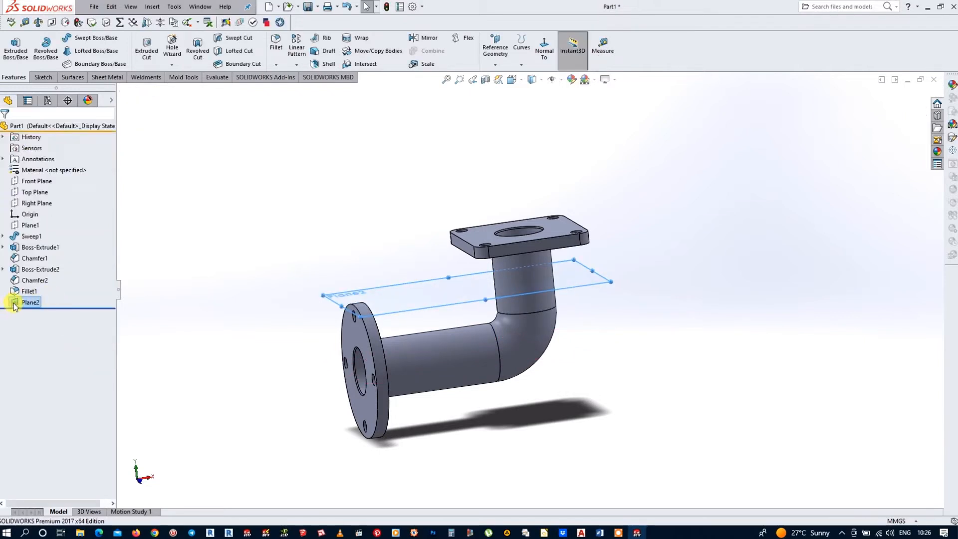
Start a sketch on the new offset plane and draw a 15 mm circle over the horizontal pipe's centreline, about 52.5 mm from the origin.
click(15, 303)
click(24, 274)
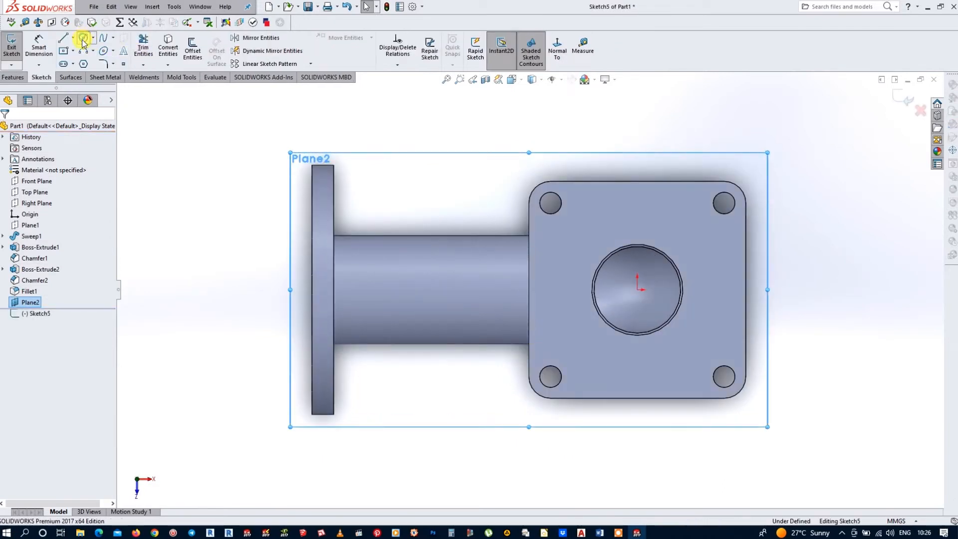
click(83, 38)
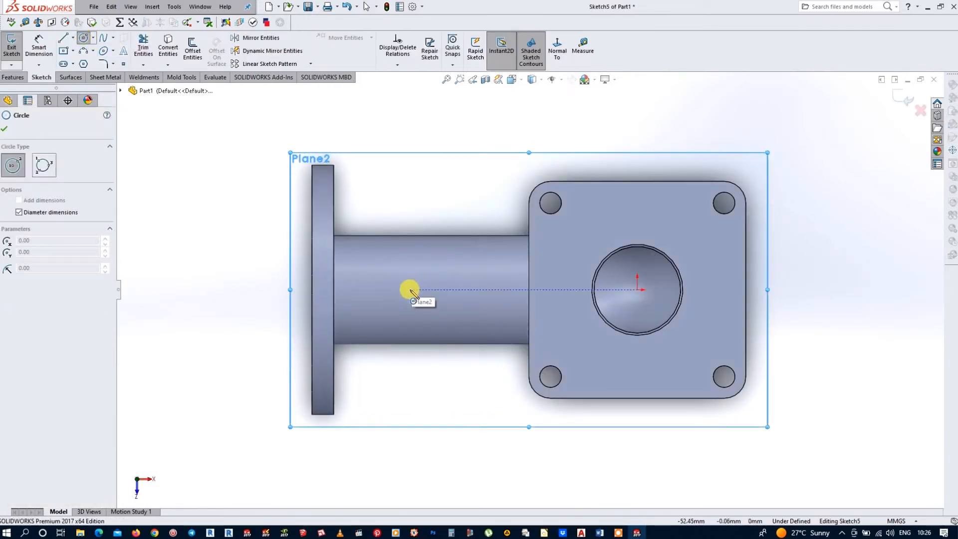
click(411, 289)
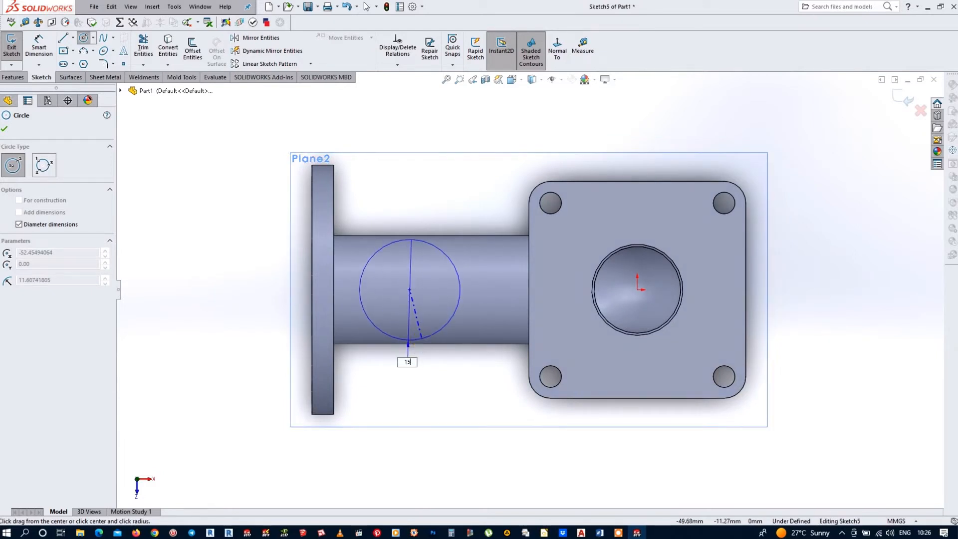
text(15)
key(Return)
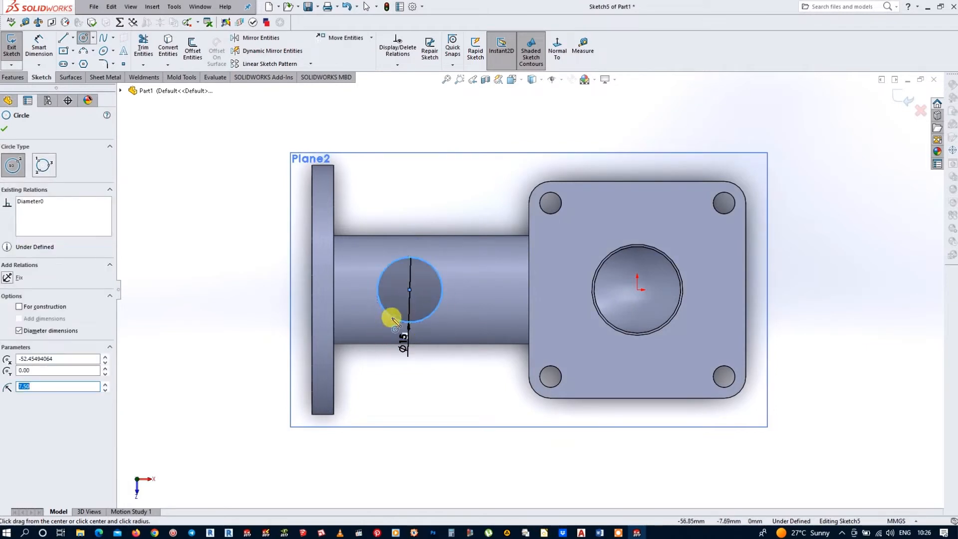
Draw 20 mm and 25 mm circles concentric with the 15 mm circle.
click(409, 289)
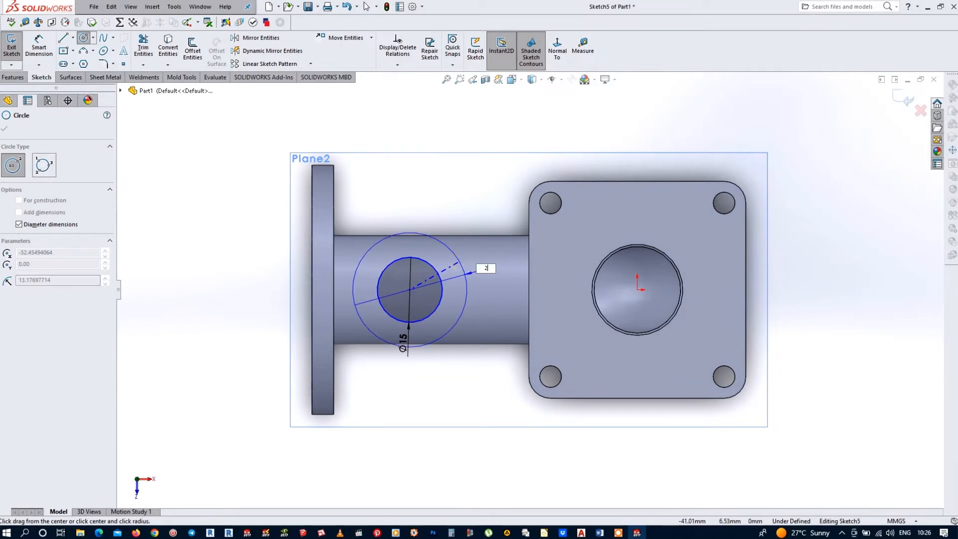
text(20)
click(464, 268)
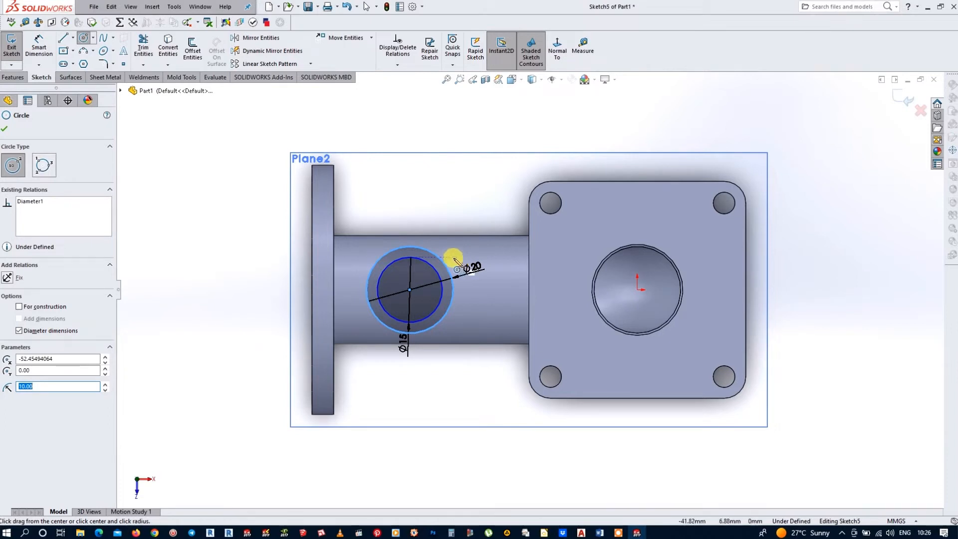
click(411, 292)
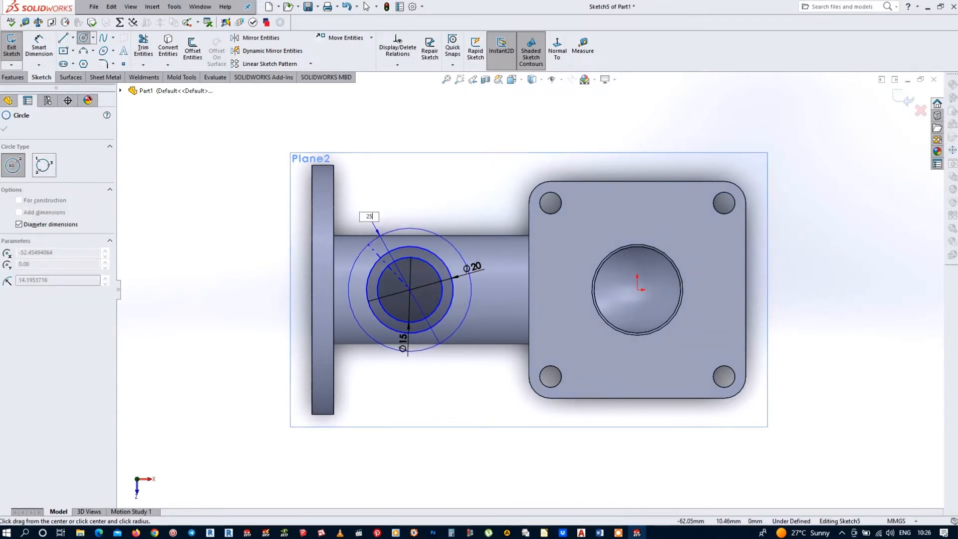
click(369, 245)
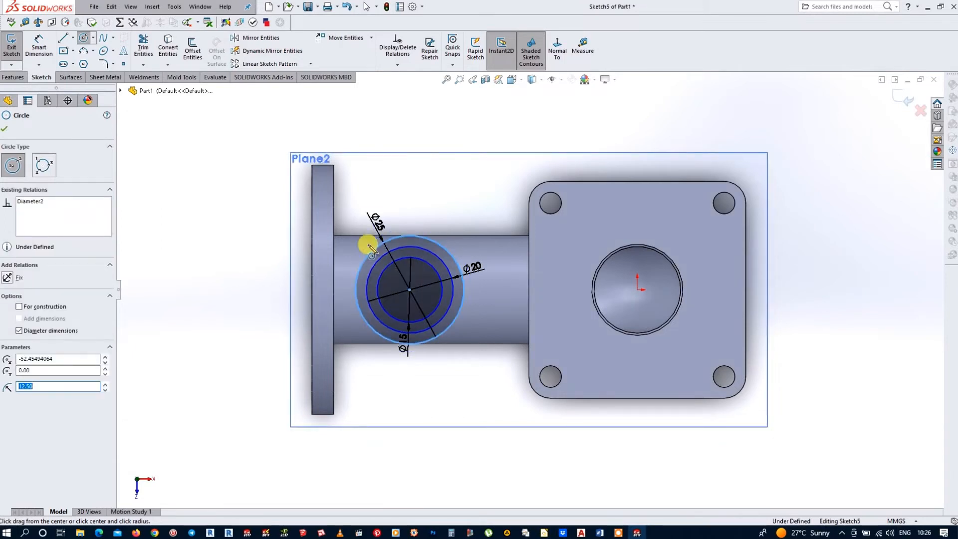
key(Escape)
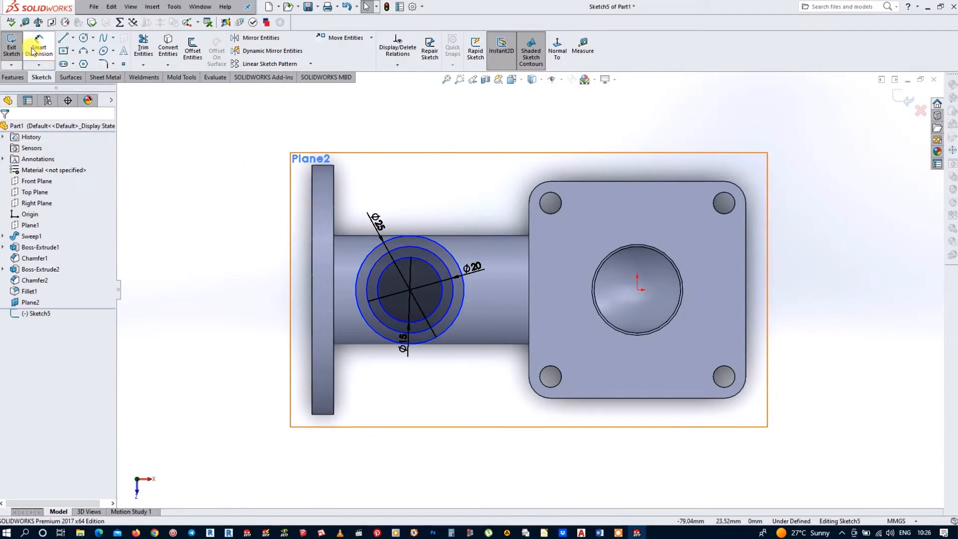
Dimension the concentric circles' centre 23.75 mm from the round flange's outer face.
click(314, 302)
click(409, 291)
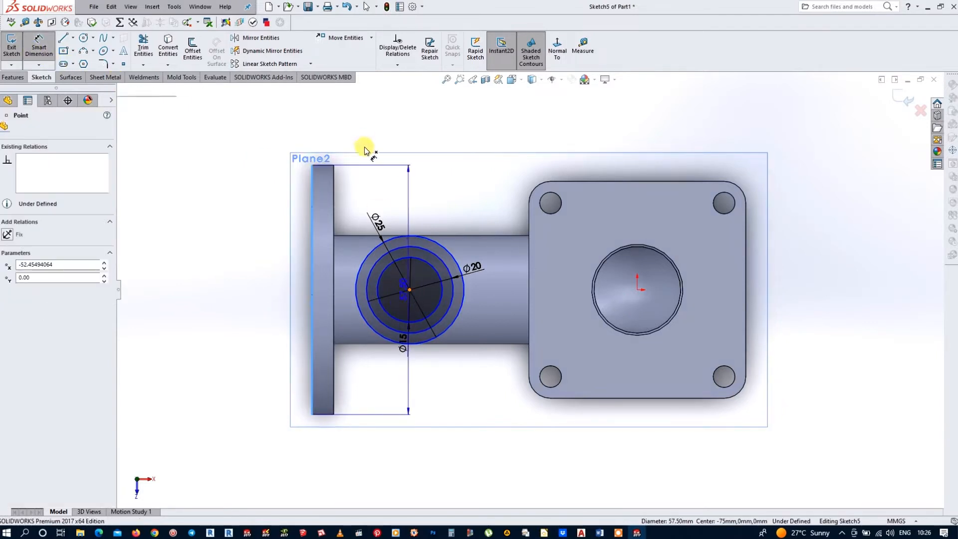
click(357, 127)
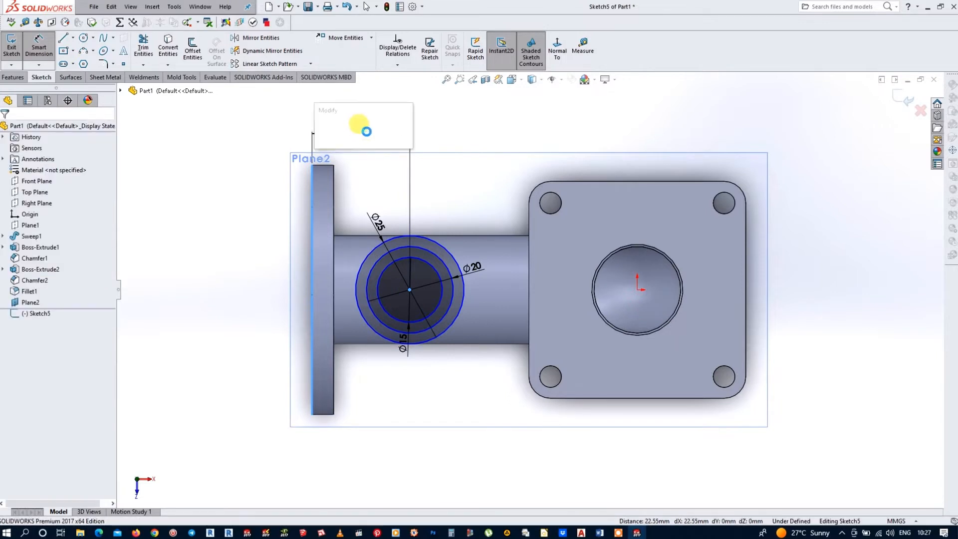
text(23.75)
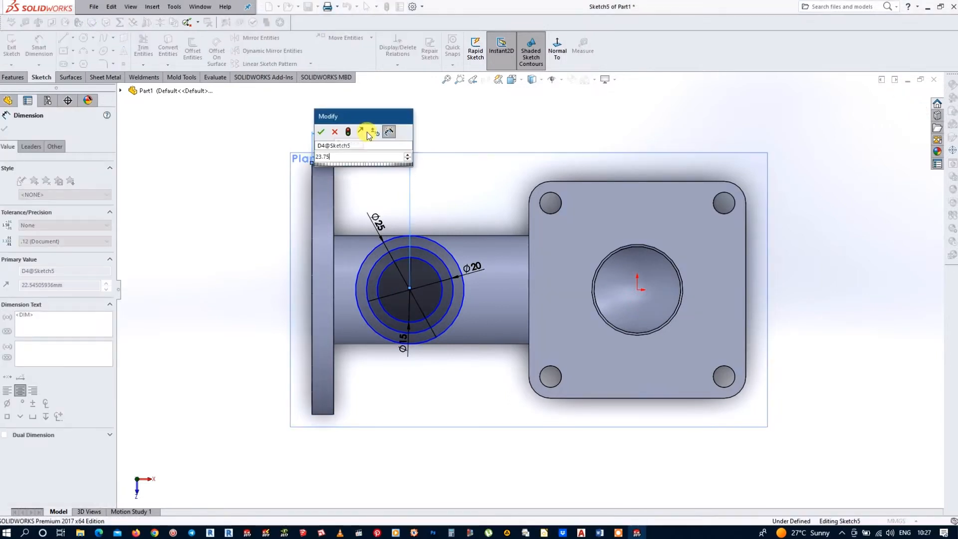
key(Return)
key(Escape)
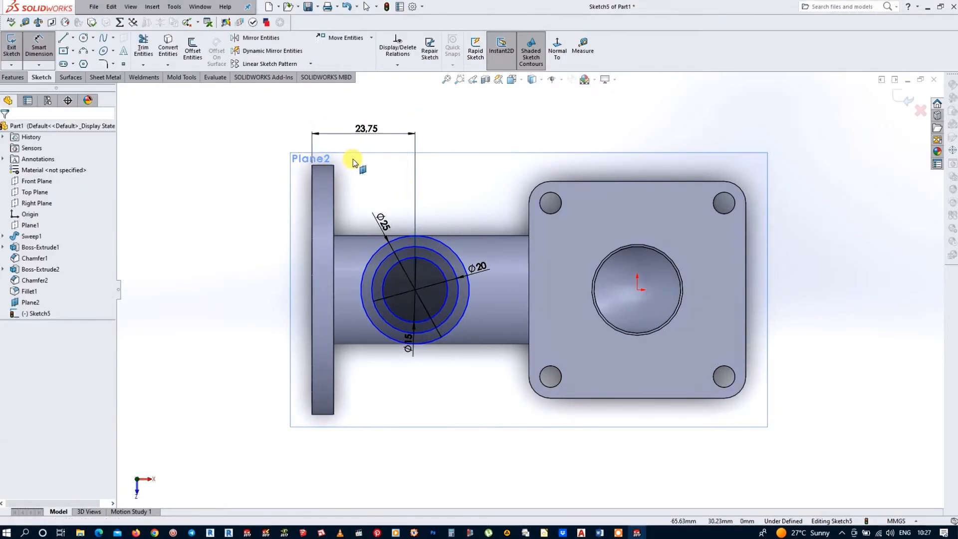
Add a horizontal relation between the concentric circles' centre and the origin.
click(415, 291)
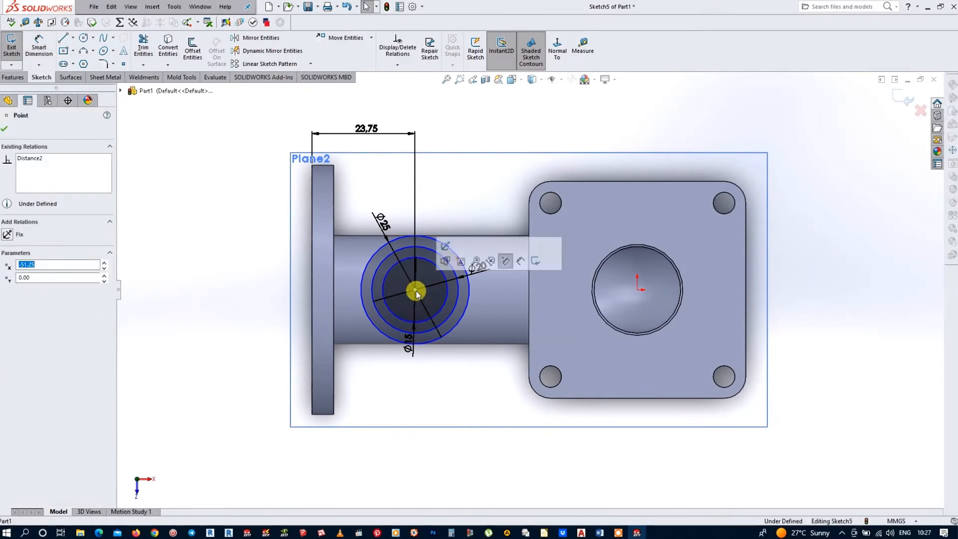
ctrl+click(638, 290)
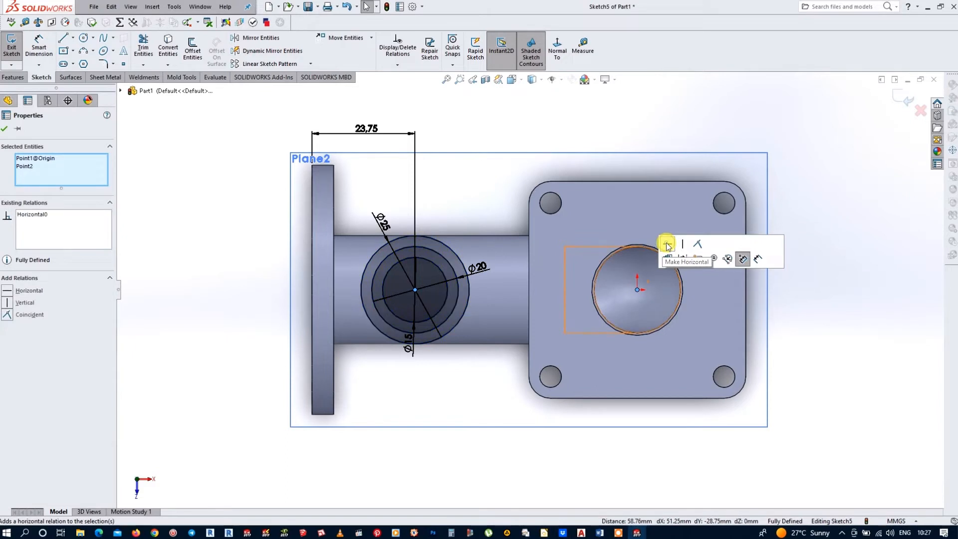
key(Escape)
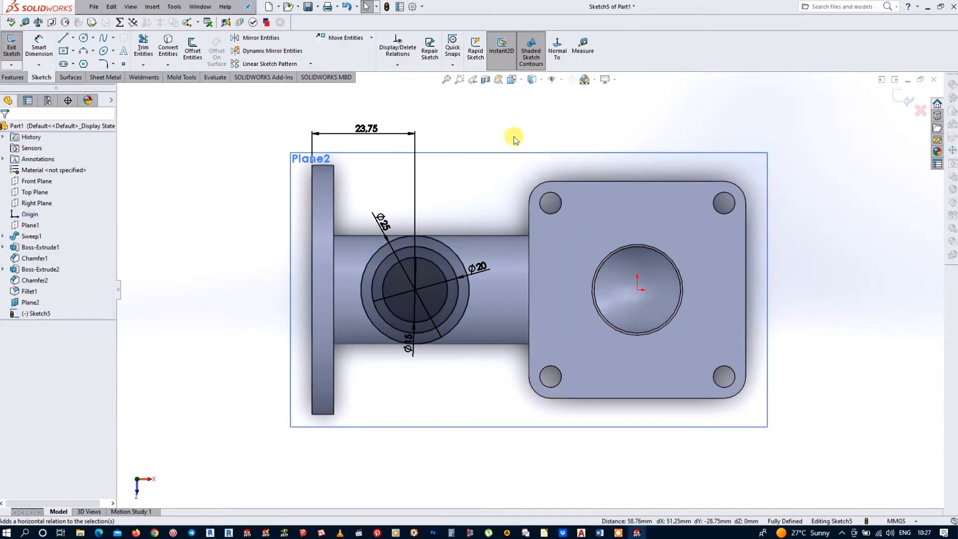
Draw a vertical midpoint construction line centred on the concentric circles, extending about 22.6 mm to each side.
click(73, 39)
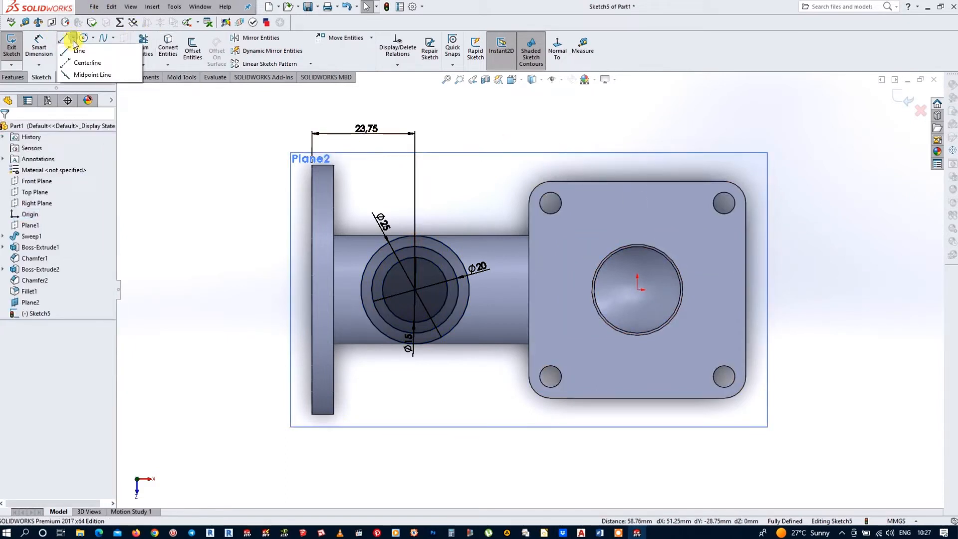
click(82, 62)
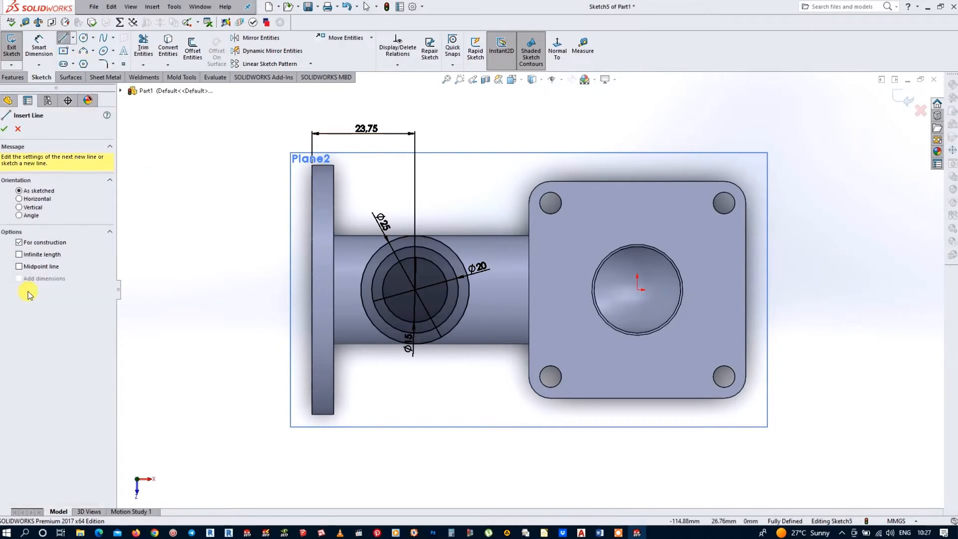
click(19, 267)
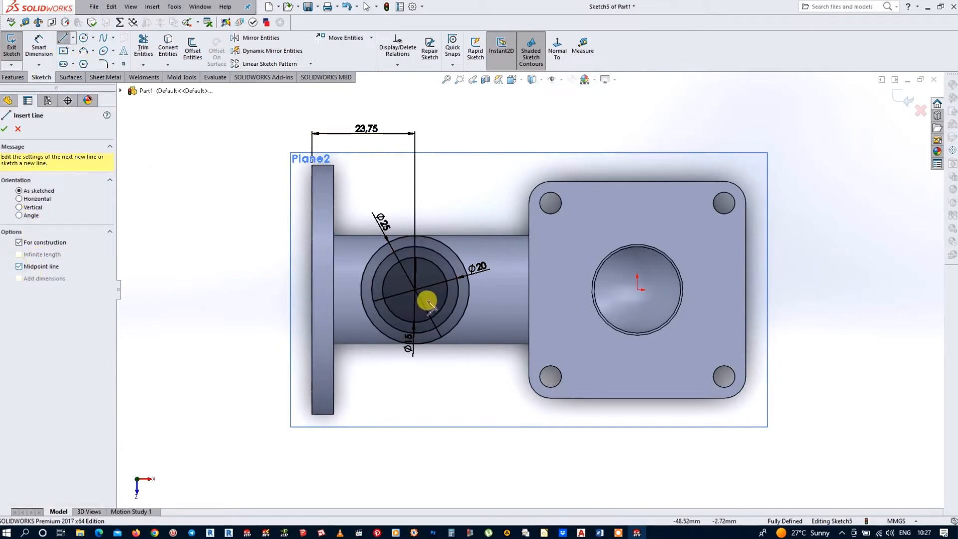
click(414, 290)
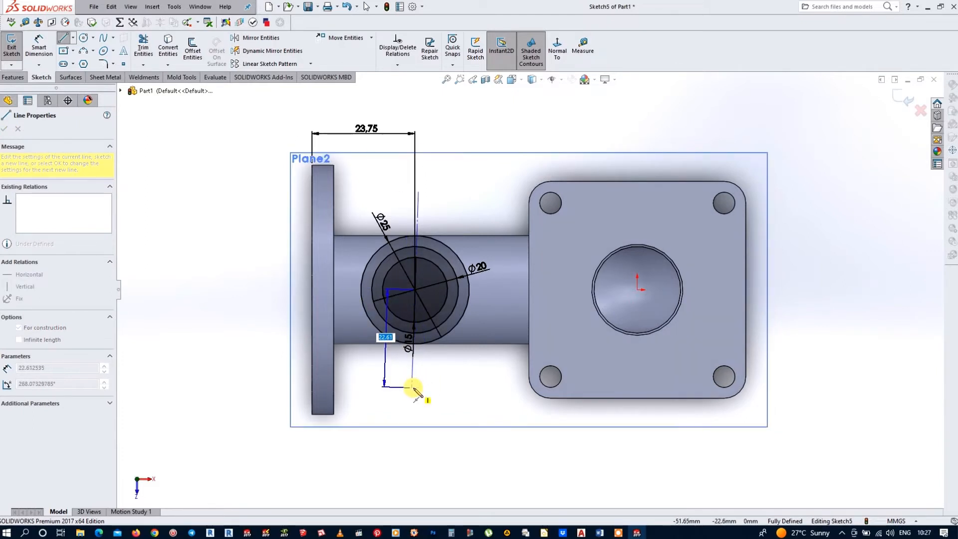
click(415, 388)
key(Escape)
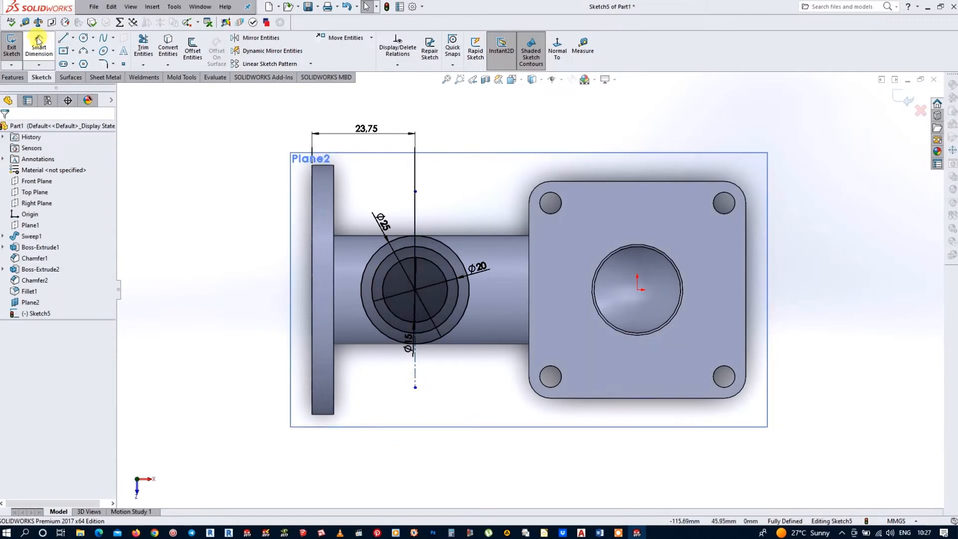
Draw a small circle on each end of the construction line, about 8 mm diameter at the lower end and 8.6 mm at the upper.
click(415, 387)
click(423, 404)
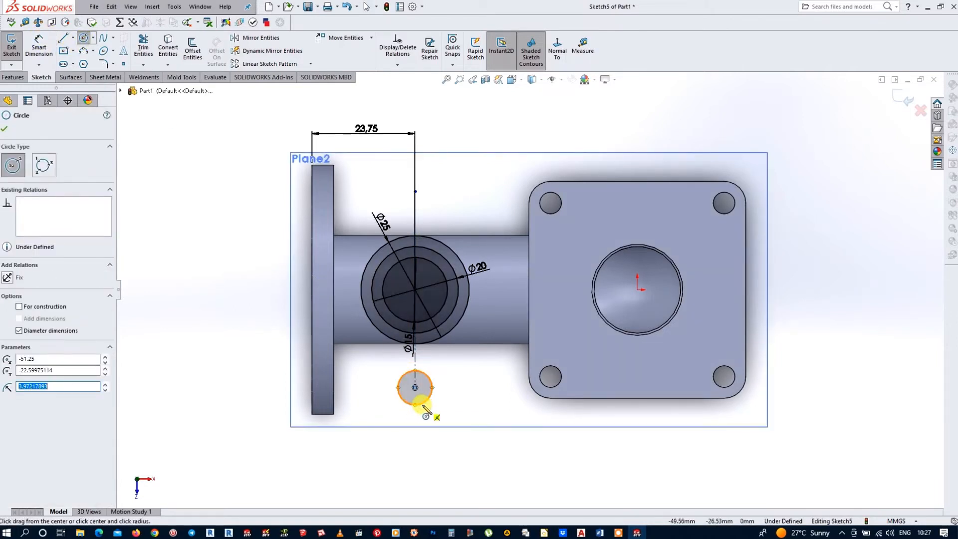
click(414, 191)
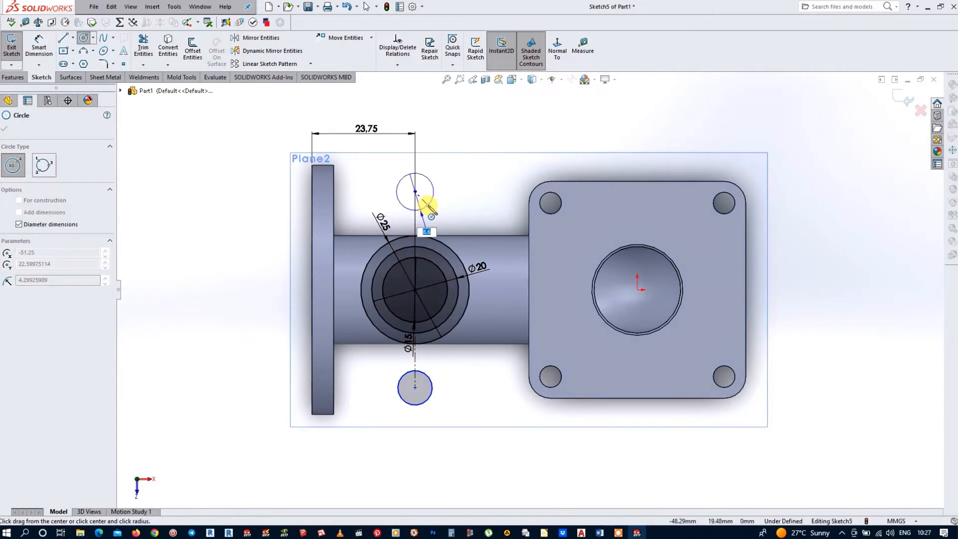
click(428, 205)
key(Escape)
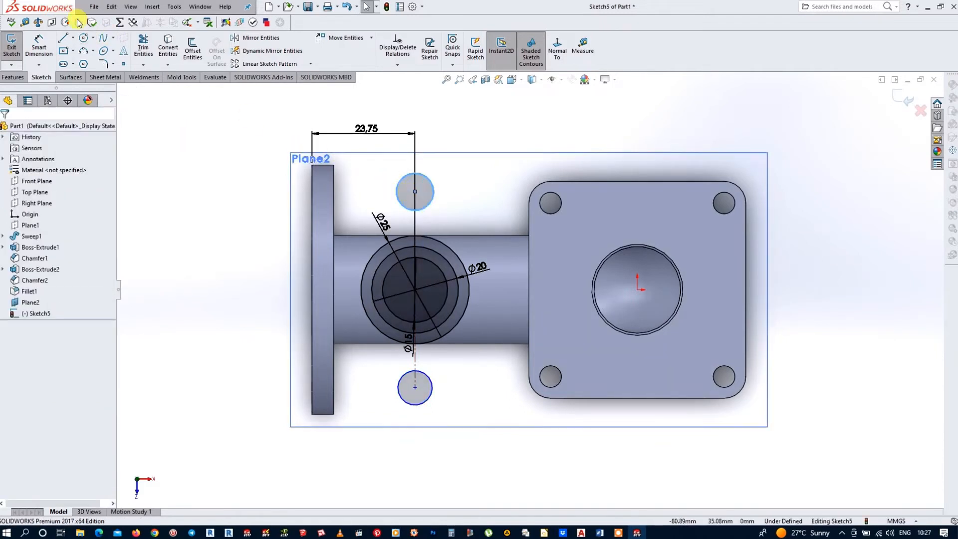
Draw a larger concentric circle around each small end circle, about 12.6 mm diameter at the upper end and 13.5 mm at the lower.
click(414, 192)
click(440, 210)
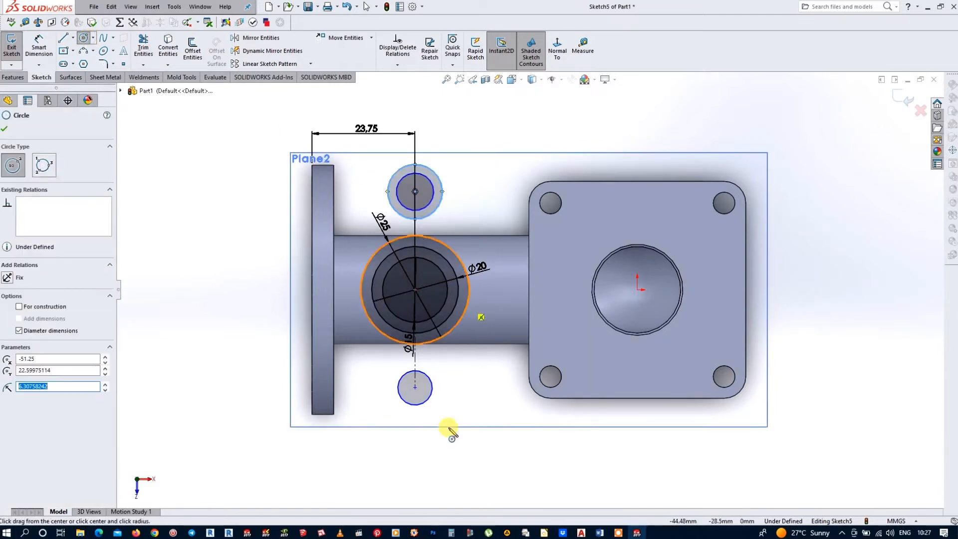
click(415, 388)
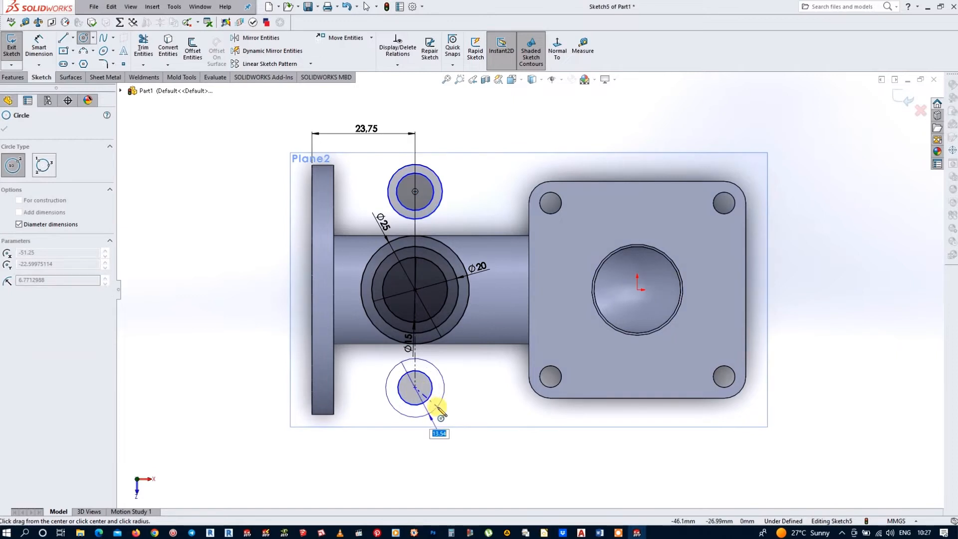
click(435, 406)
key(Escape)
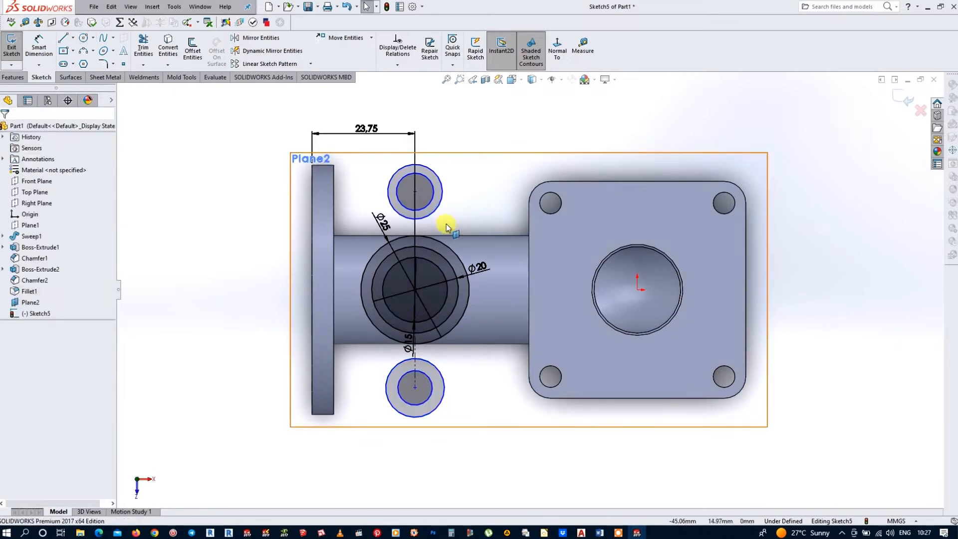
Dimension the upper end's inner circle to a 5 mm diameter.
click(39, 47)
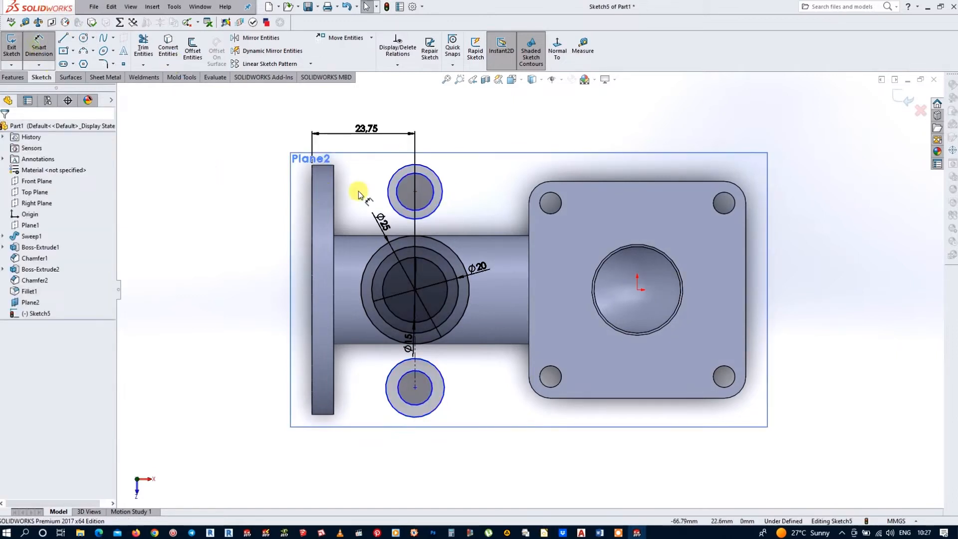
click(434, 188)
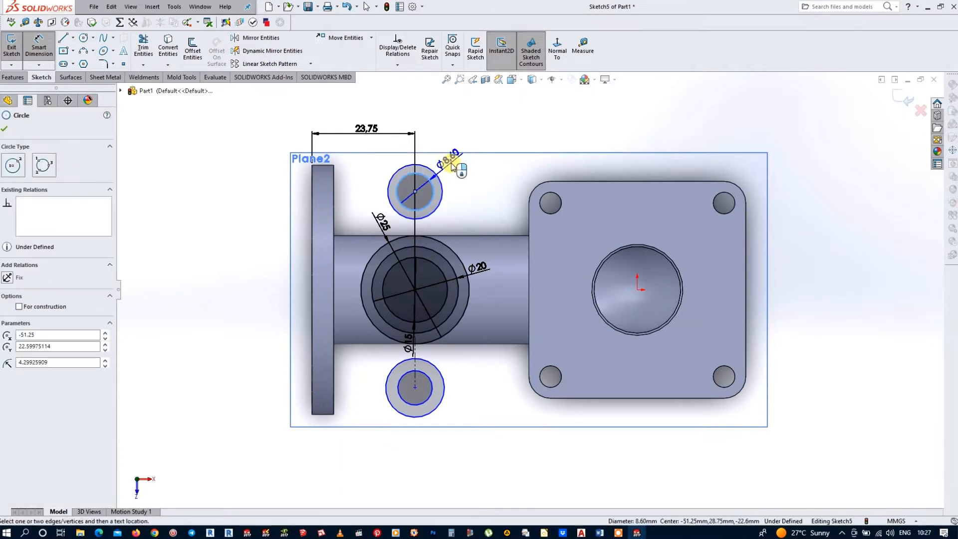
click(453, 164)
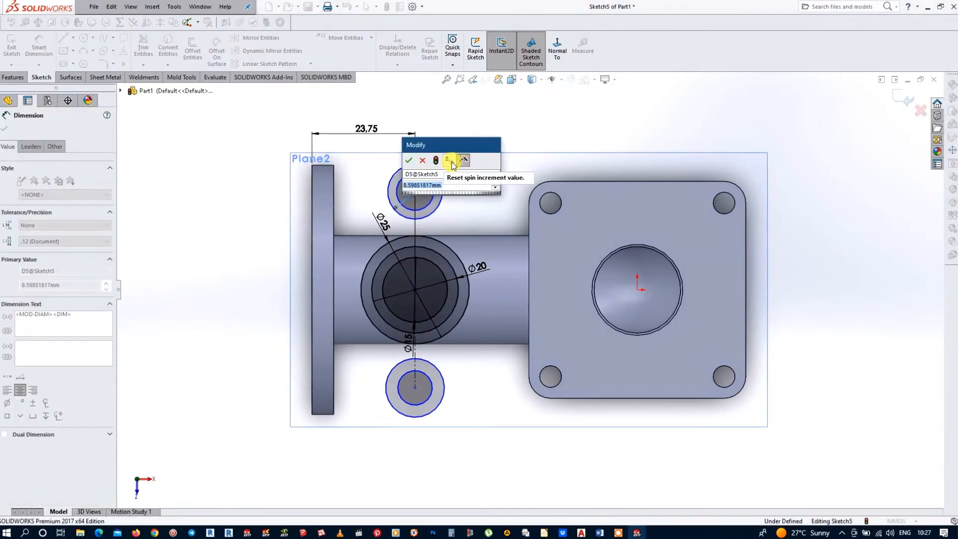
text(5)
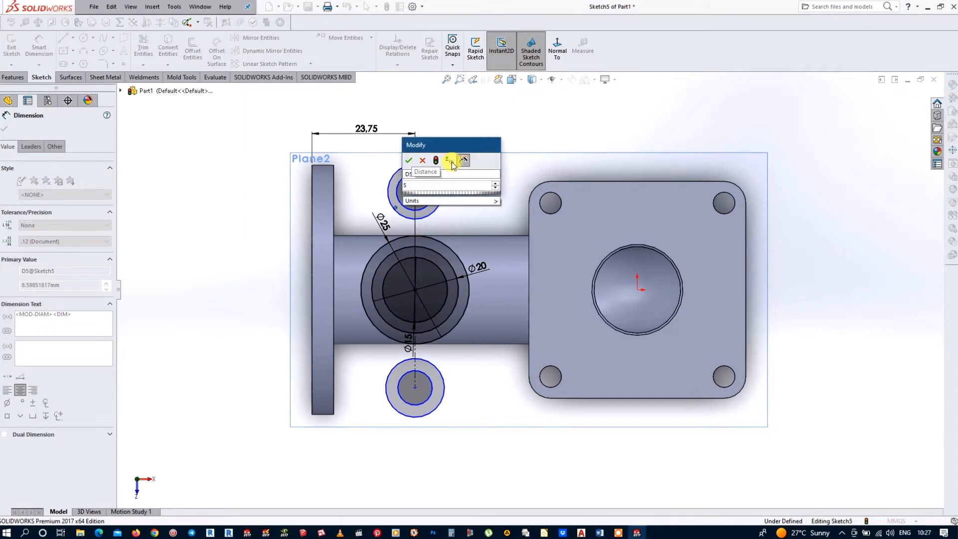
key(Return)
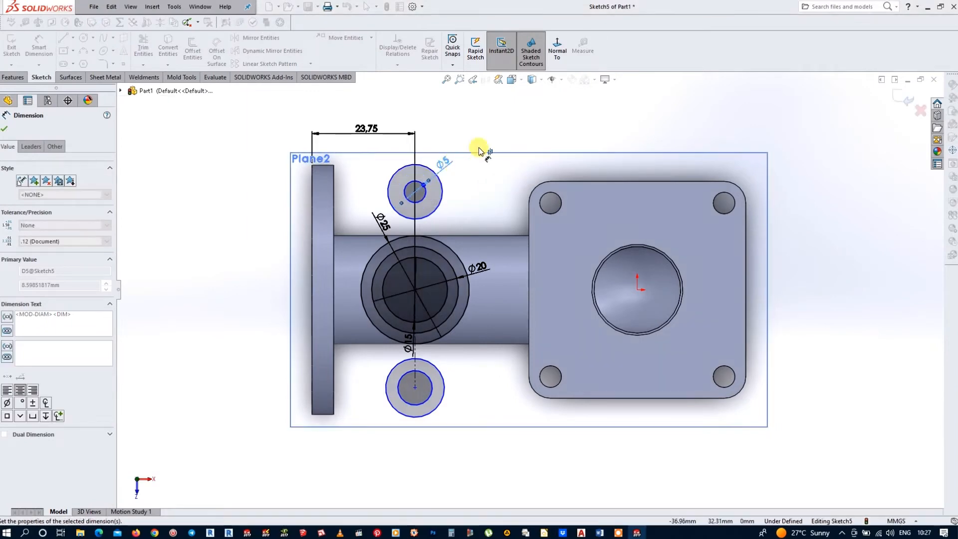
Dimension the lower end's outer circle to a 10 mm diameter.
click(442, 191)
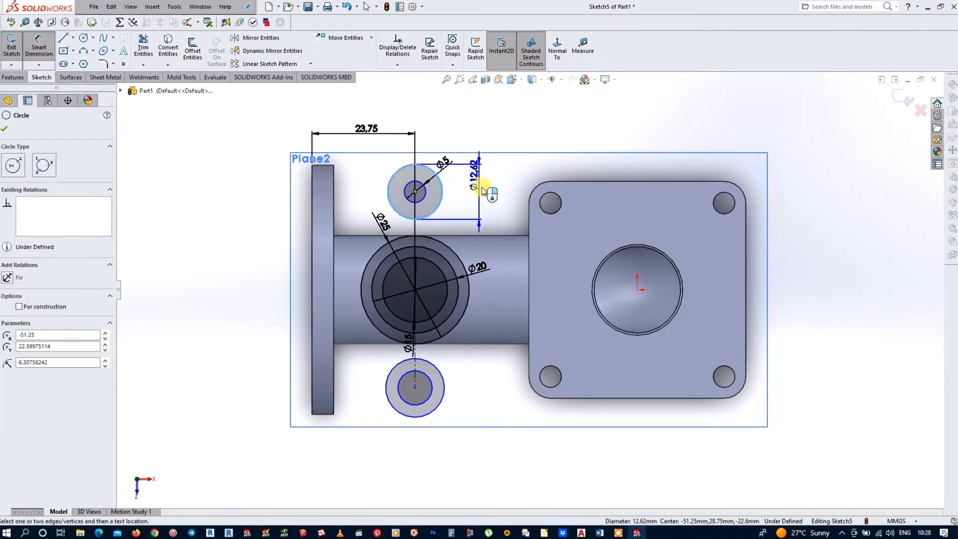
key(Escape)
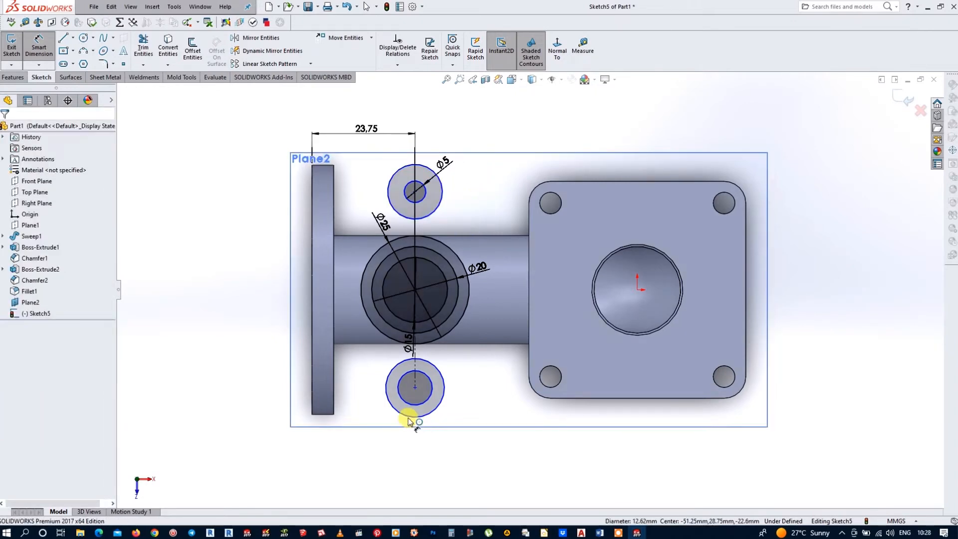
click(385, 413)
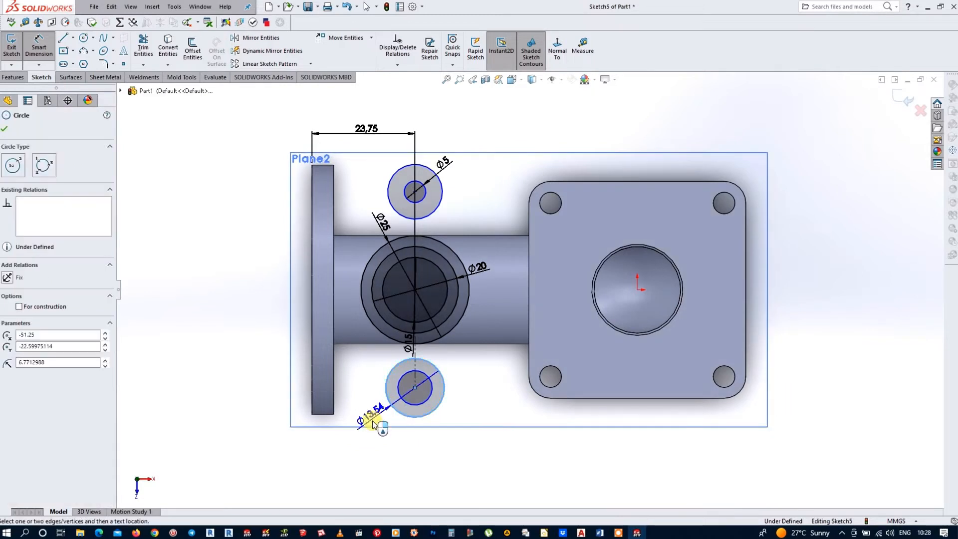
click(394, 423)
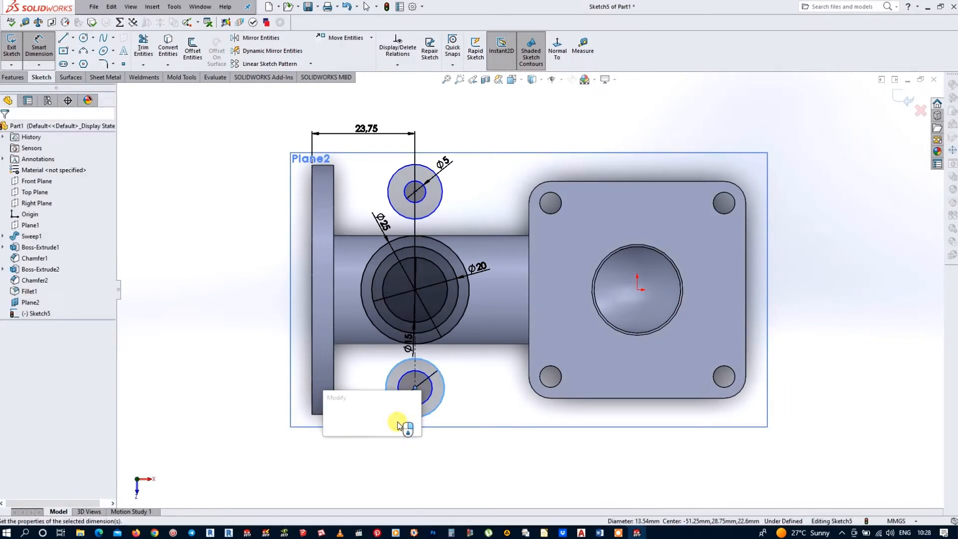
key(Return)
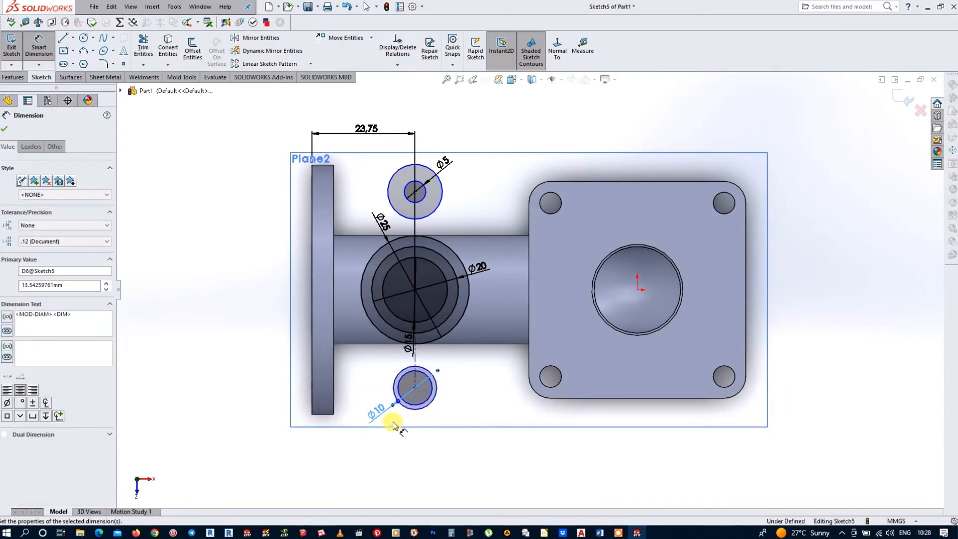
key(Escape)
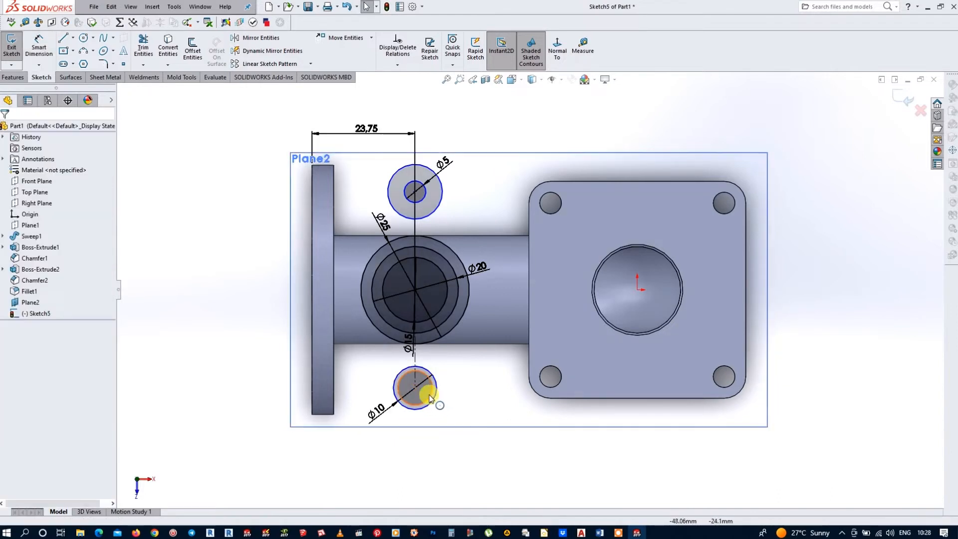
Make the two inner end circles equal to each other and the two outer end circles equal to each other.
click(433, 395)
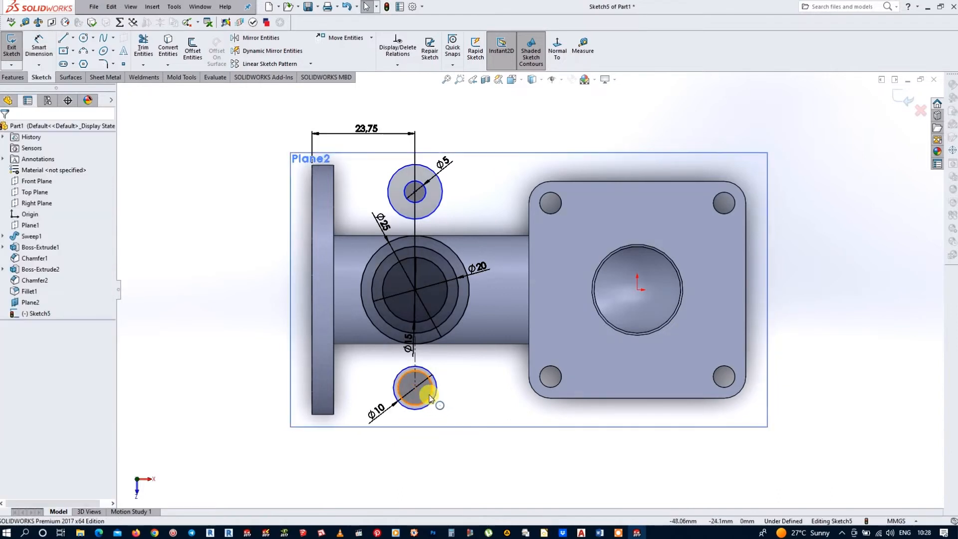
ctrl+click(423, 195)
click(500, 153)
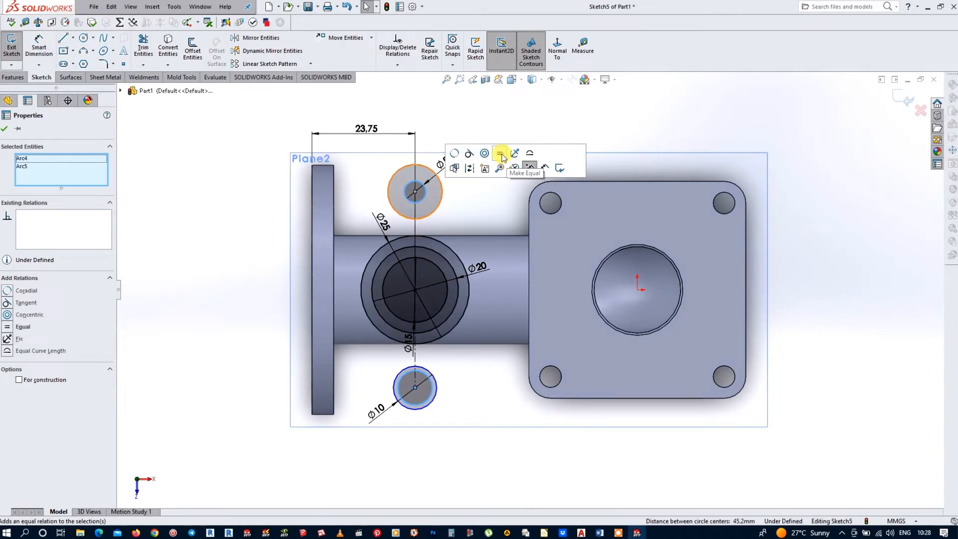
click(435, 402)
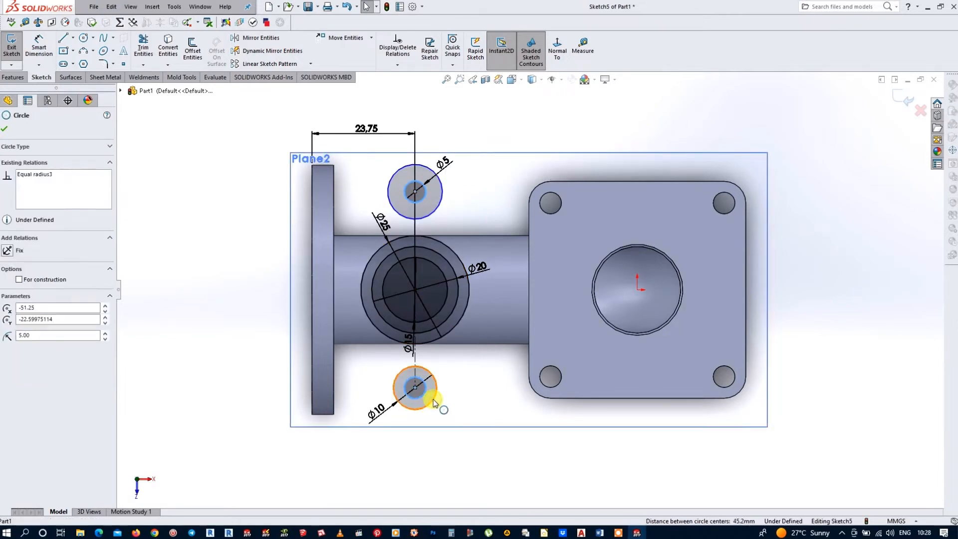
ctrl+click(438, 209)
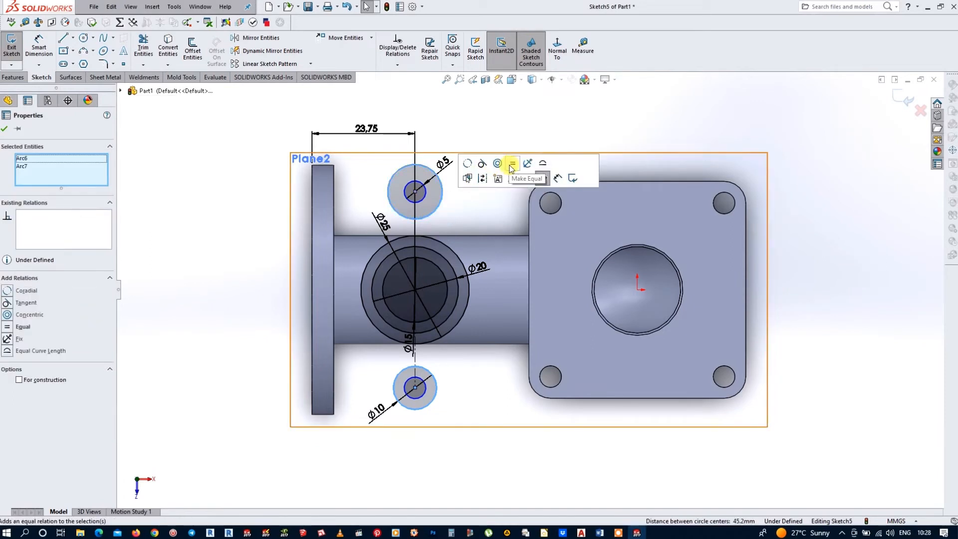
click(442, 482)
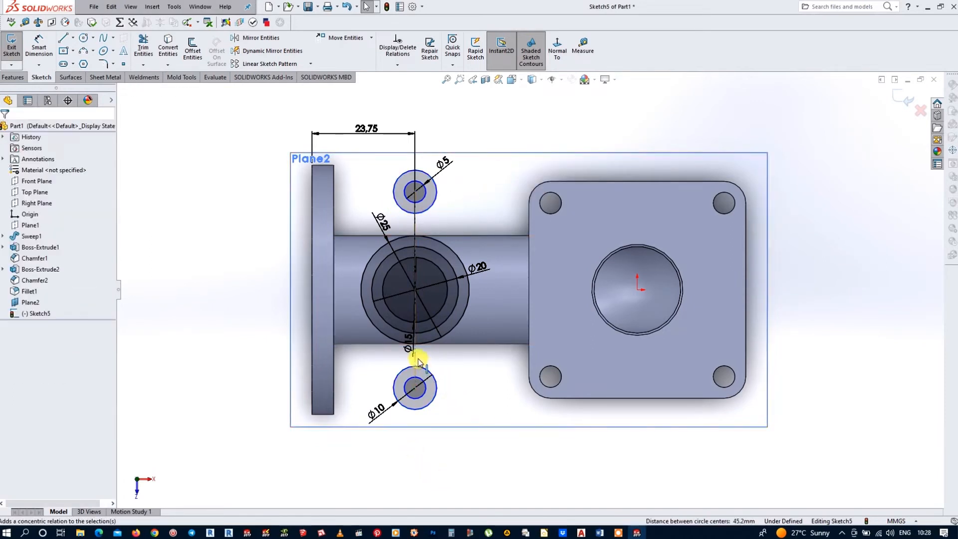
Dimension the vertical construction line to set the two end circles' centre distance to 35 mm.
click(39, 48)
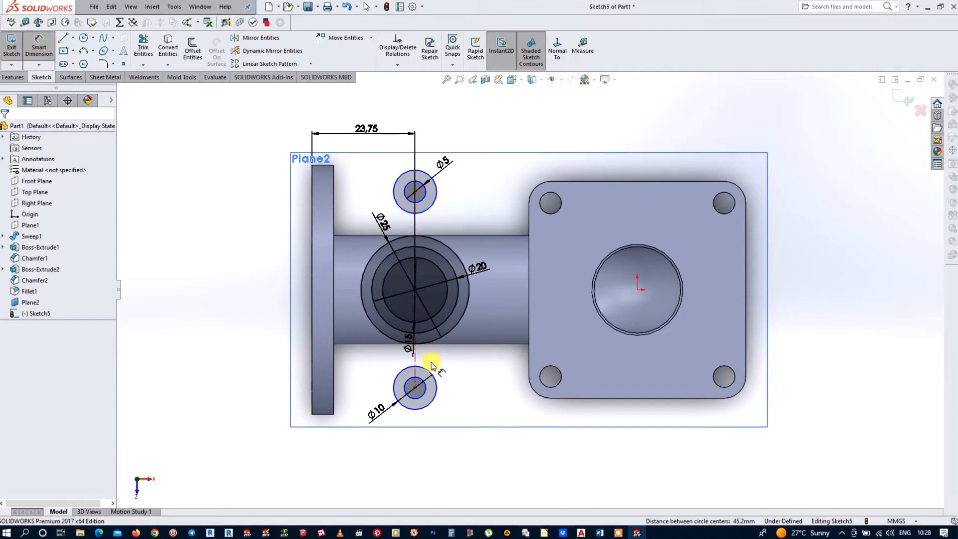
scroll(419, 362, down, 3)
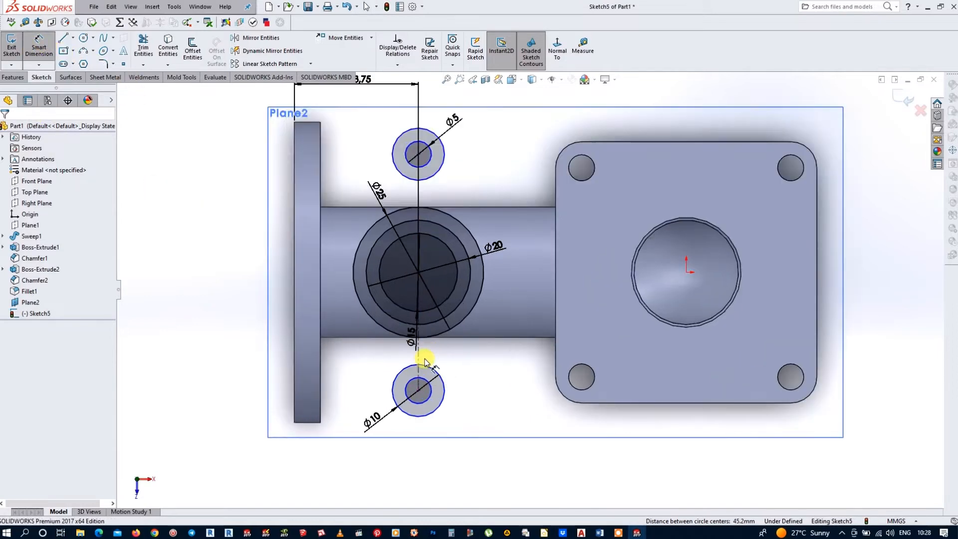
click(427, 343)
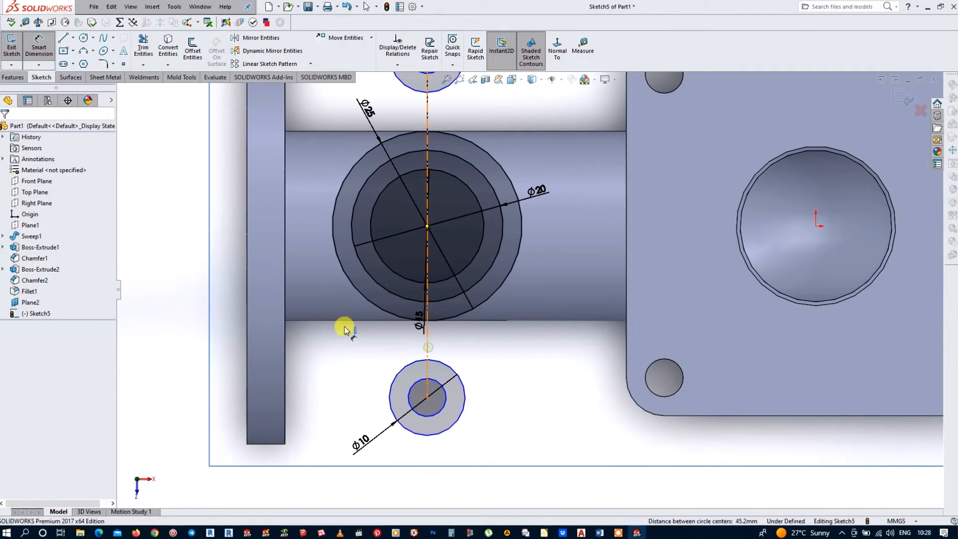
scroll(325, 313, up, 3)
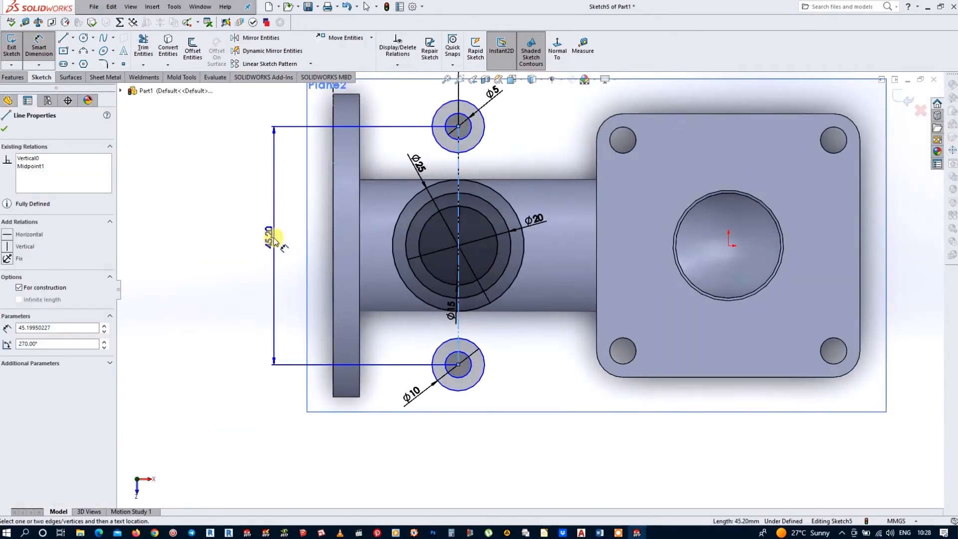
click(274, 238)
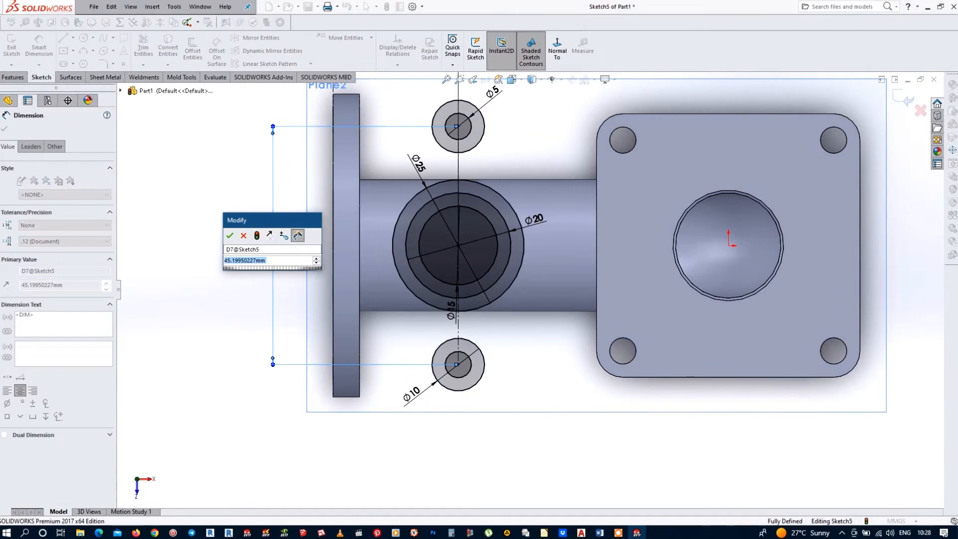
text(35)
key(Return)
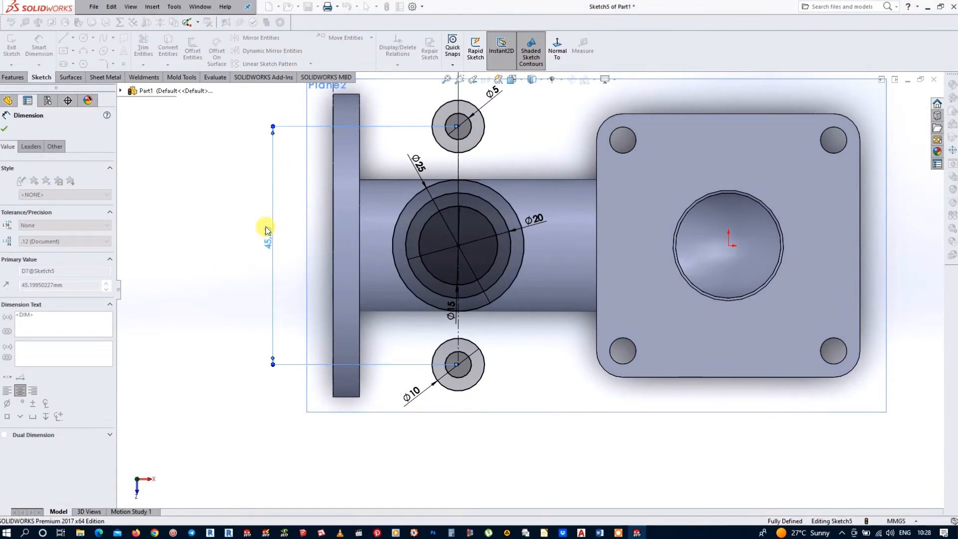
click(456, 240)
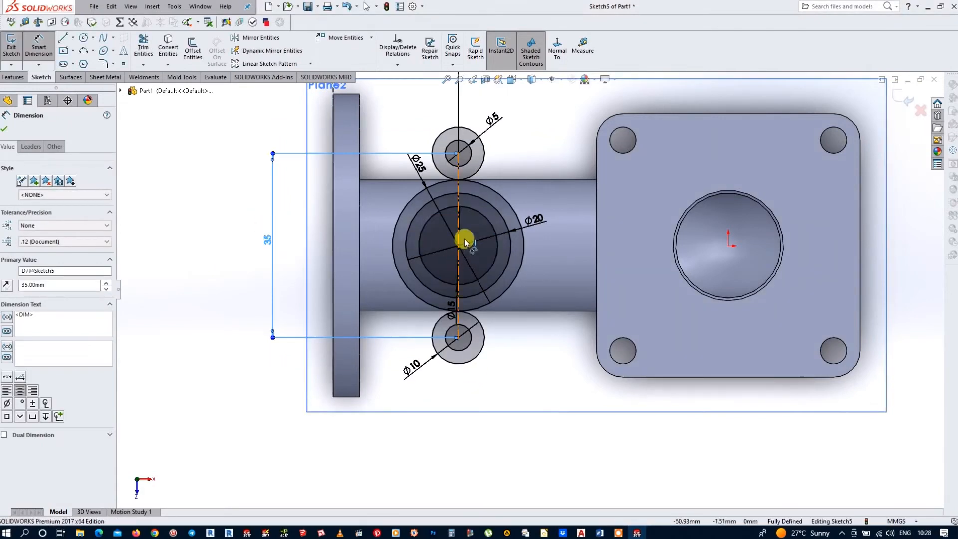
Draw a line on each side from the 25 mm circle to the upper end's outer circle, the left one about 16.6 mm long.
click(63, 40)
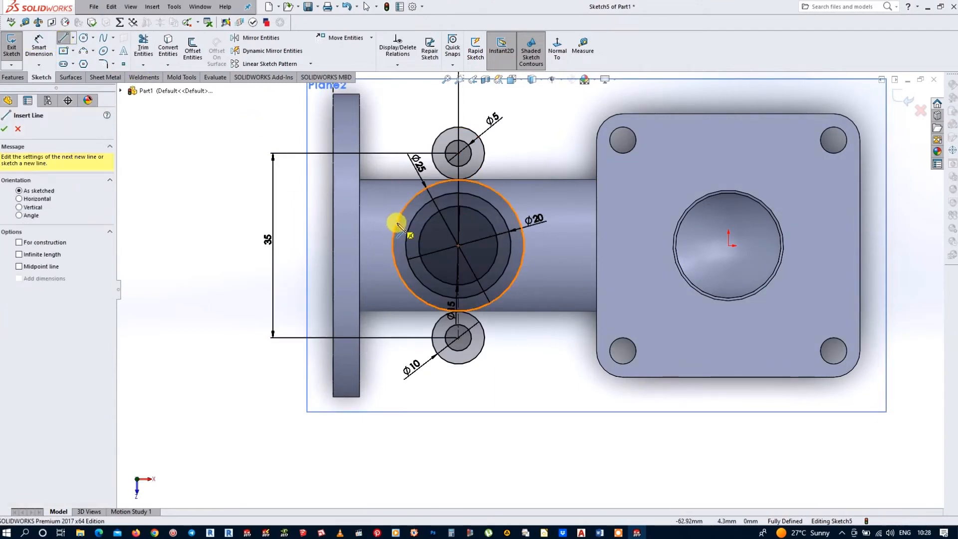
click(398, 223)
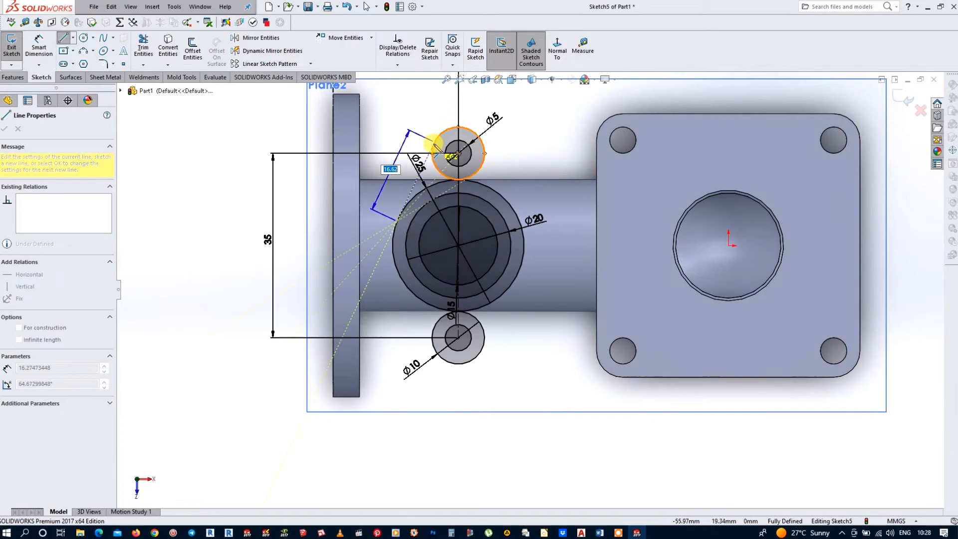
click(435, 144)
key(Escape)
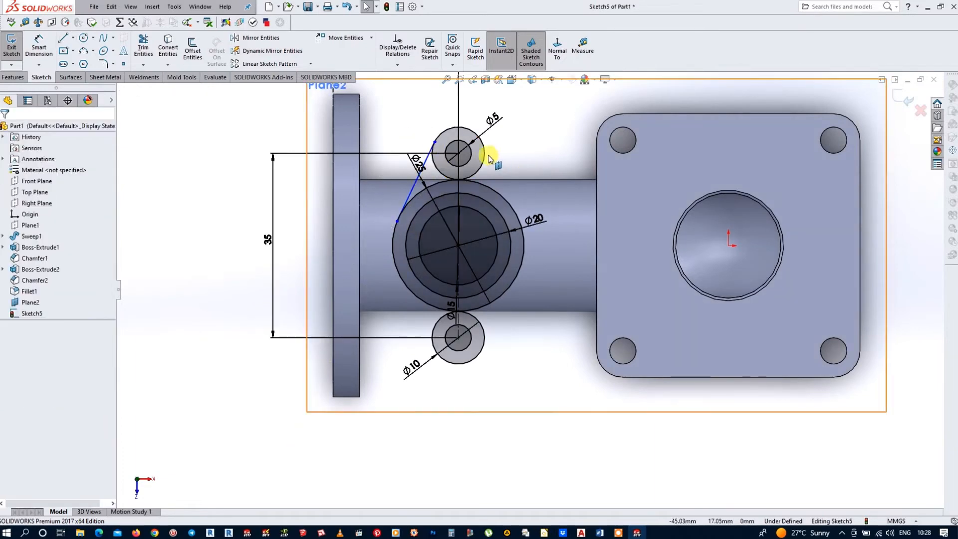
click(62, 40)
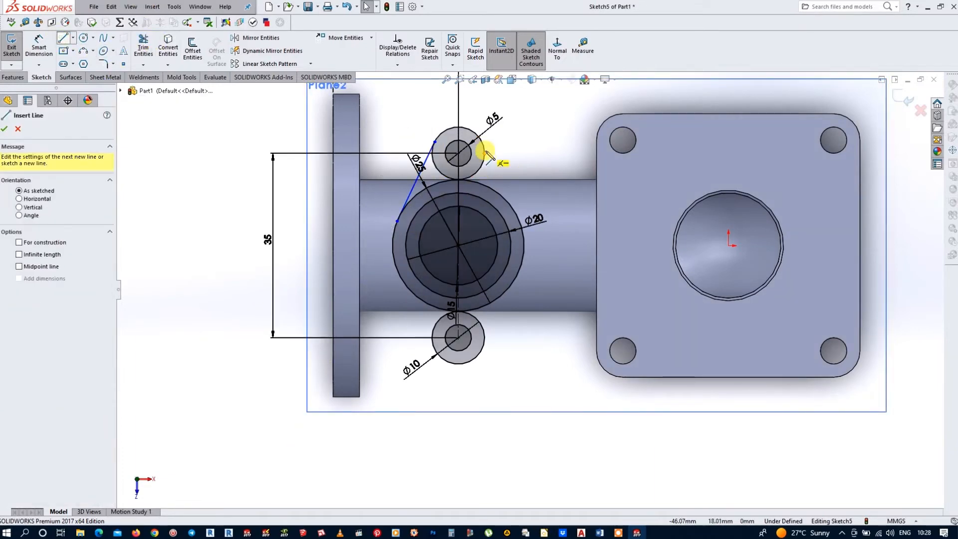
click(484, 149)
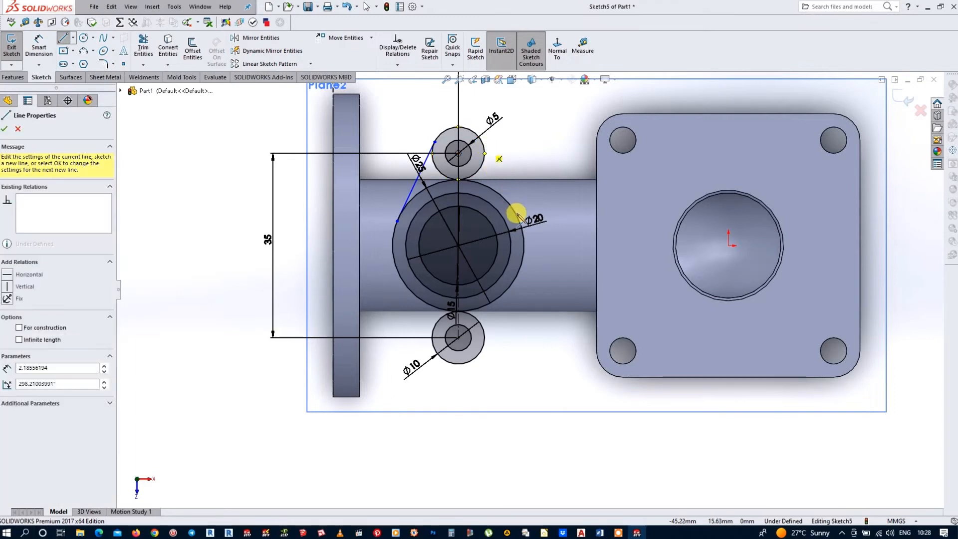
click(518, 217)
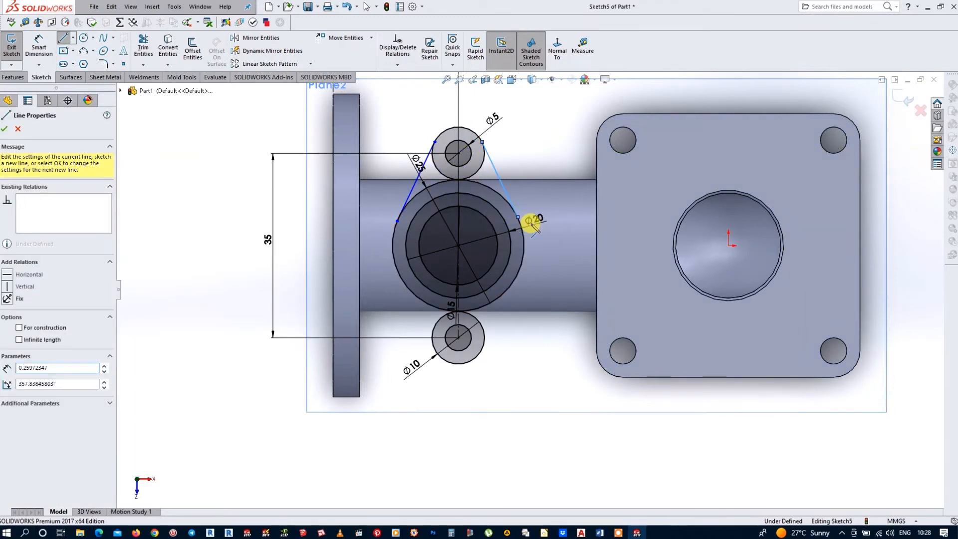
key(Escape)
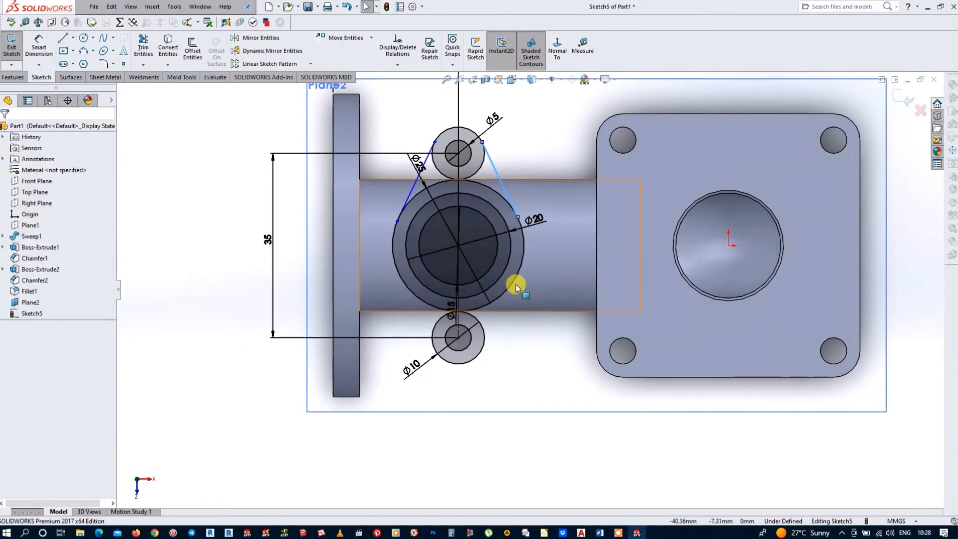
Draw a line on each side from the 25 mm circle to the lower end's outer circle, about 13.5 mm long on the right and 17.5 mm on the left.
key(l)
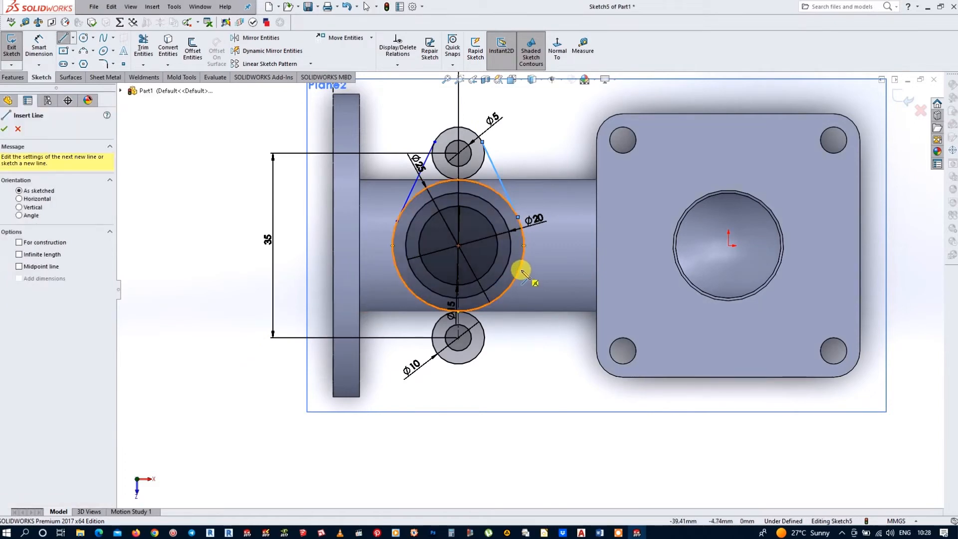
click(515, 281)
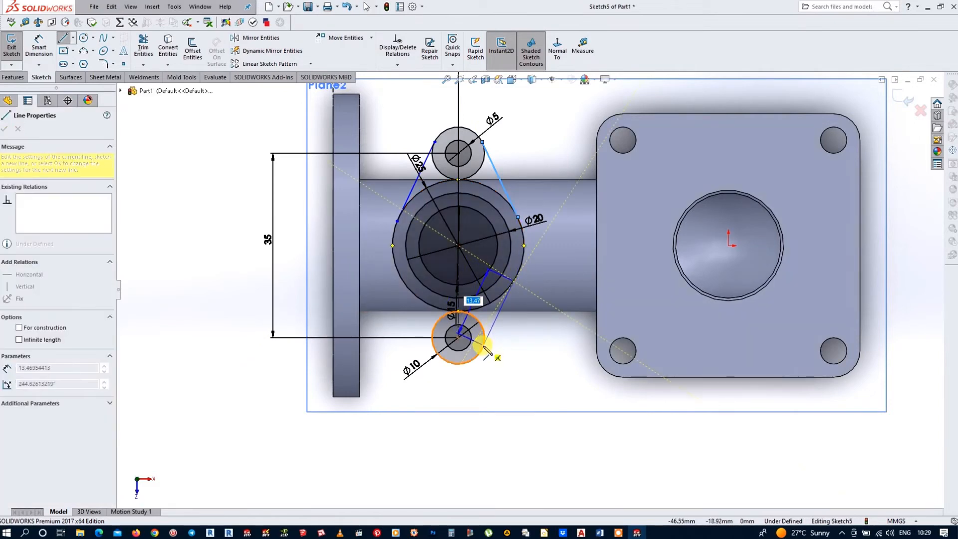
click(485, 339)
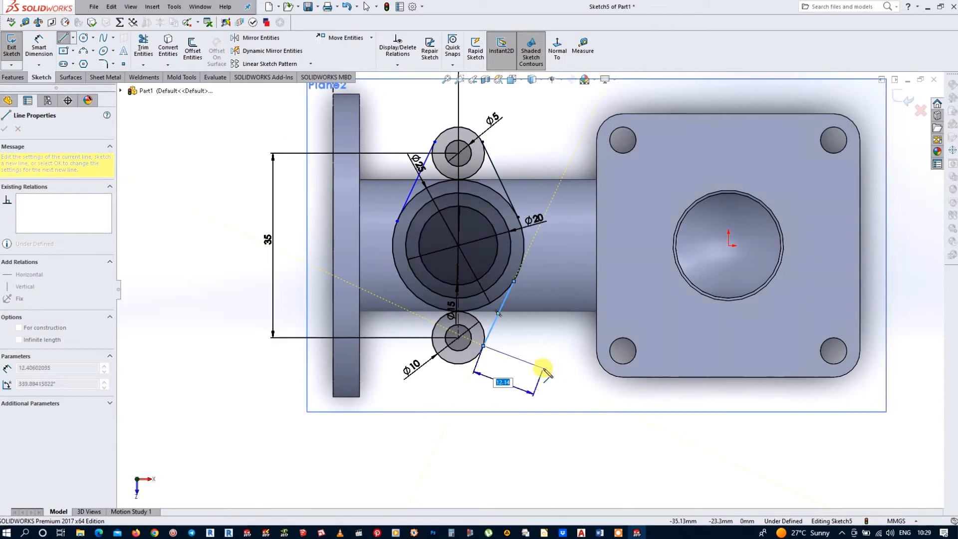
key(Escape)
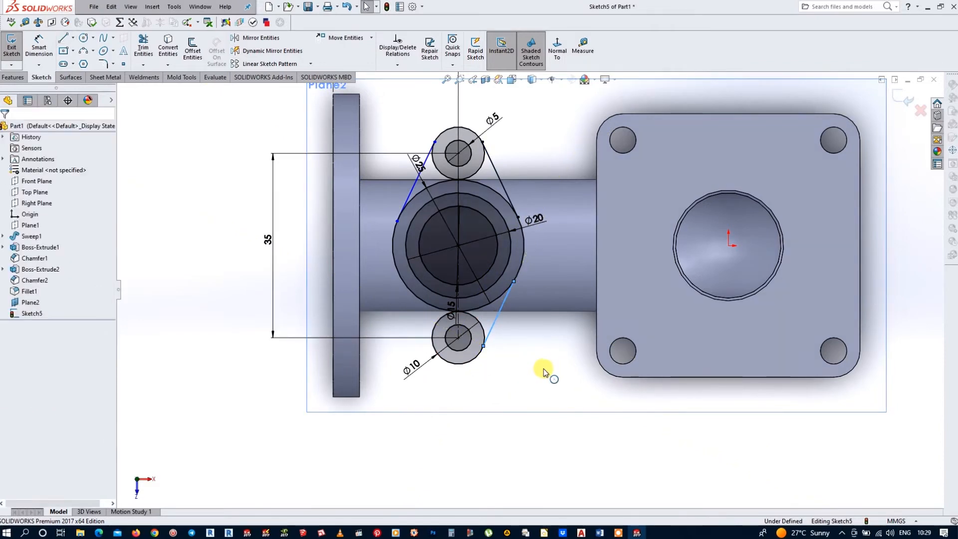
key(l)
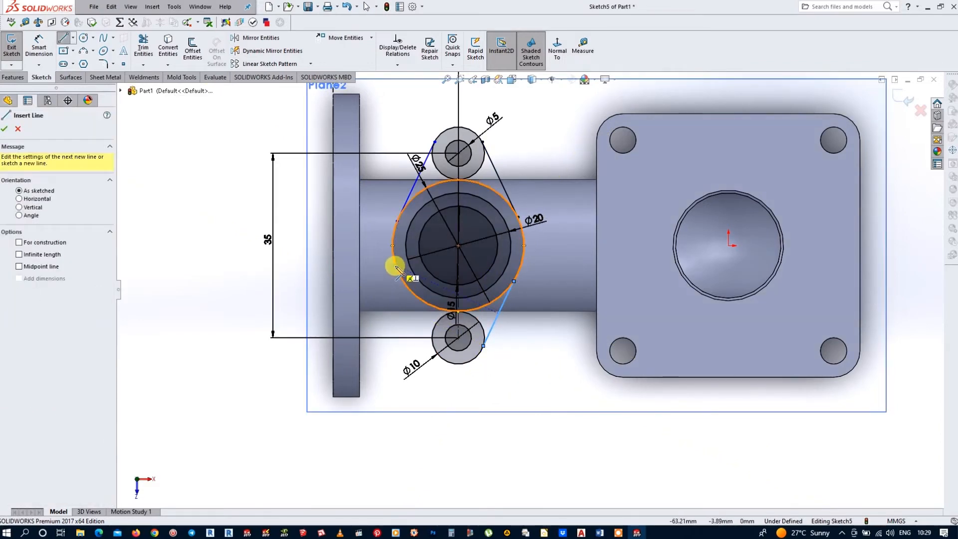
click(397, 268)
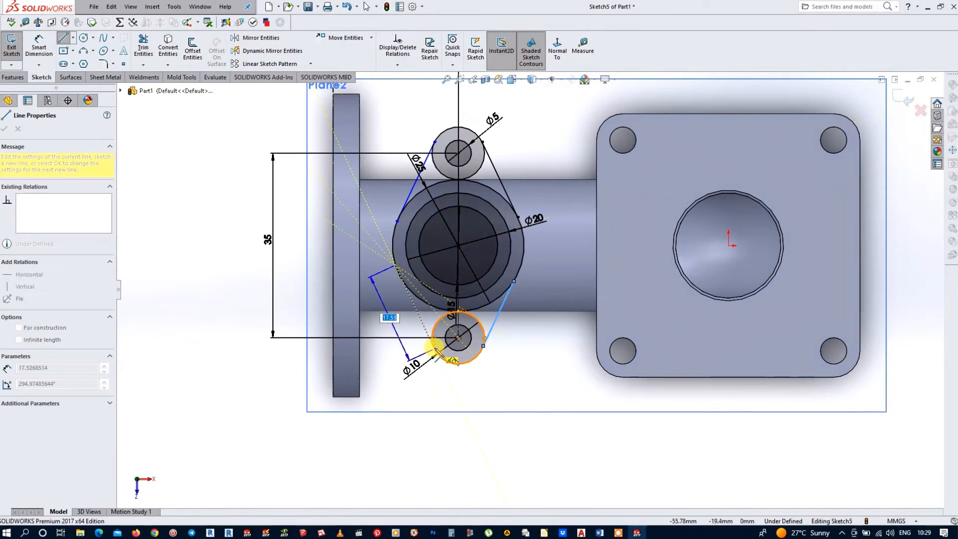
click(435, 349)
key(Escape)
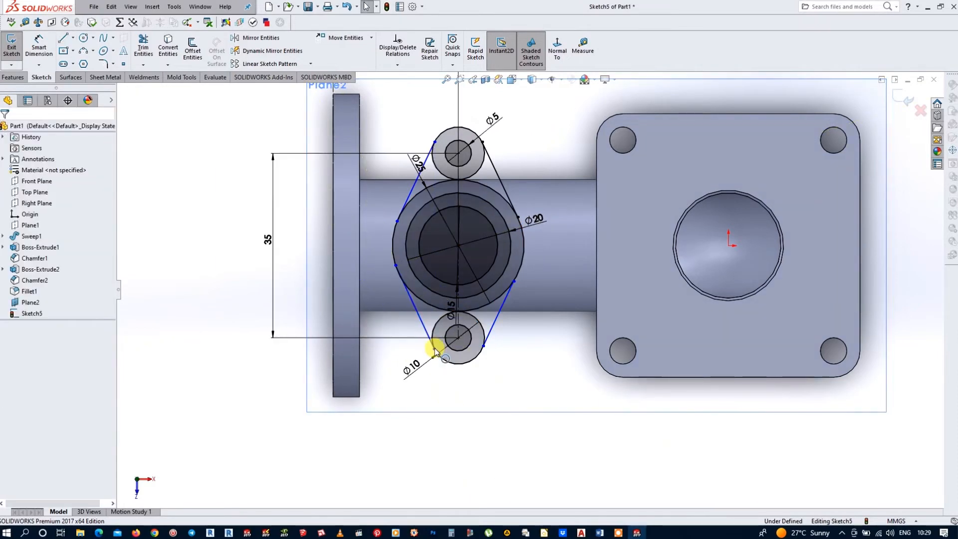
Make the lower-left line tangent to both the lower end's outer circle and the 25 mm circle.
scroll(487, 362, down, 3)
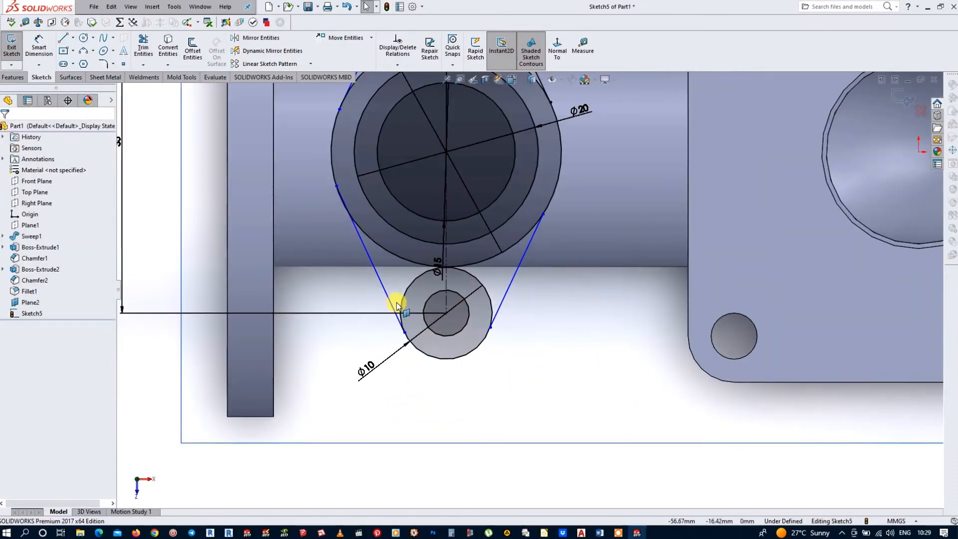
click(392, 303)
ctrl+click(414, 294)
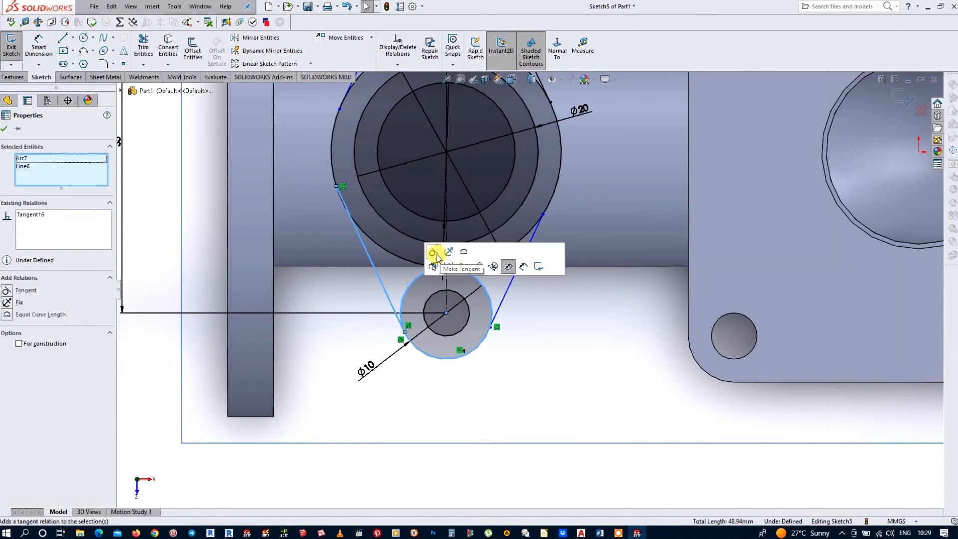
click(333, 157)
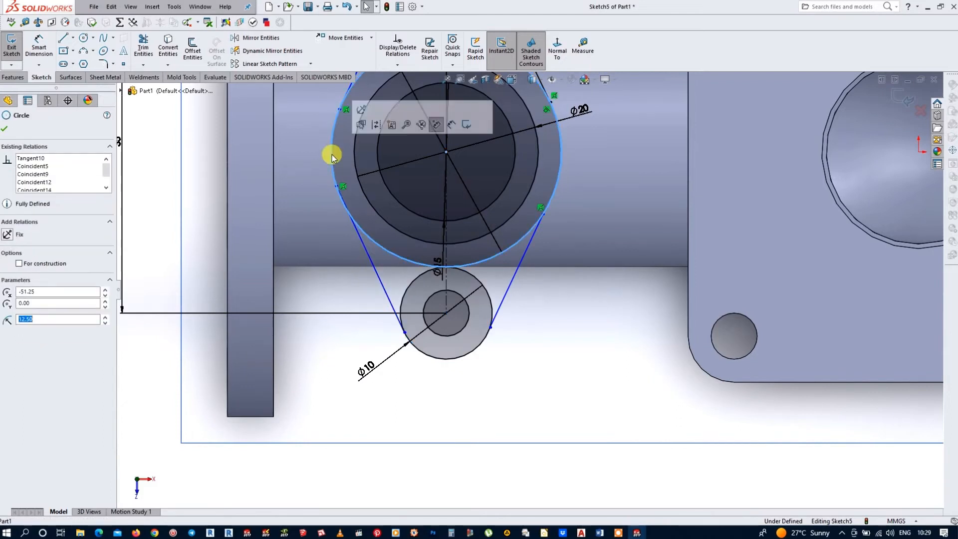
click(367, 257)
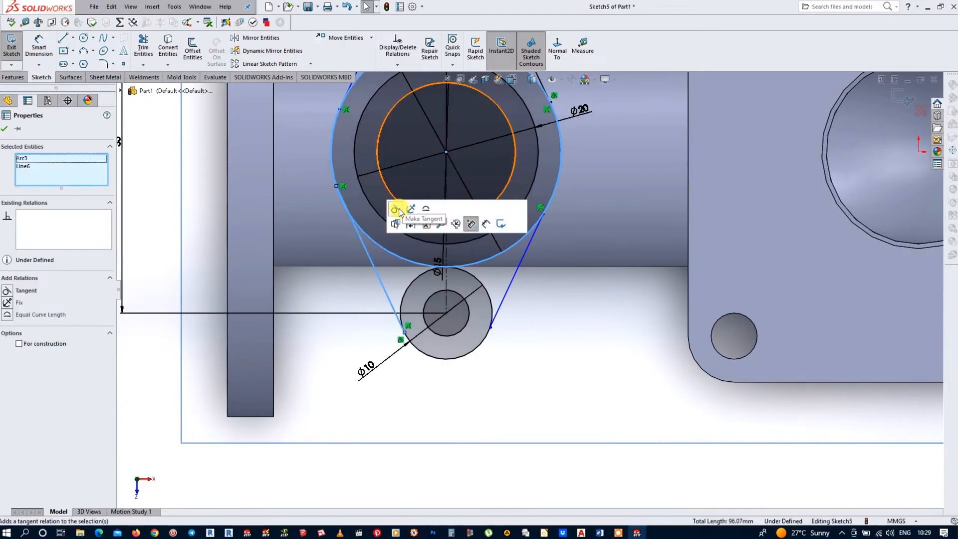
Make the lower-right line tangent to the 25 mm circle.
click(555, 192)
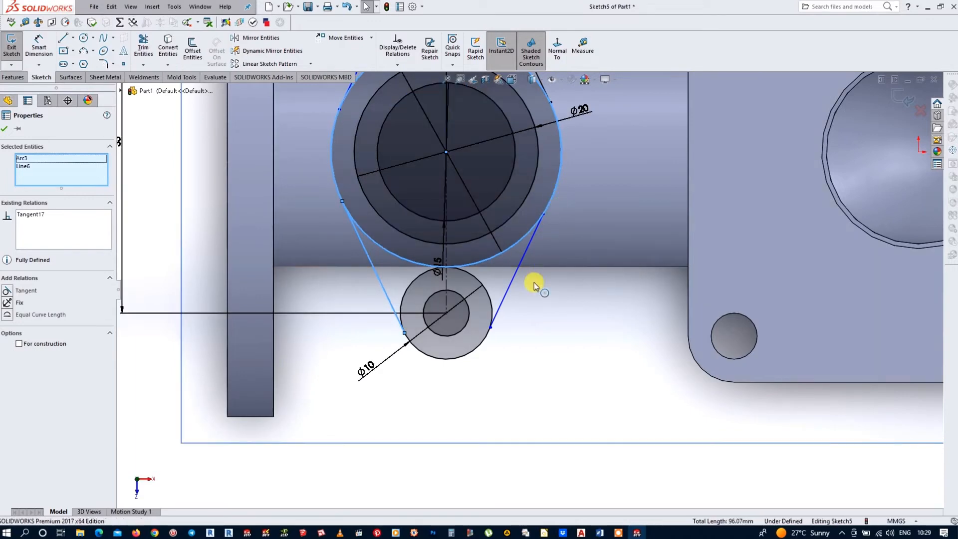
ctrl+click(511, 280)
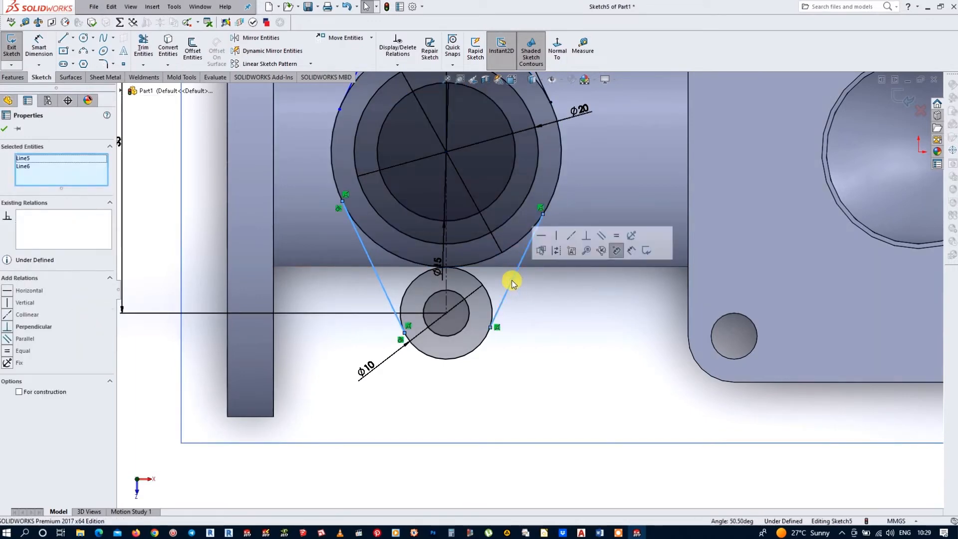
click(513, 248)
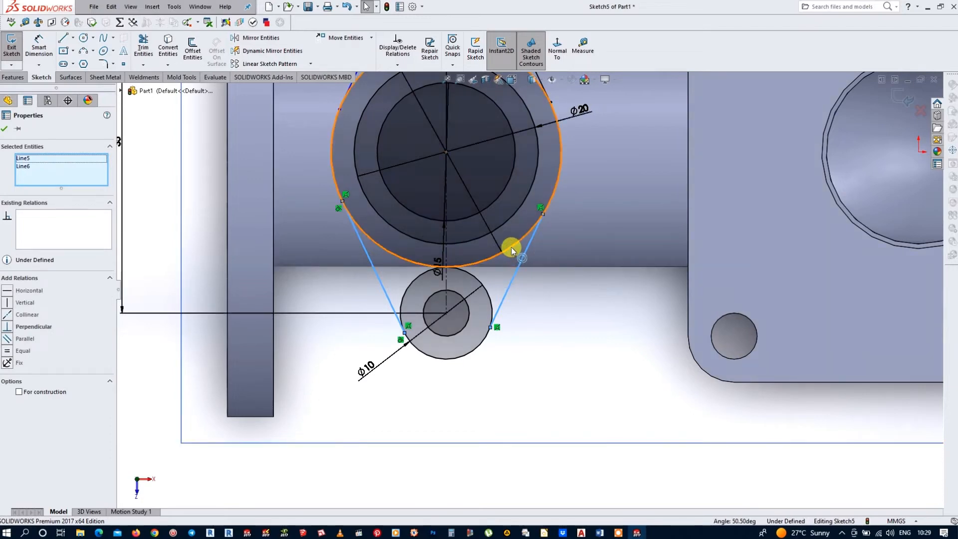
ctrl+click(381, 287)
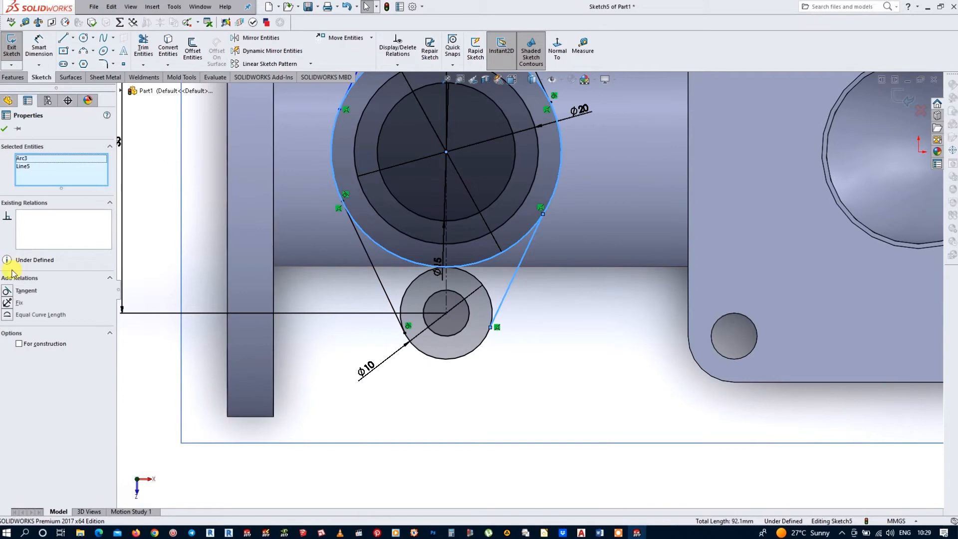
click(7, 295)
click(577, 357)
key(f)
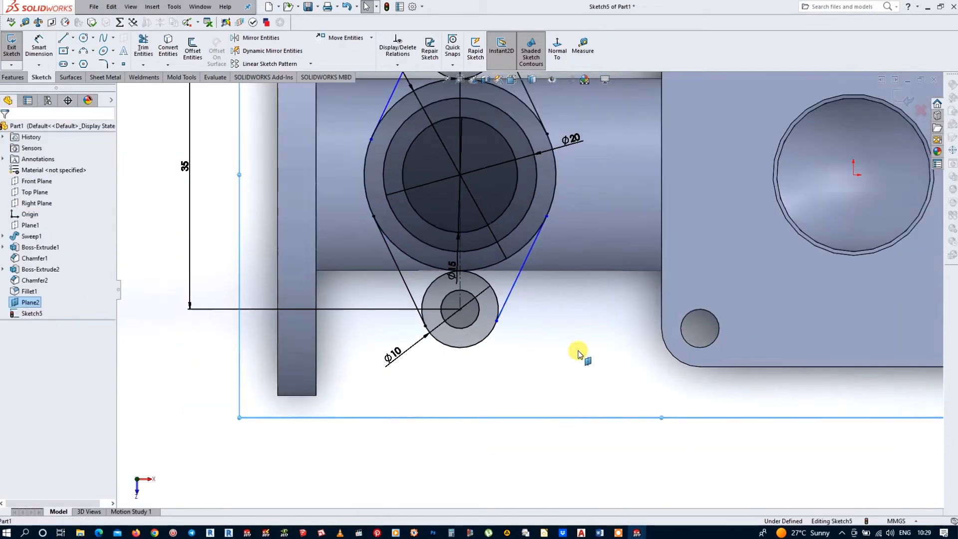
Make the lower-right line tangent to the lower end's outer circle.
scroll(558, 336, down, 2)
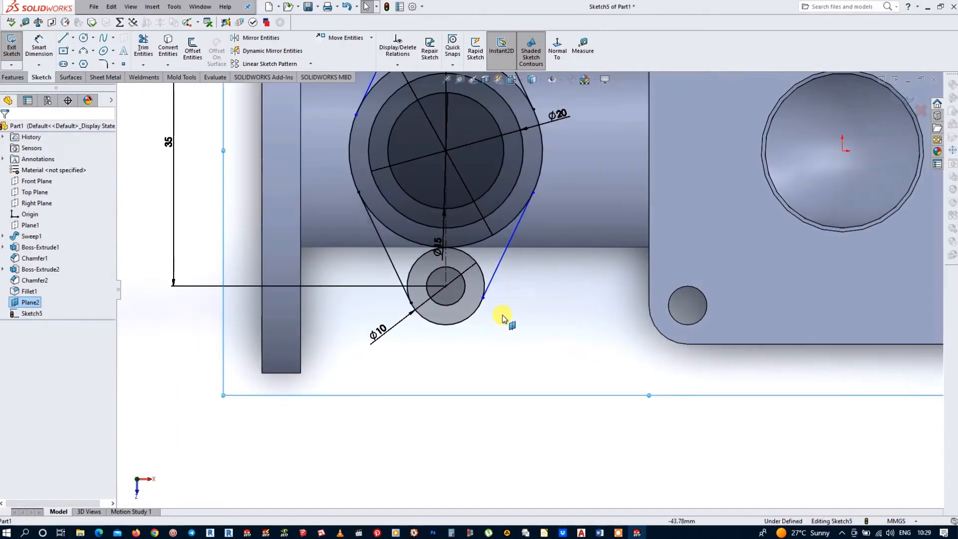
click(497, 267)
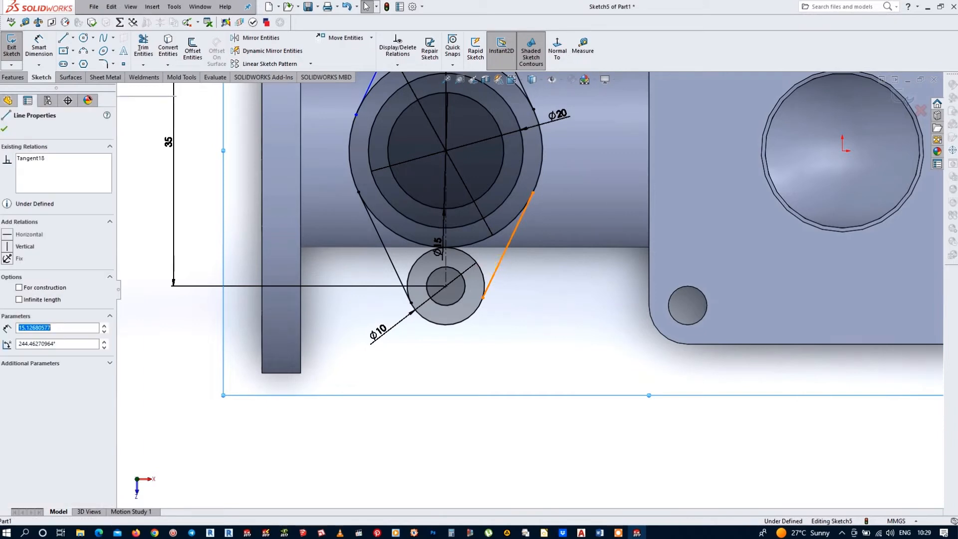
click(481, 274)
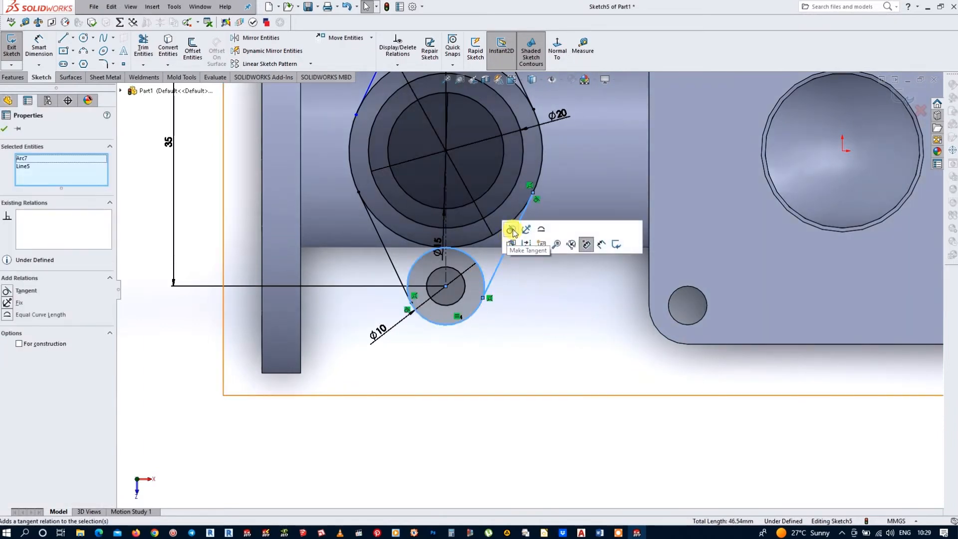
click(514, 230)
click(550, 325)
scroll(550, 325, up, 2)
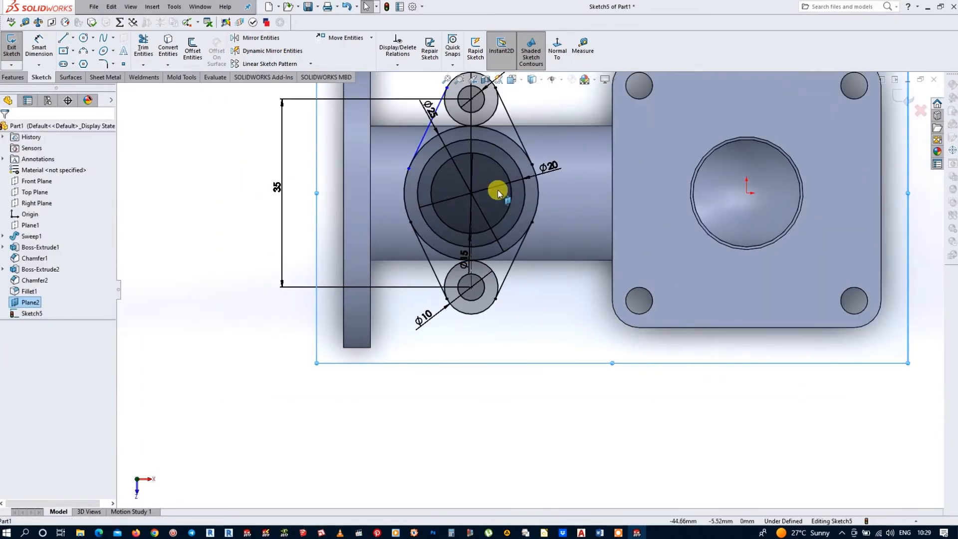
Make the upper-left line tangent to the 25 mm circle and finish the flange sketch.
click(423, 139)
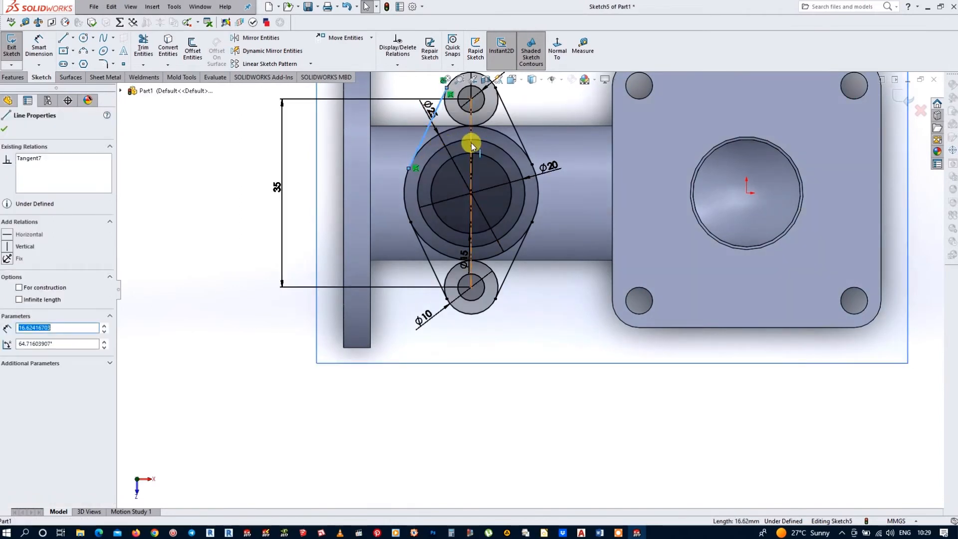
click(435, 142)
ctrl+click(431, 136)
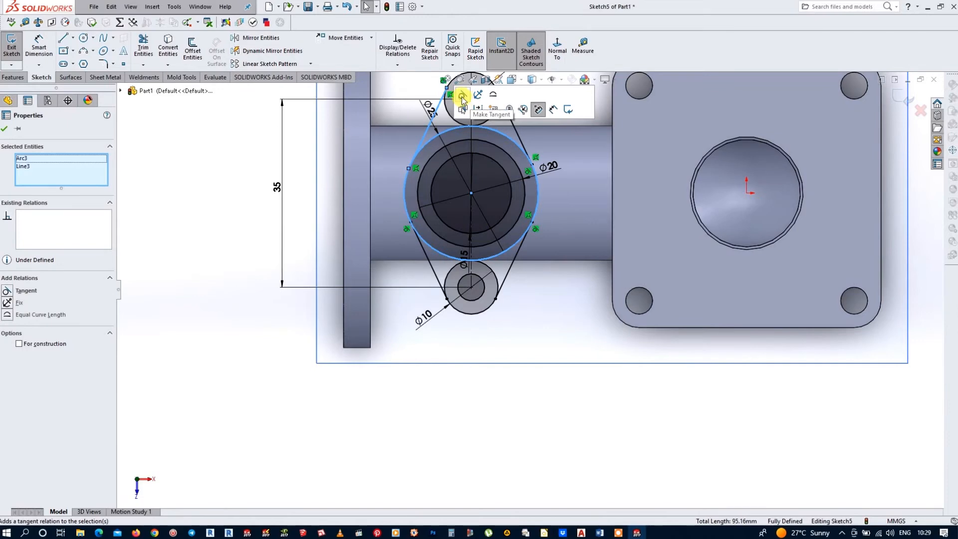
click(582, 377)
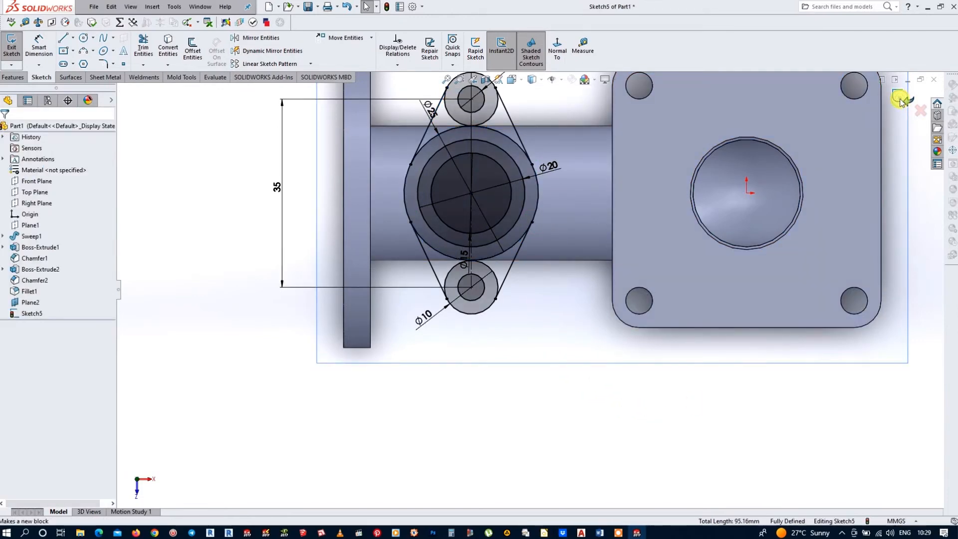
click(901, 101)
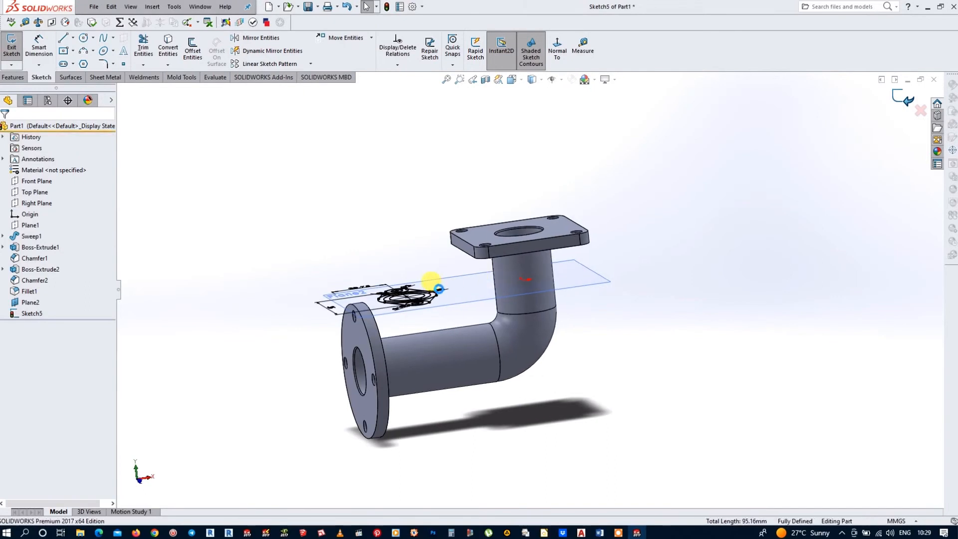
Start a boss extrusion of the flange sketch with all regions inside the tangent outline, except the 15 mm centre circle and the two small holes.
scroll(407, 299, up, 8)
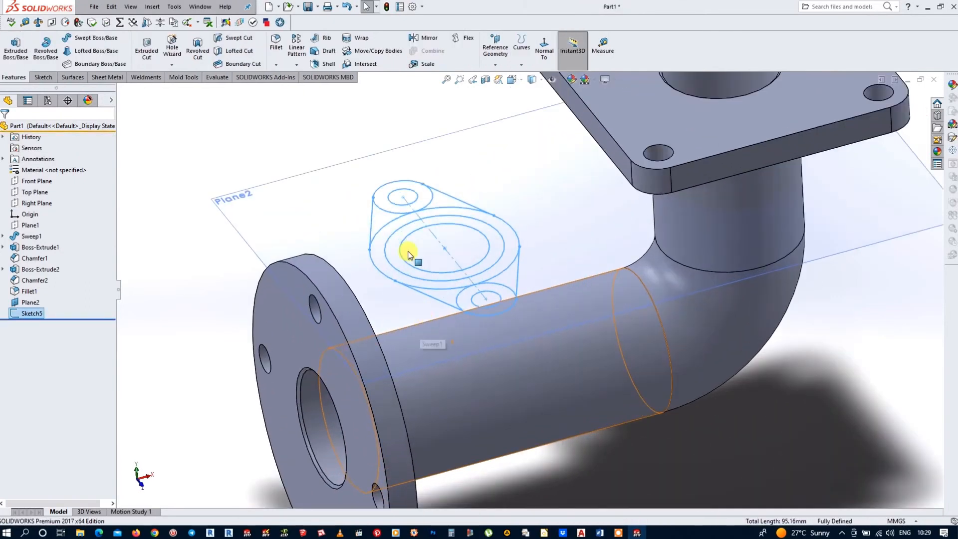
click(16, 47)
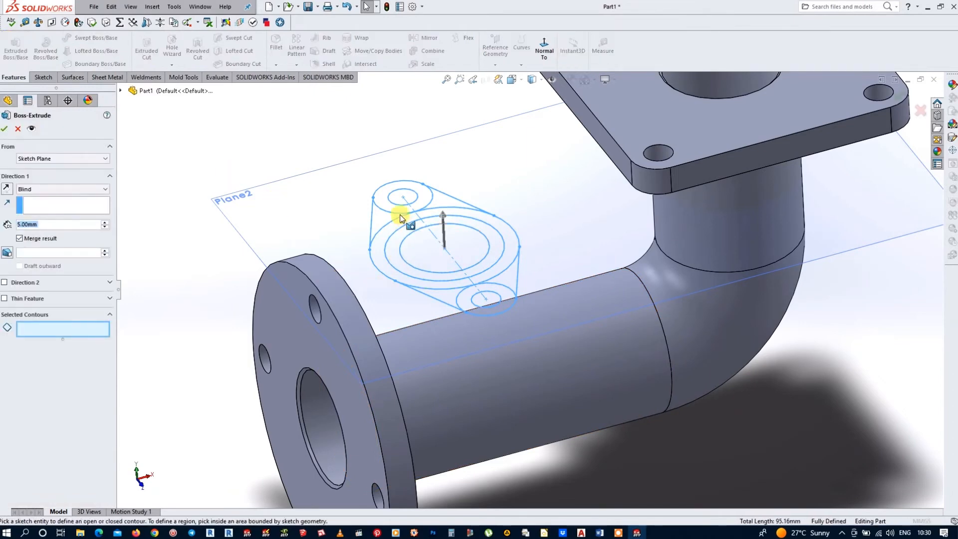
click(384, 200)
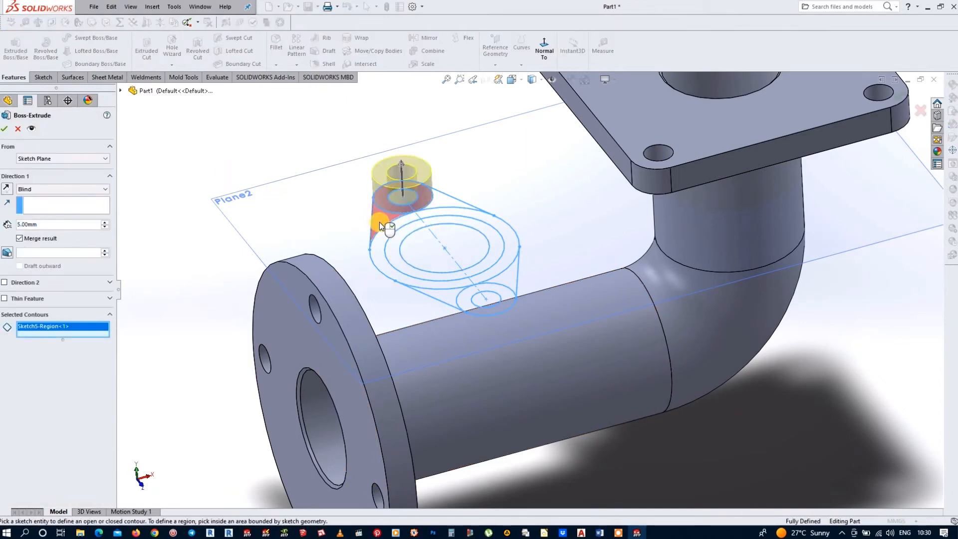
click(379, 223)
click(440, 200)
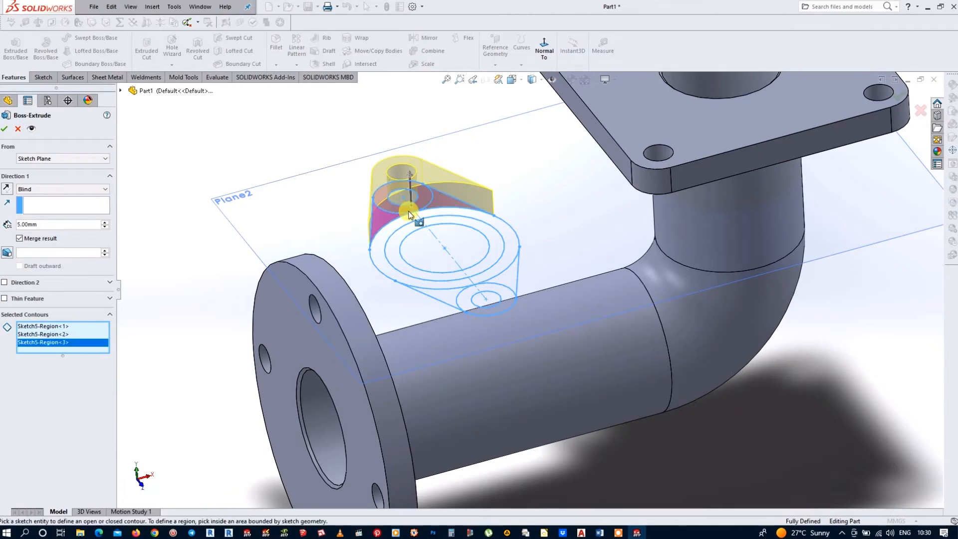
click(391, 227)
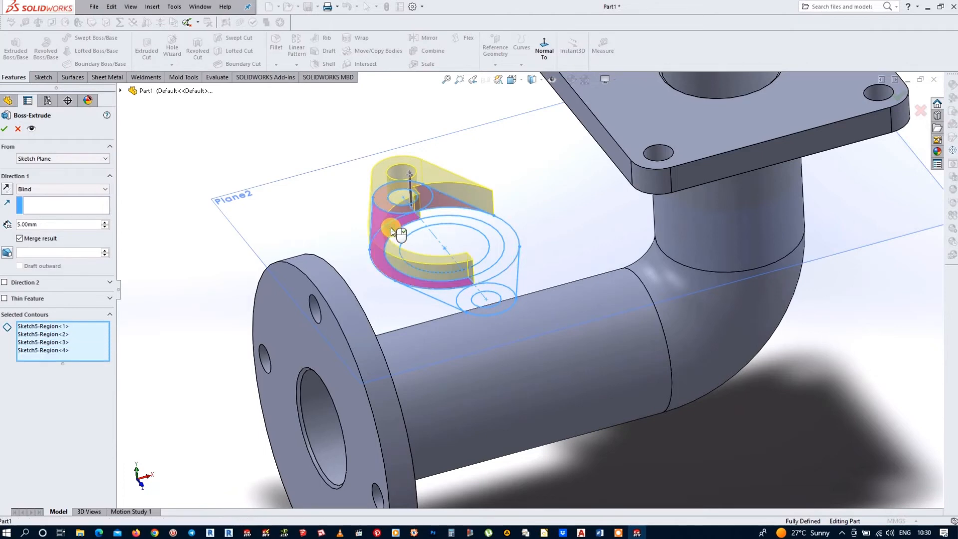
click(442, 210)
click(455, 220)
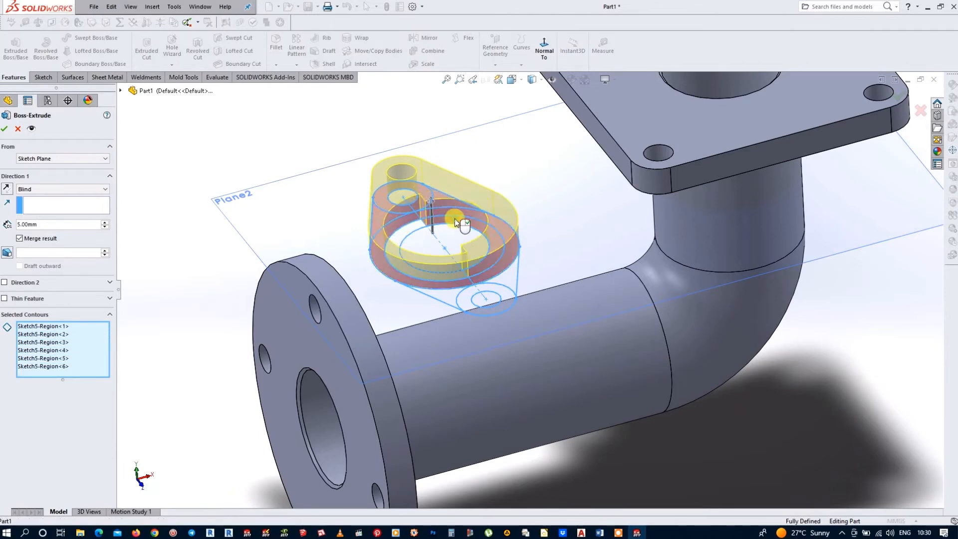
click(404, 235)
click(448, 295)
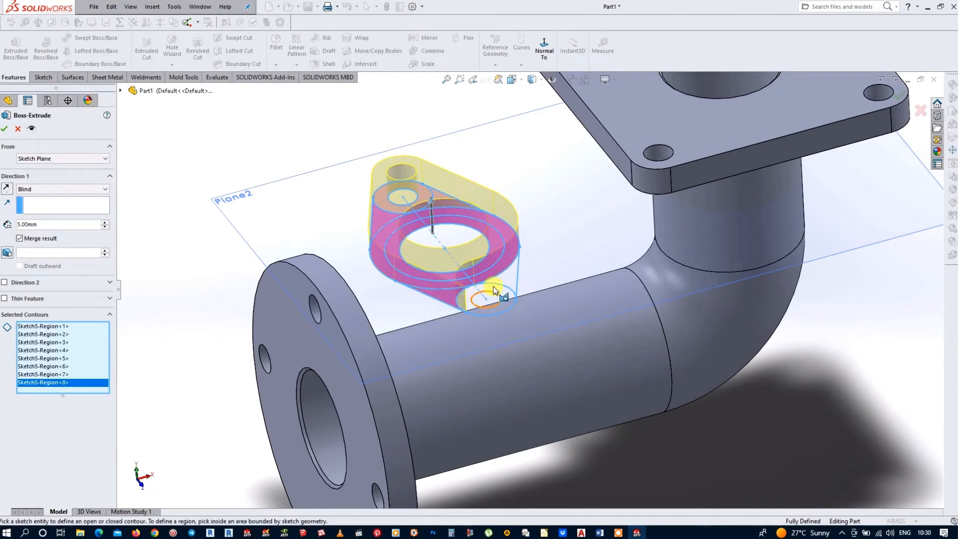
click(509, 278)
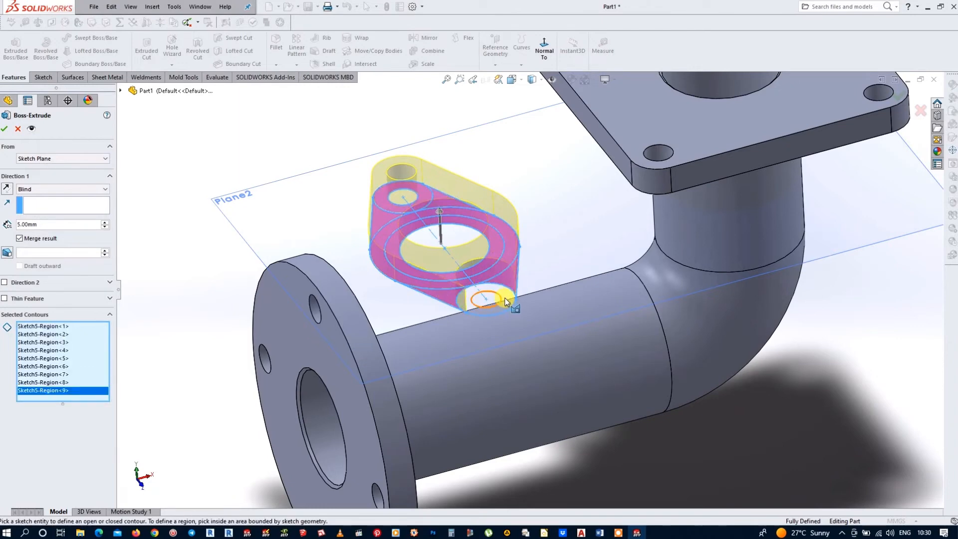
click(507, 298)
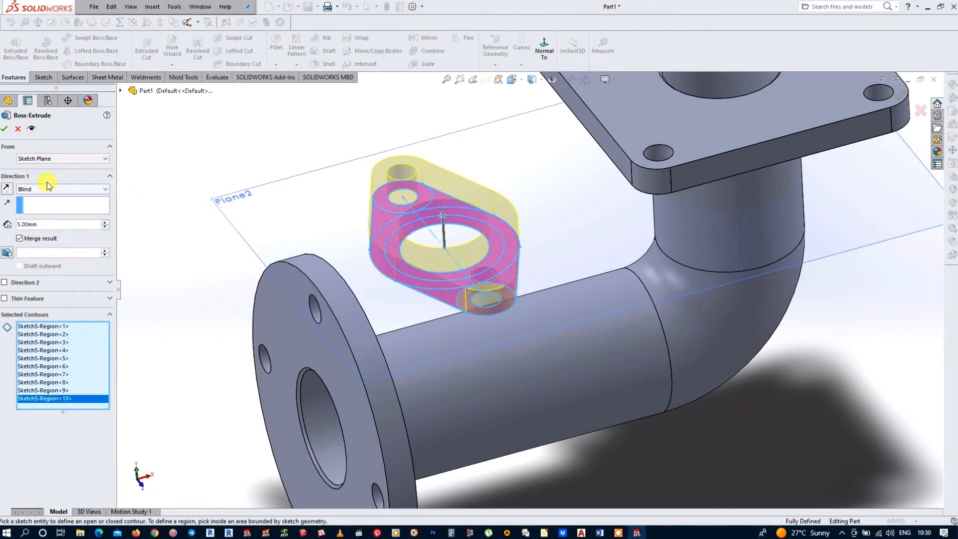
Reverse the flange extrusion towards the pipe, set its depth to 3.73 mm and create it.
click(8, 187)
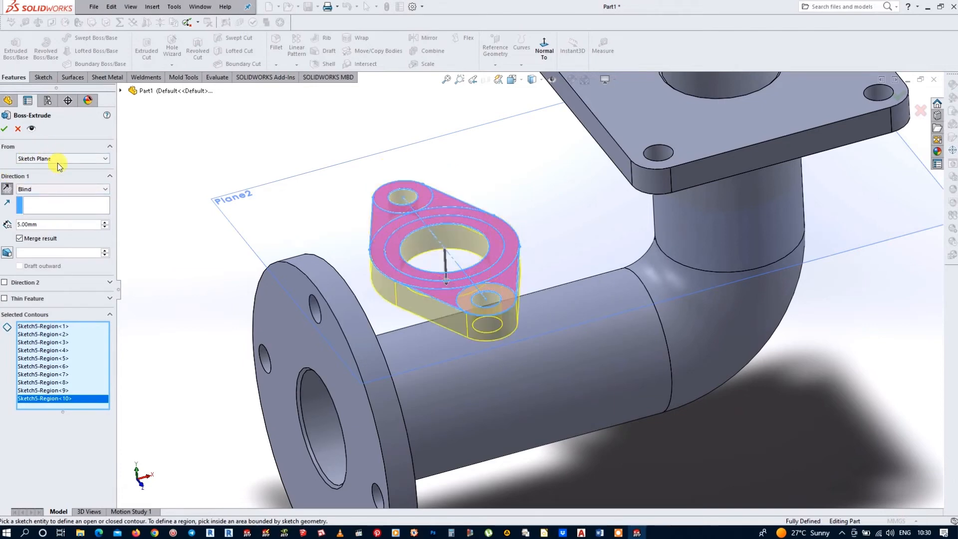
drag(50, 226, 2, 202)
text(3.73)
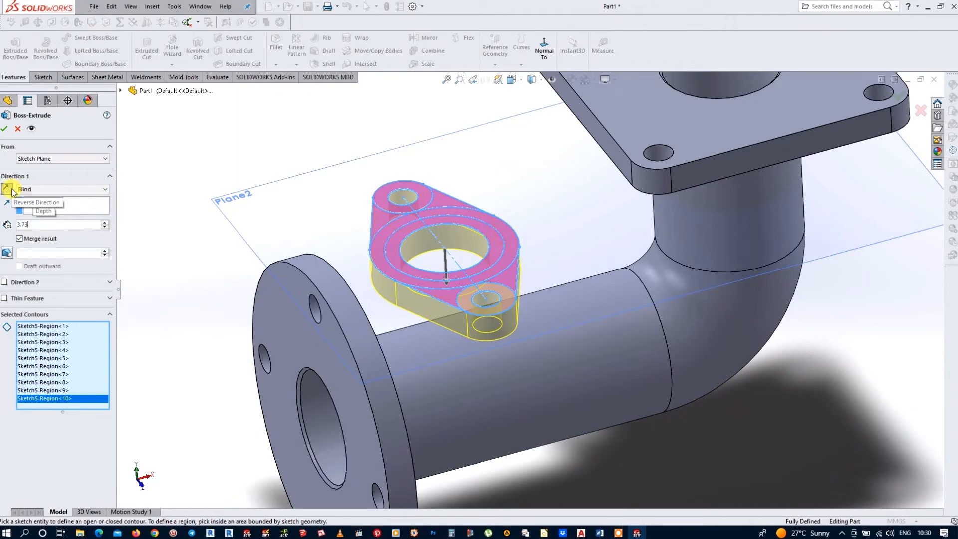
key(Return)
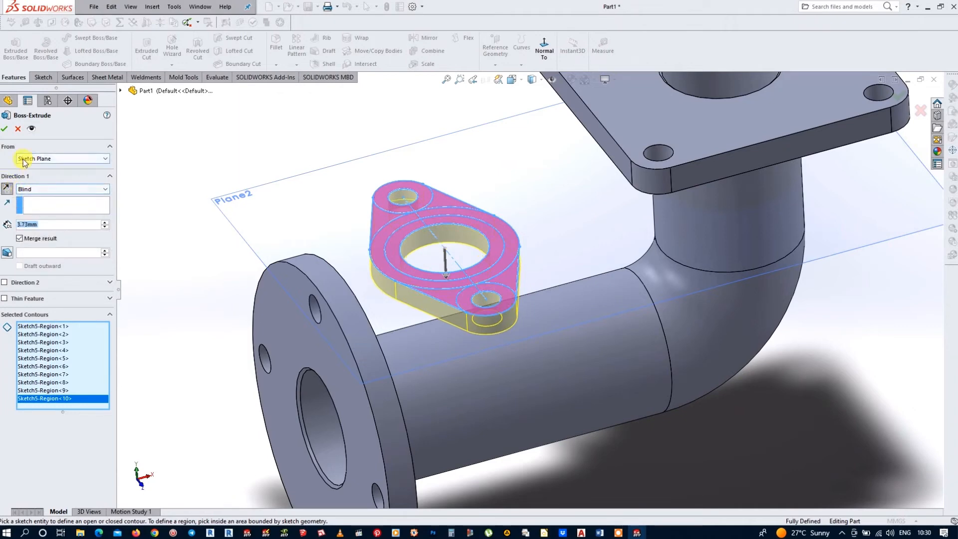
click(5, 129)
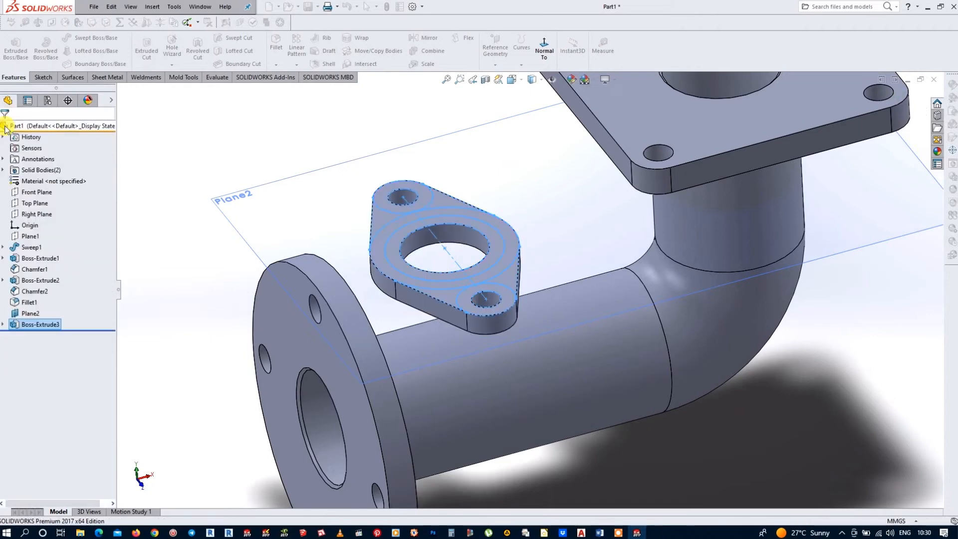
click(366, 224)
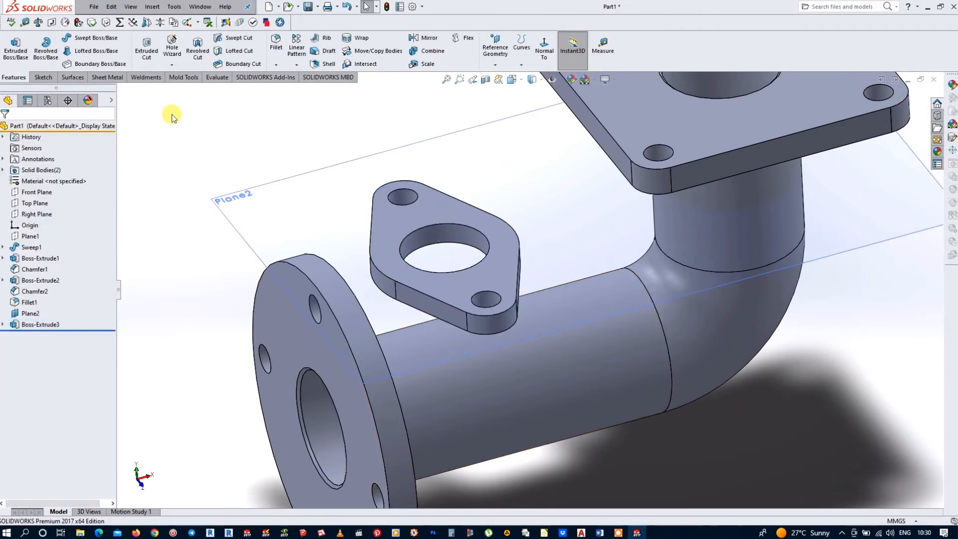
Extrude the ring between the flange sketch's 15 mm and 20 mm circles down to the pipe's outer surface, using Up To Surface.
click(12, 49)
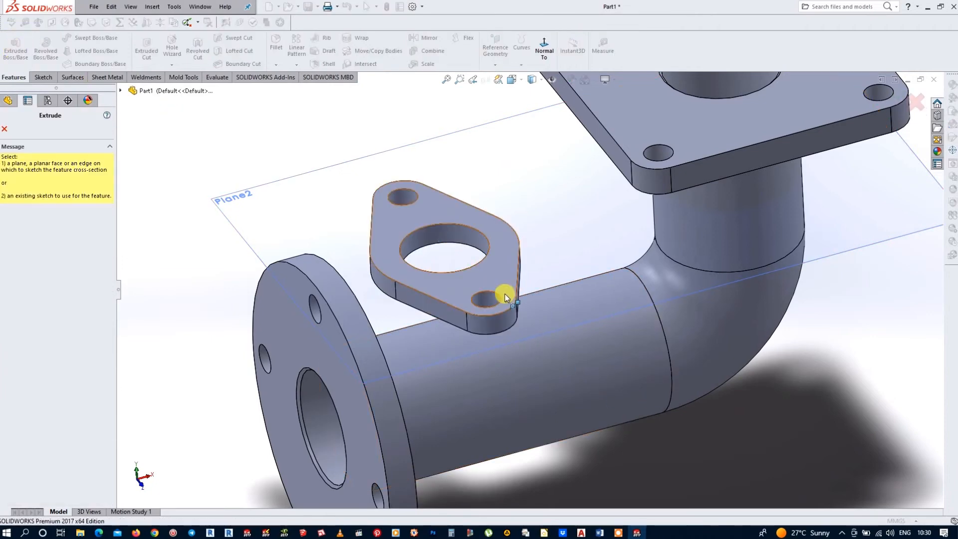
click(122, 92)
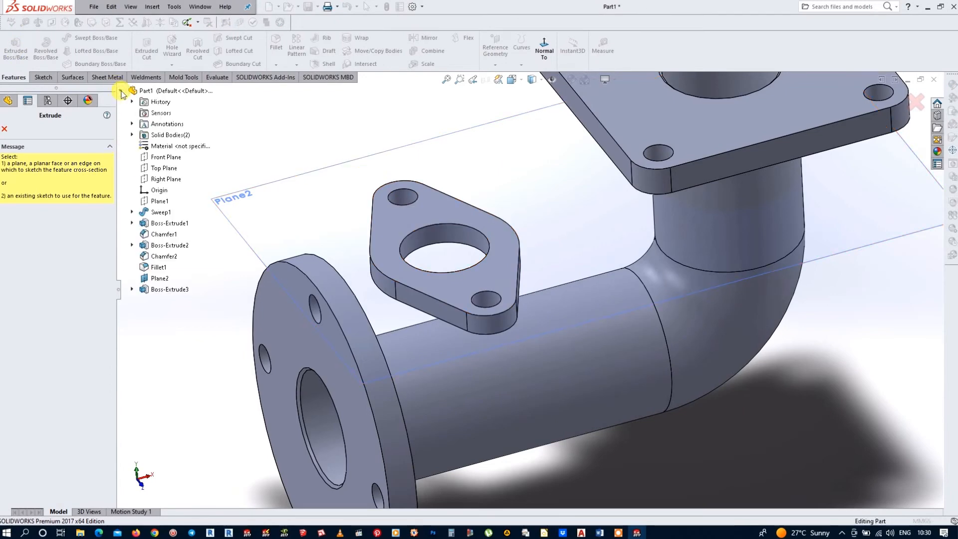
click(132, 290)
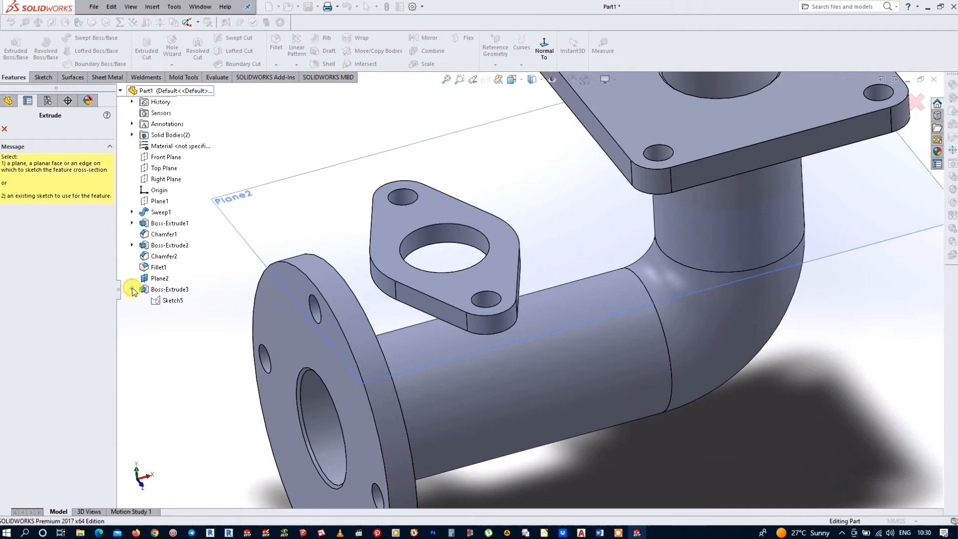
click(169, 301)
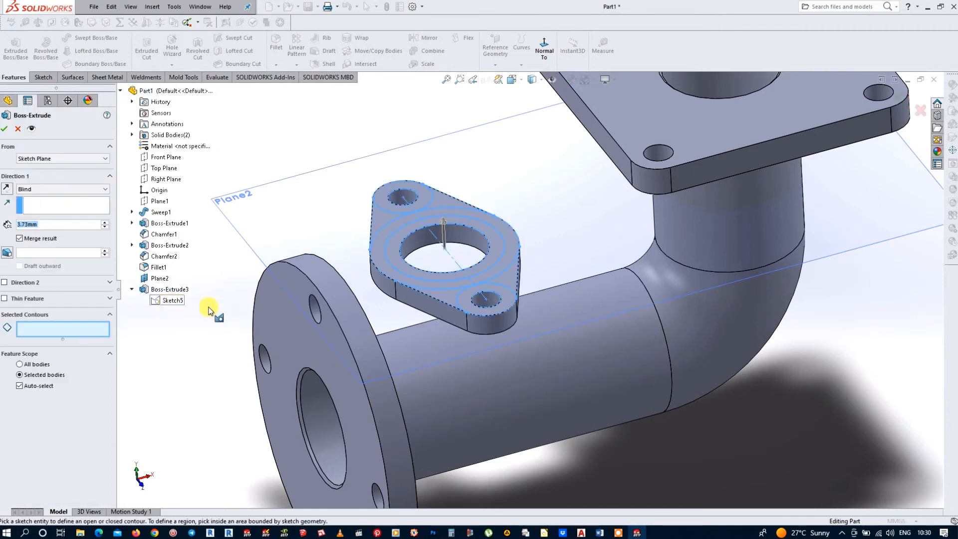
click(482, 266)
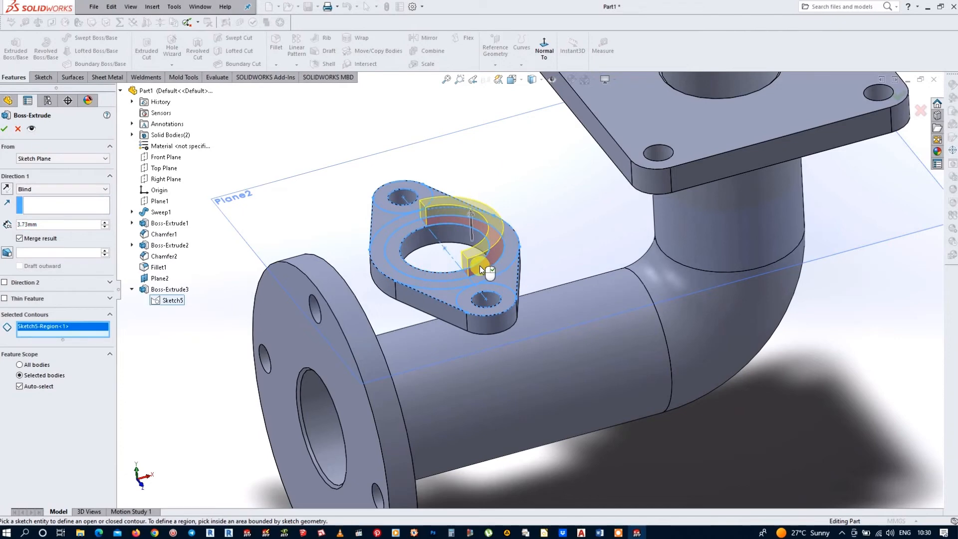
click(427, 275)
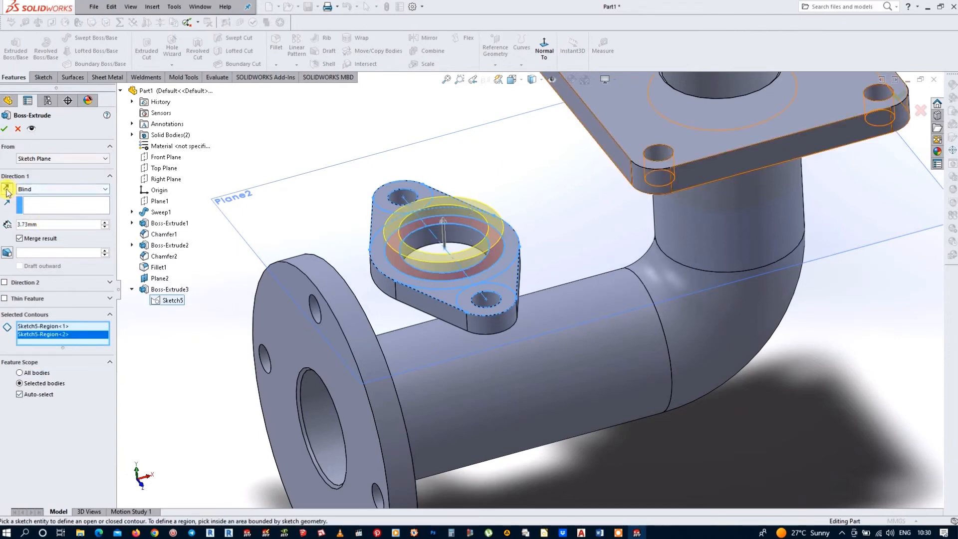
click(7, 190)
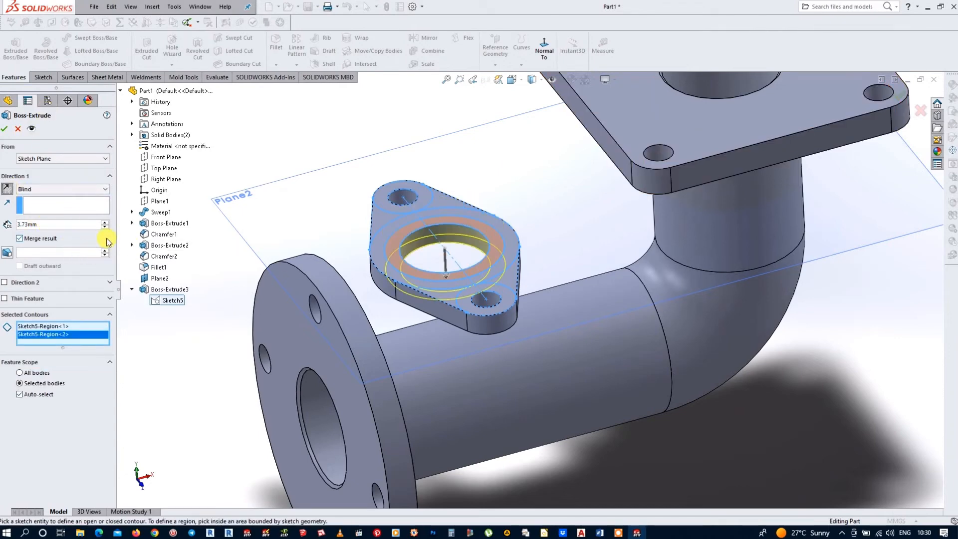
click(106, 190)
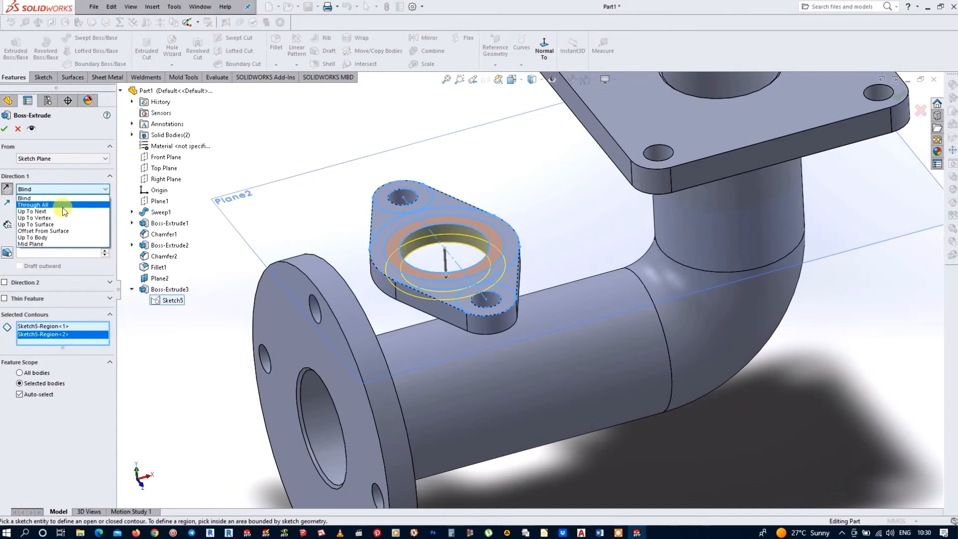
click(53, 225)
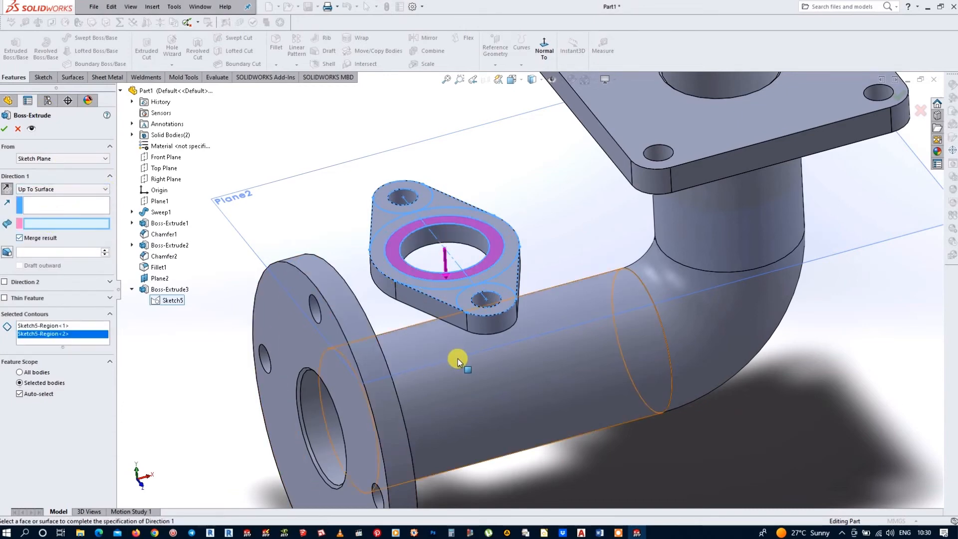
click(472, 378)
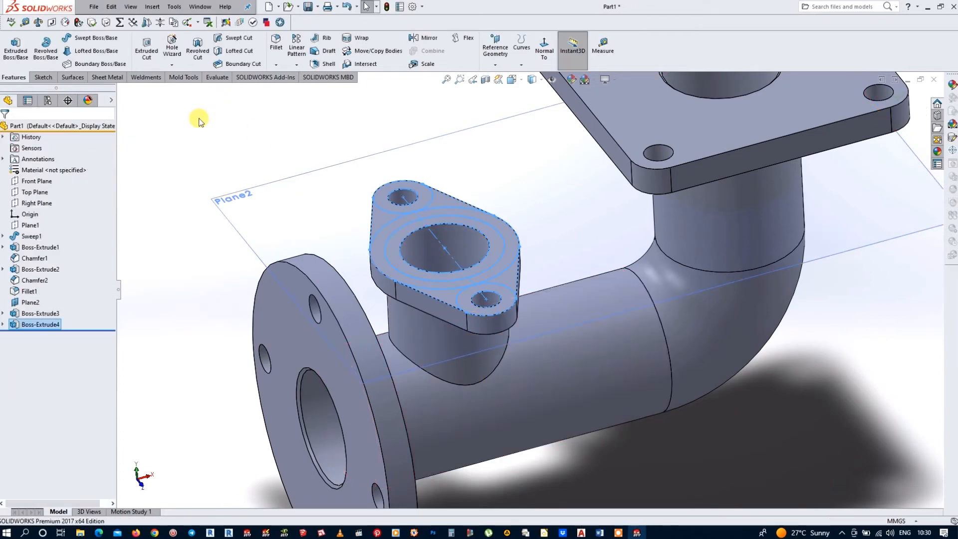
Cut the flange sketch's 15 mm centre circle through the branch down to the pipe's inner surface, using Up To Surface.
click(146, 46)
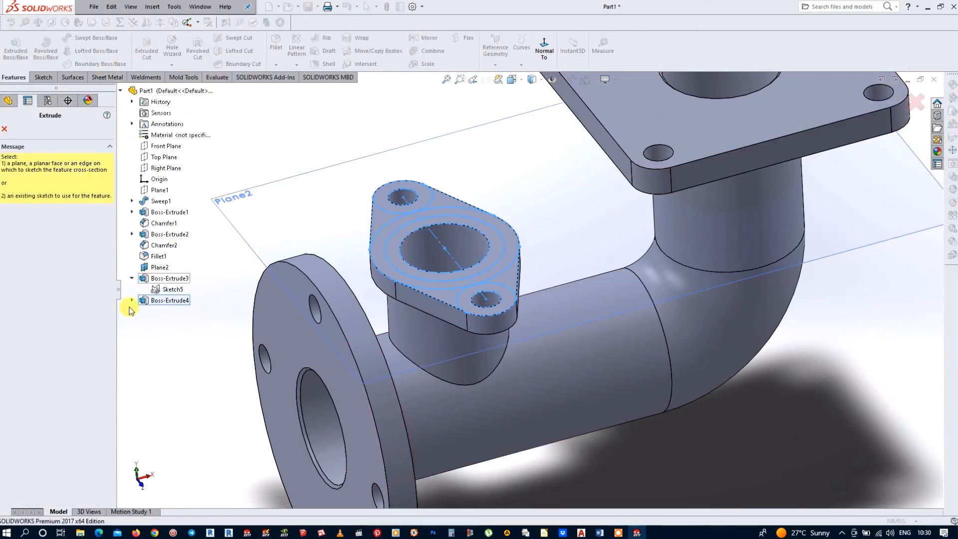
click(151, 291)
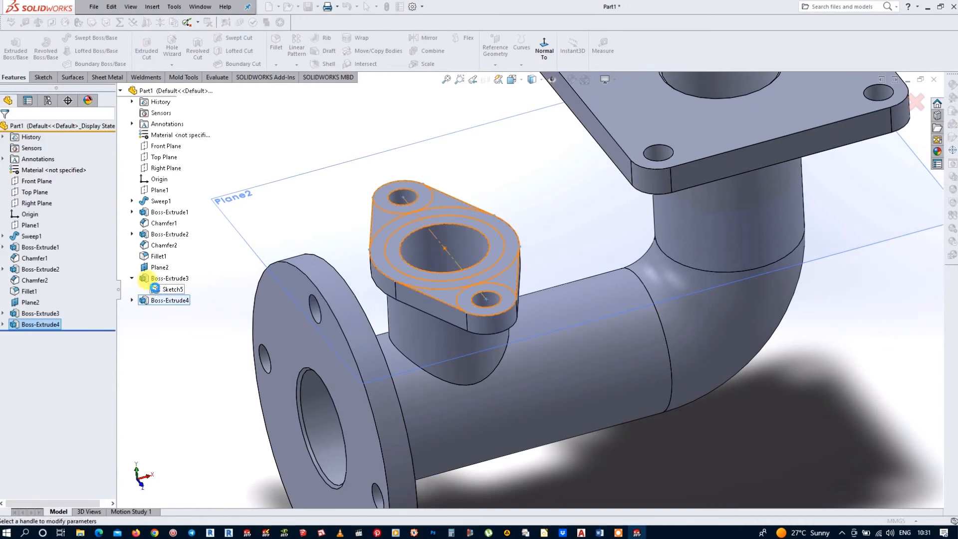
click(81, 332)
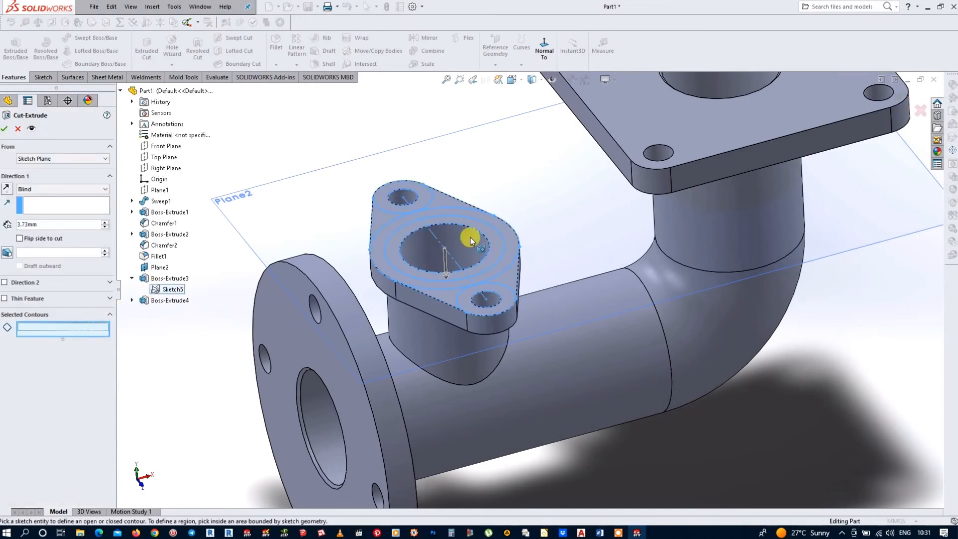
click(484, 235)
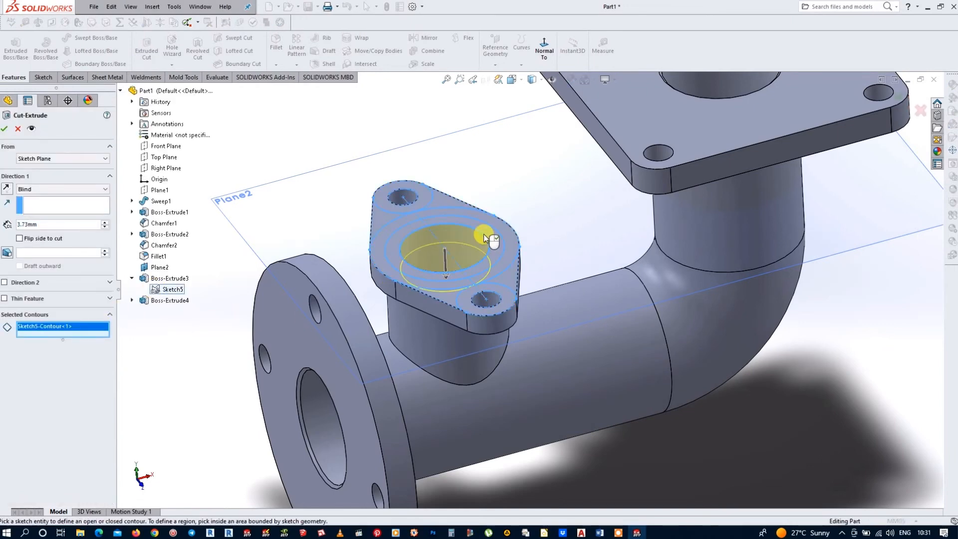
click(105, 190)
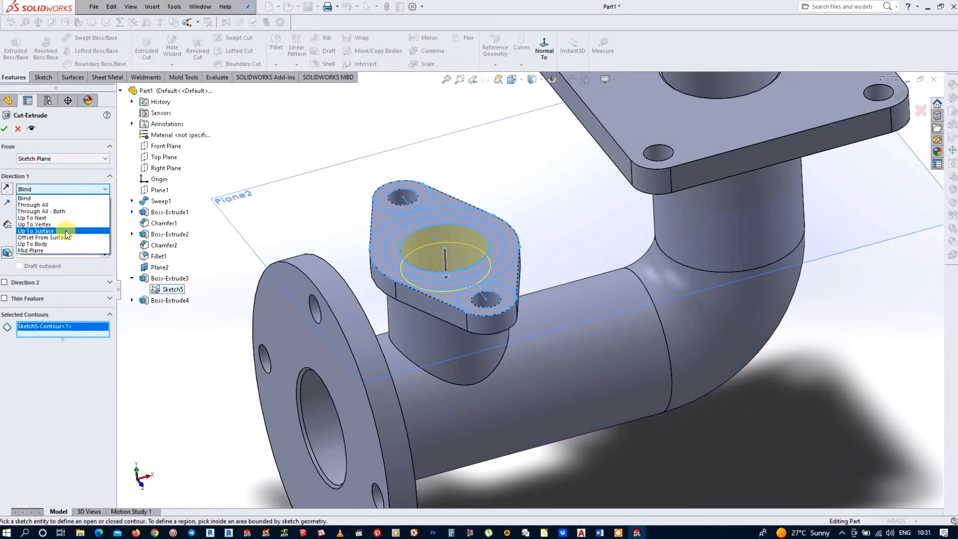
click(67, 231)
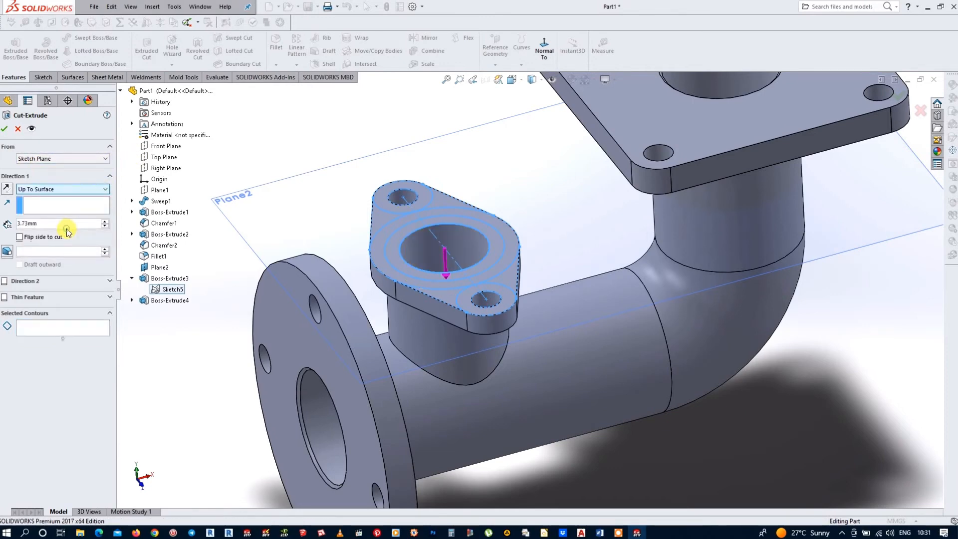
click(328, 422)
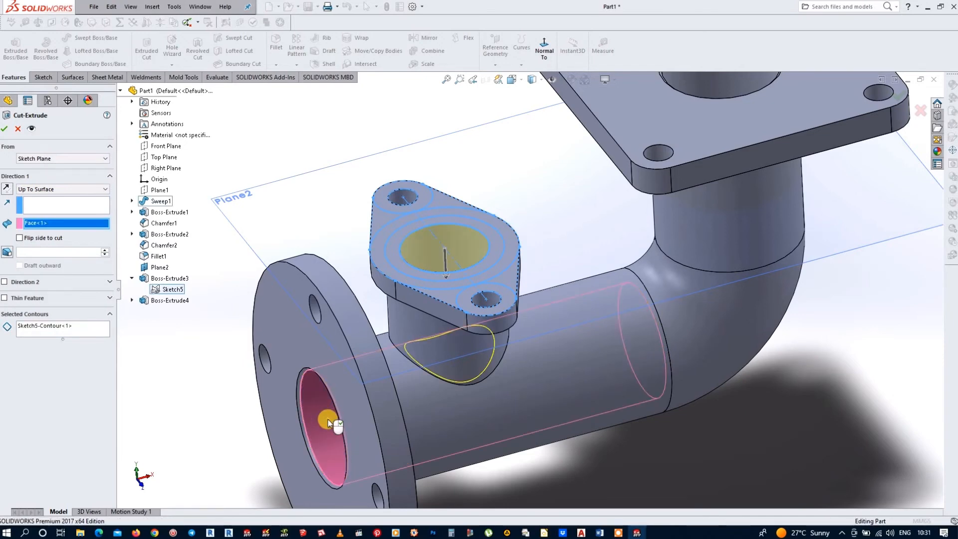
key(Return)
middle_drag(552, 488, 546, 419)
click(509, 453)
scroll(547, 440, up, 3)
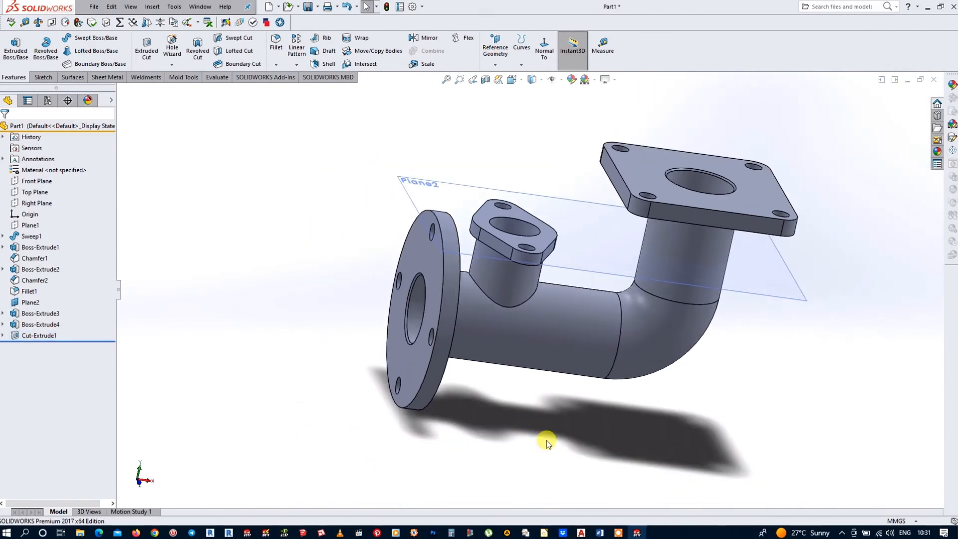
Hide Plane2, the reference plane of the two-hole flange.
middle_drag(704, 417, 624, 380)
click(20, 301)
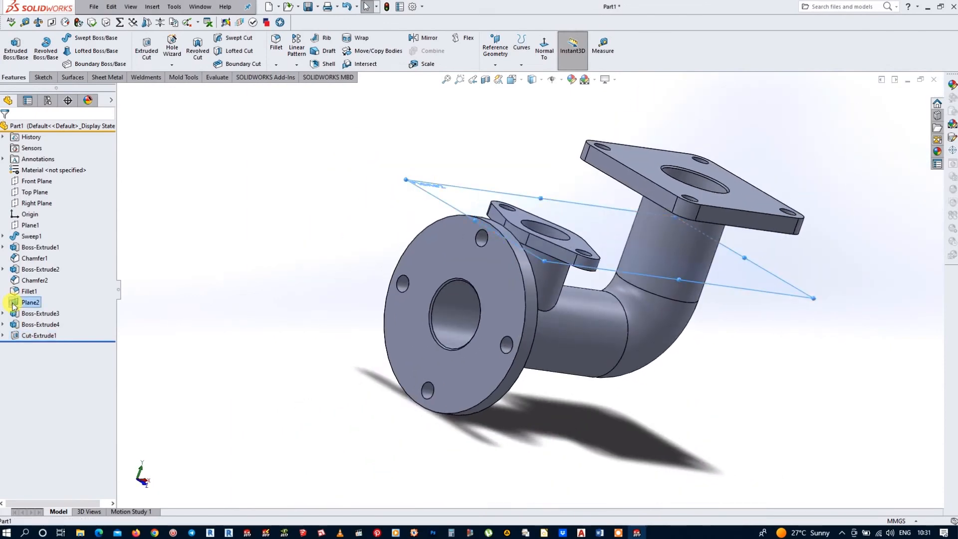
click(567, 391)
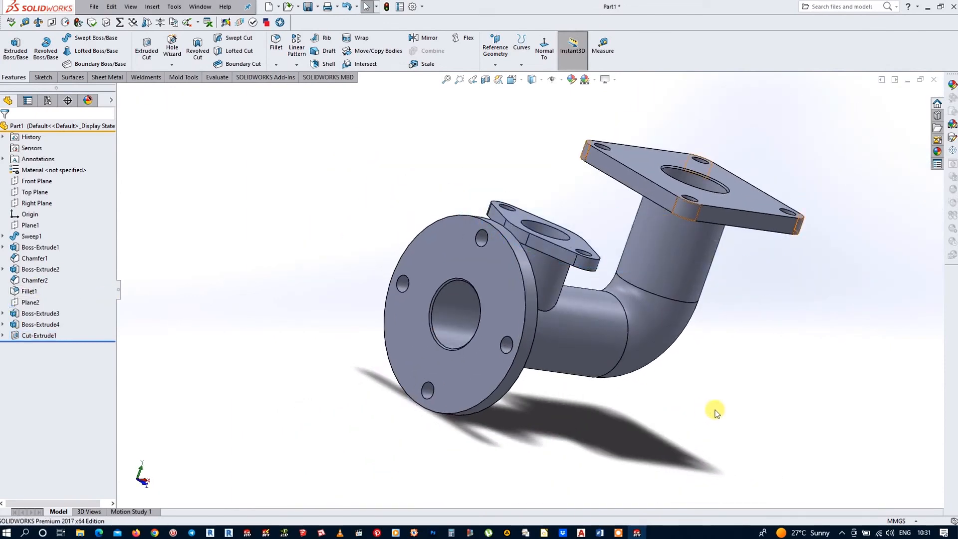
Create a reference plane offset 36.25 mm from the Right Plane, beyond the pipe's vertical leg.
middle_drag(719, 336, 684, 315)
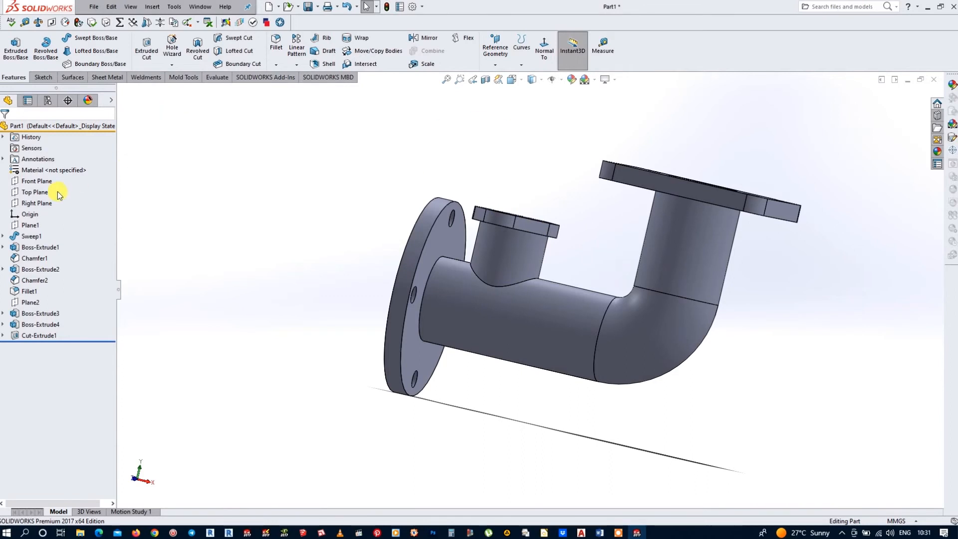
click(497, 66)
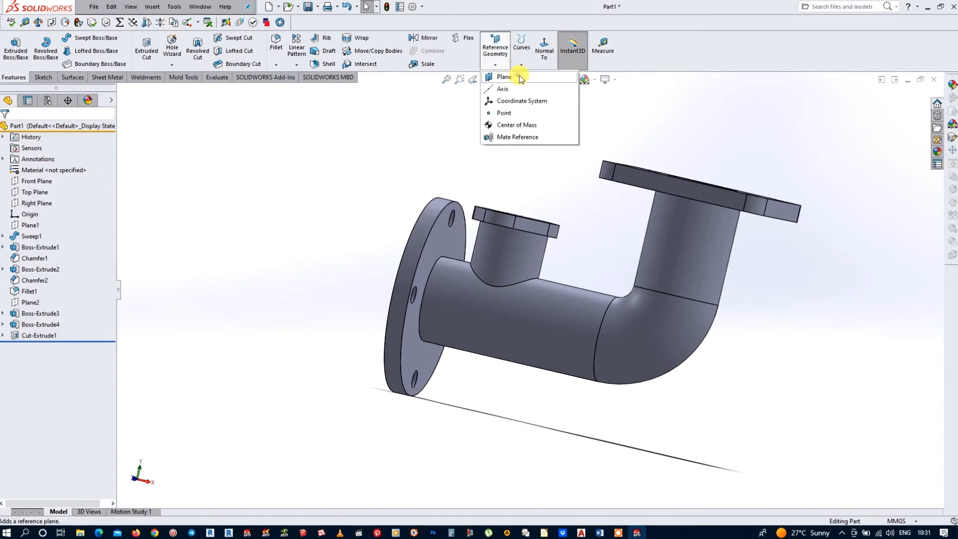
click(503, 77)
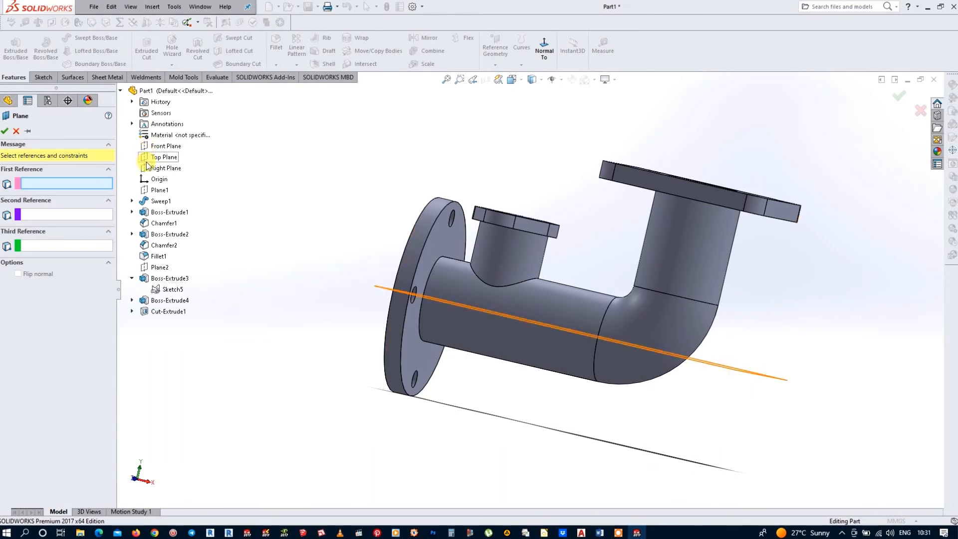
click(146, 168)
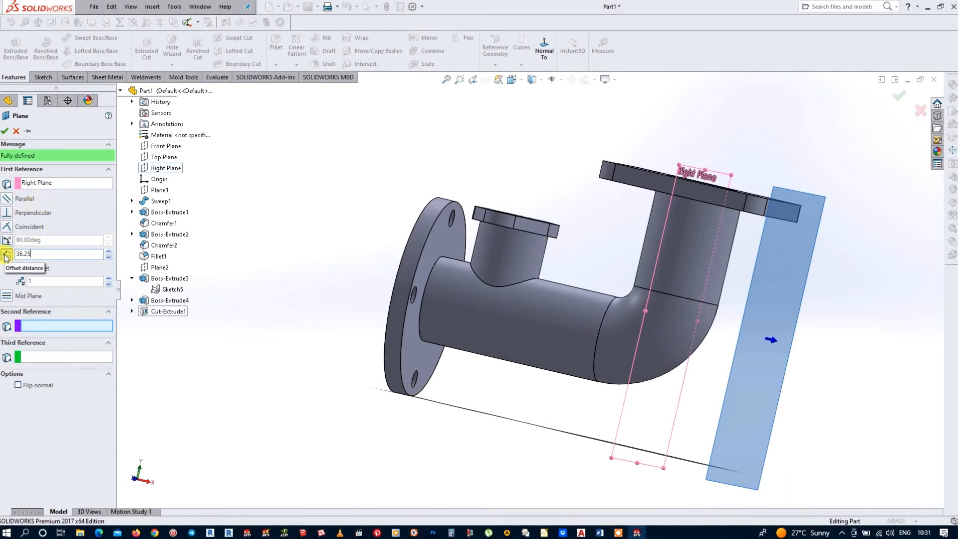
key(Return)
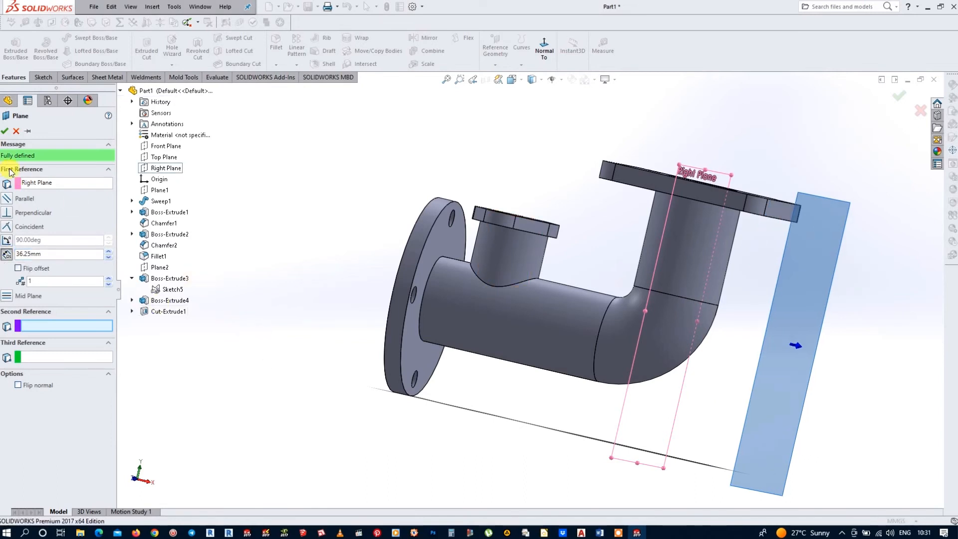
click(5, 131)
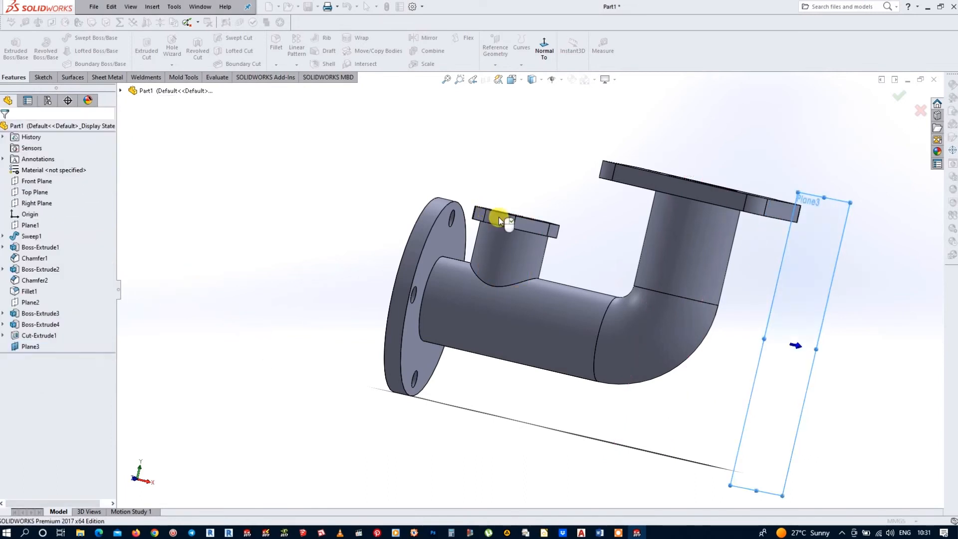
Start a sketch on the new offset plane and draw concentric 15 mm and 20 mm circles over the pipe's vertical leg.
click(14, 347)
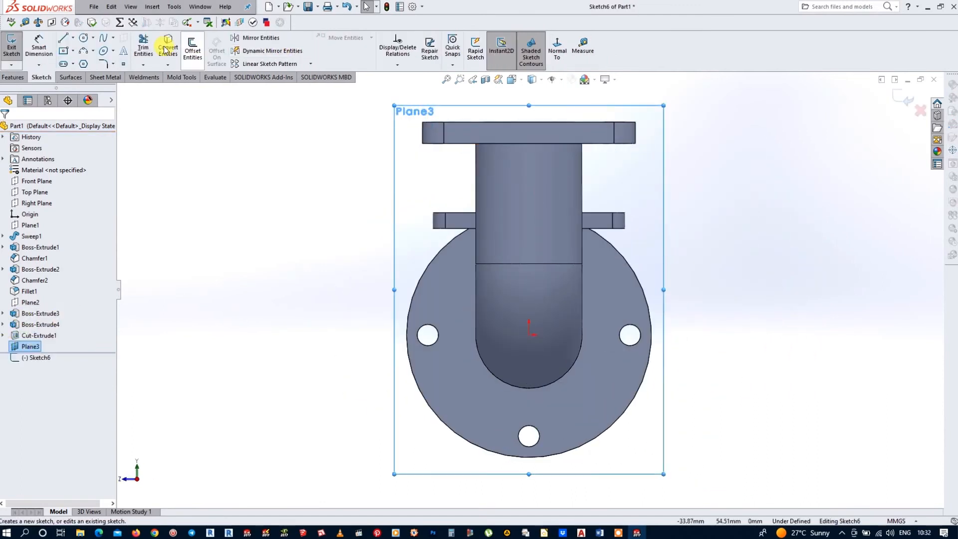
click(85, 39)
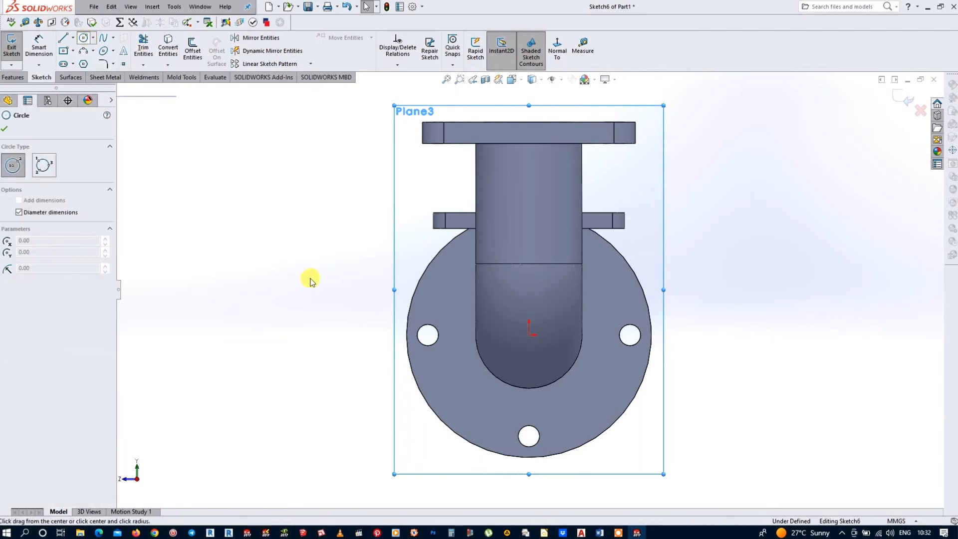
click(525, 222)
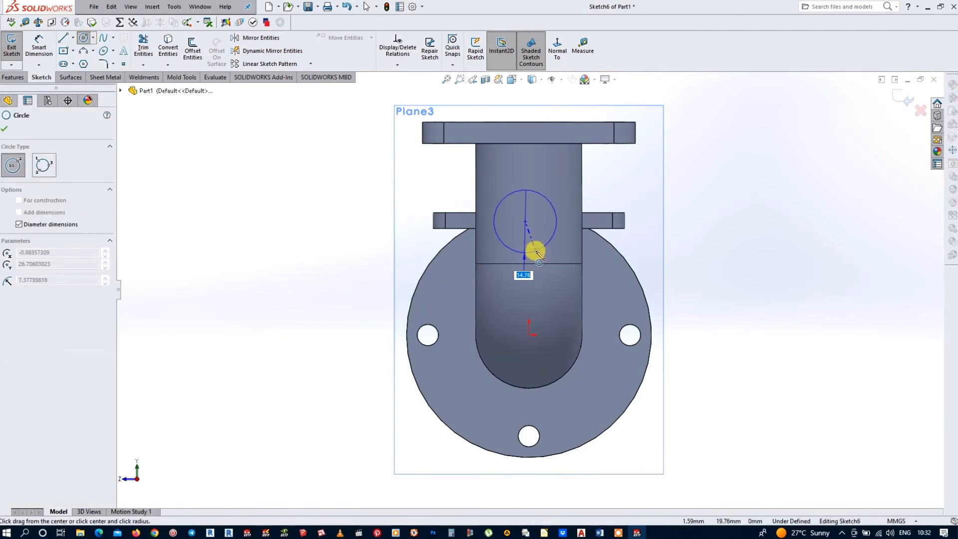
key(Return)
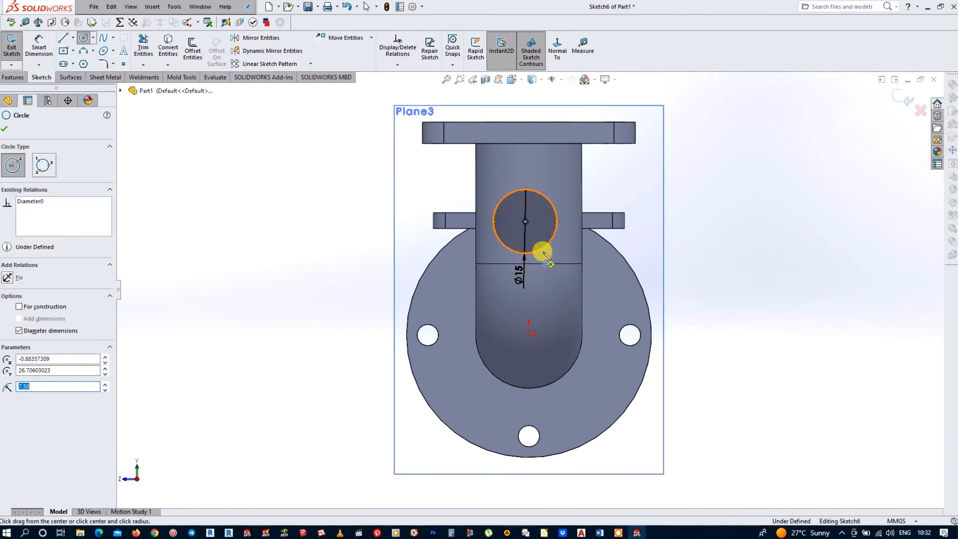
click(526, 222)
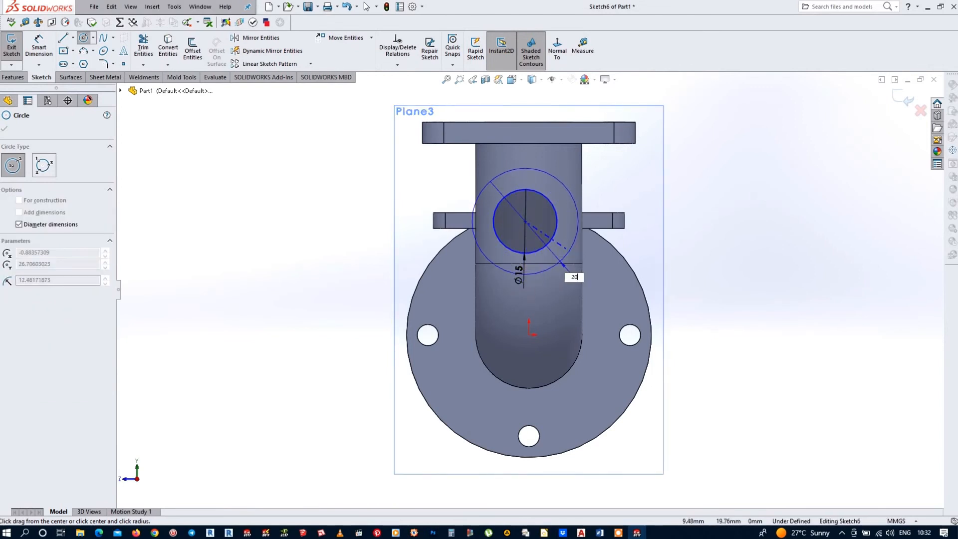
text(20)
click(570, 252)
key(Escape)
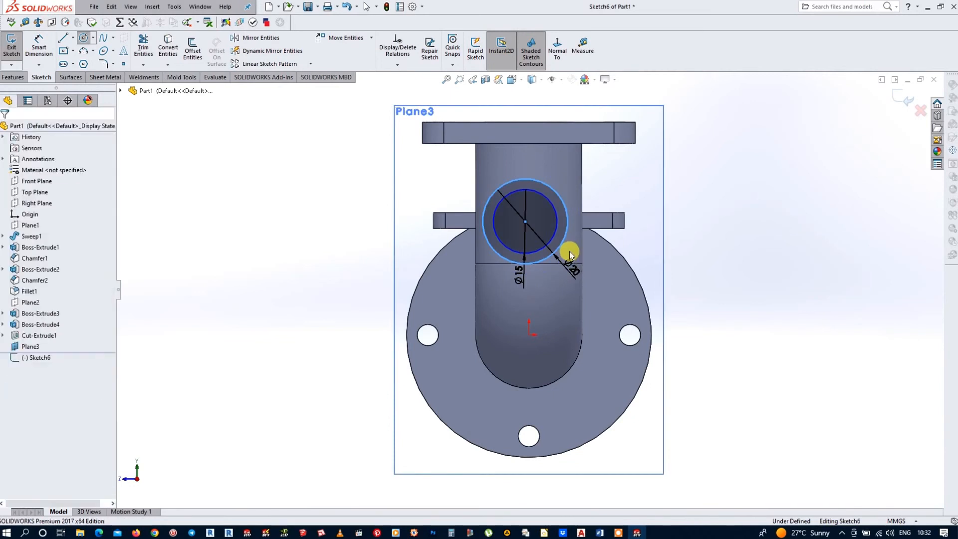
Align the circles' common centre vertically with the origin.
click(530, 336)
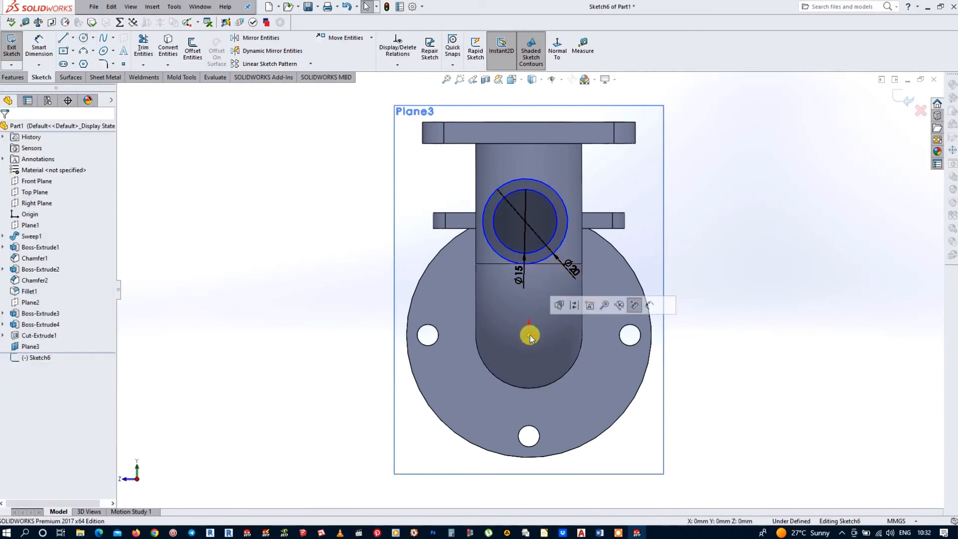
ctrl+click(526, 223)
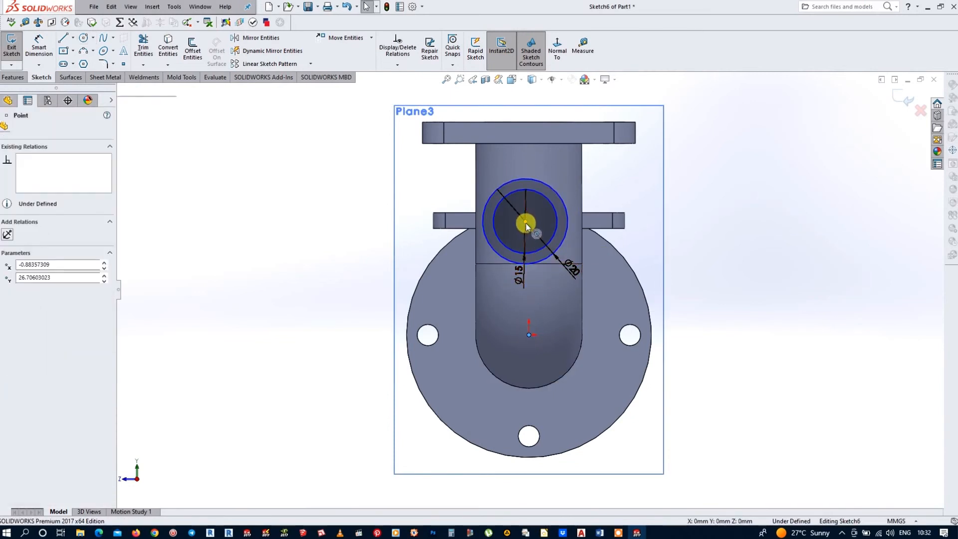
click(569, 178)
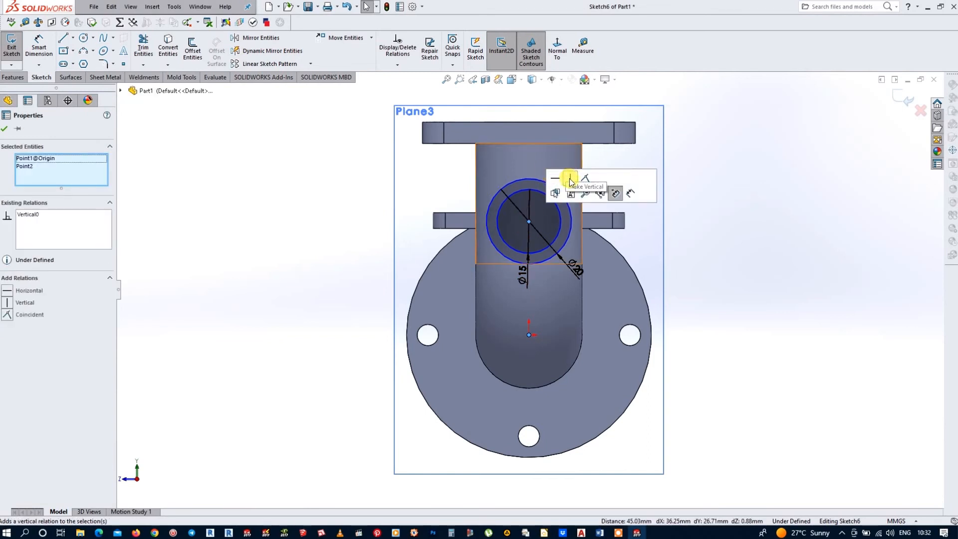
click(39, 44)
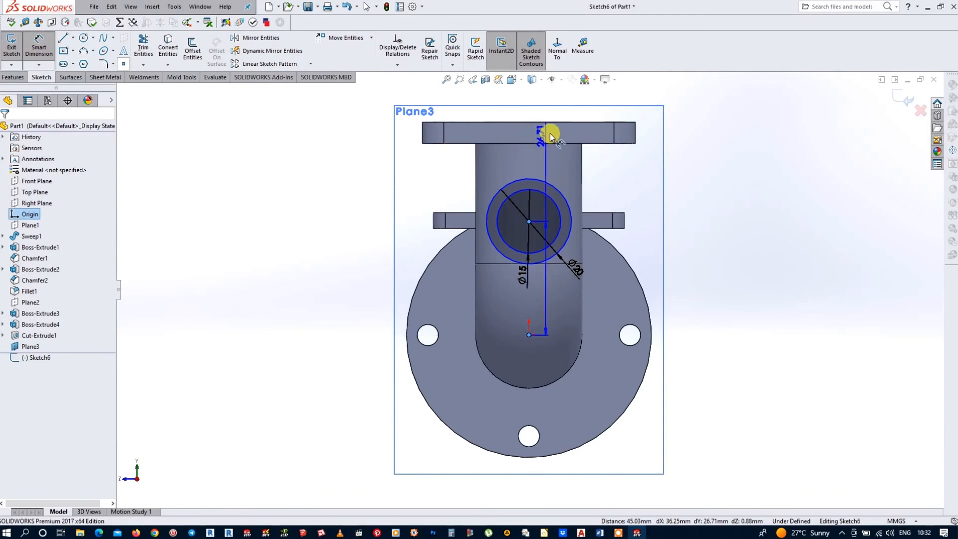
key(Escape)
key(Escape)
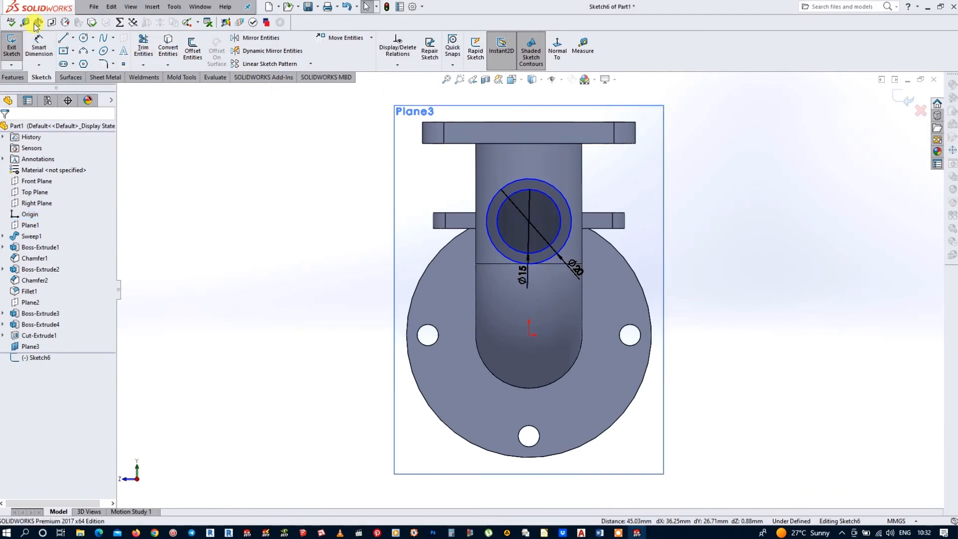
Dimension the circles' centre 17.5 mm below the square flange's top edge and finish the sketch.
click(39, 45)
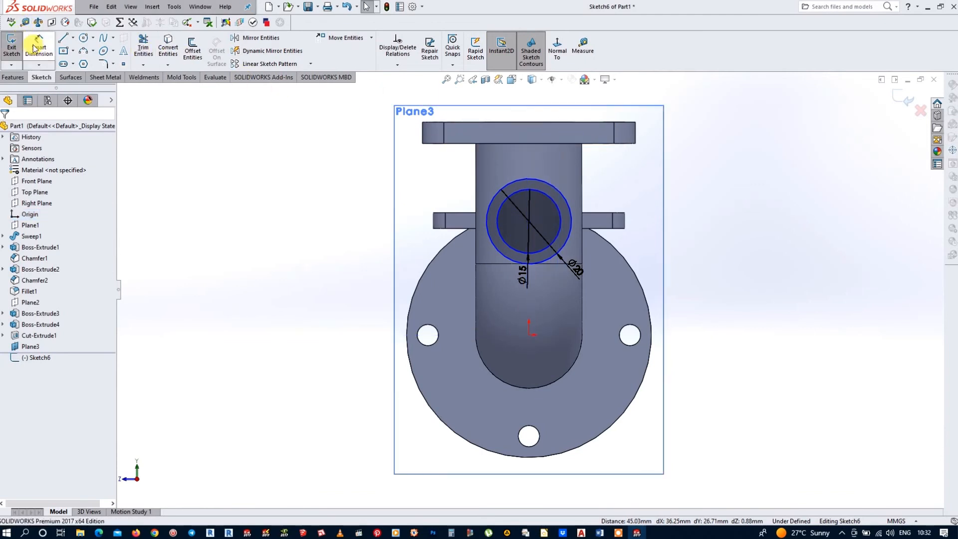
click(592, 128)
click(573, 220)
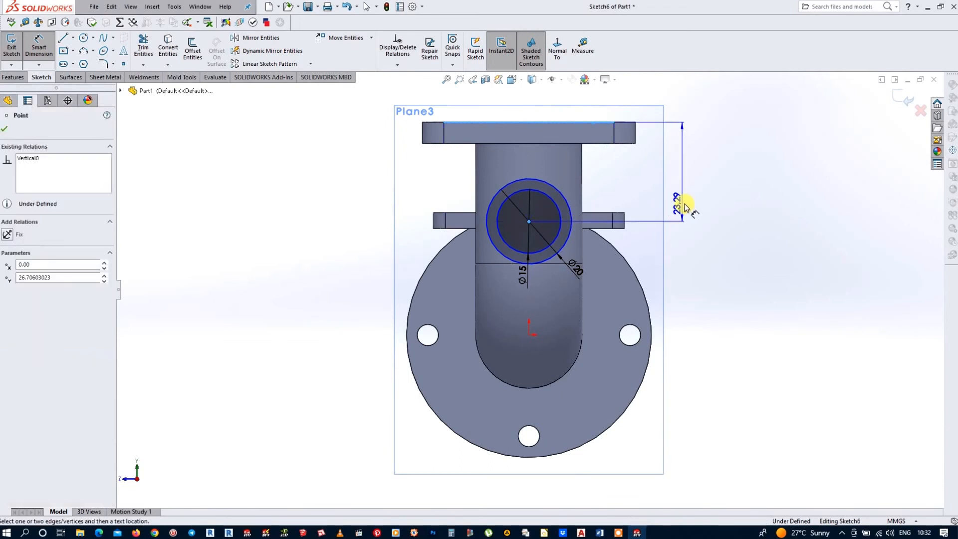
click(709, 180)
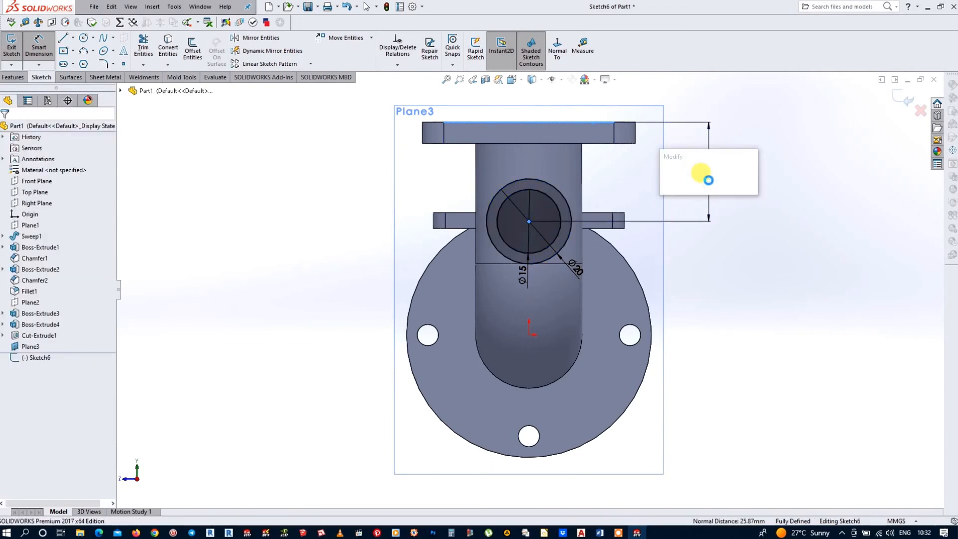
text(17.5)
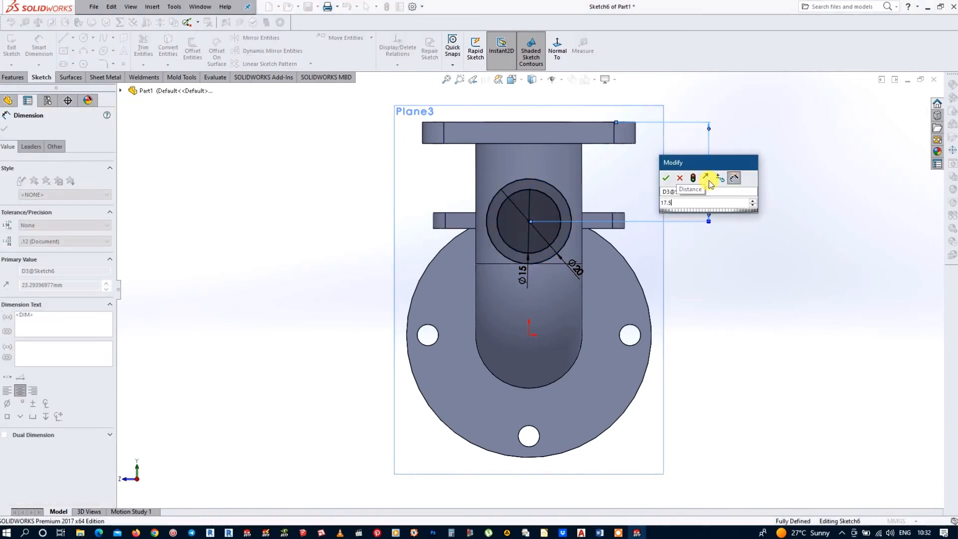
key(Return)
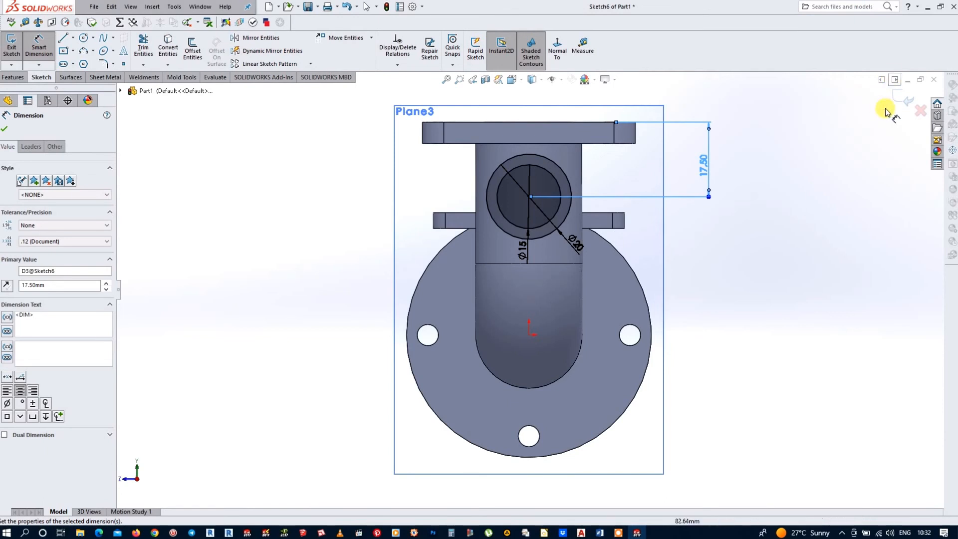
click(906, 103)
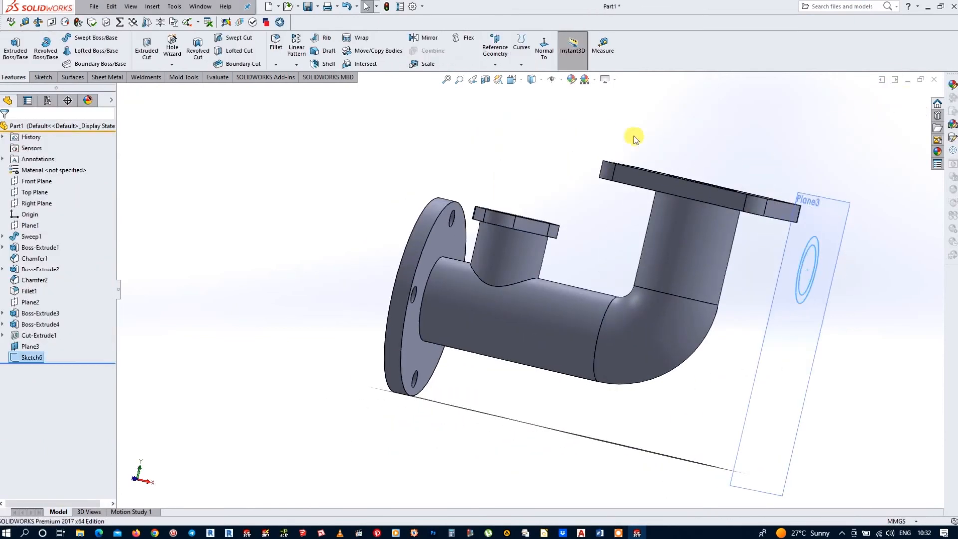
Extrude the two-circle ring sketch up to the outer surface of the pipe's vertical leg.
click(14, 45)
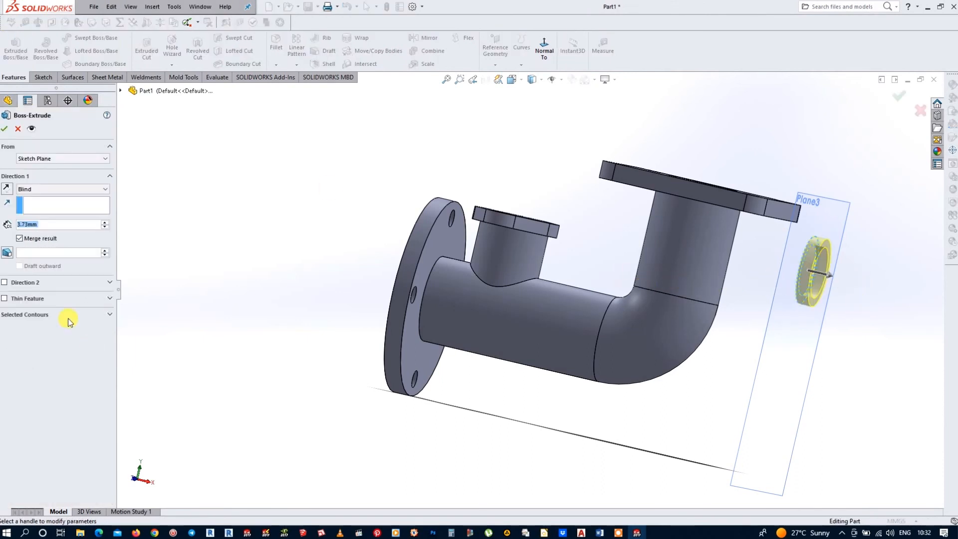
click(90, 190)
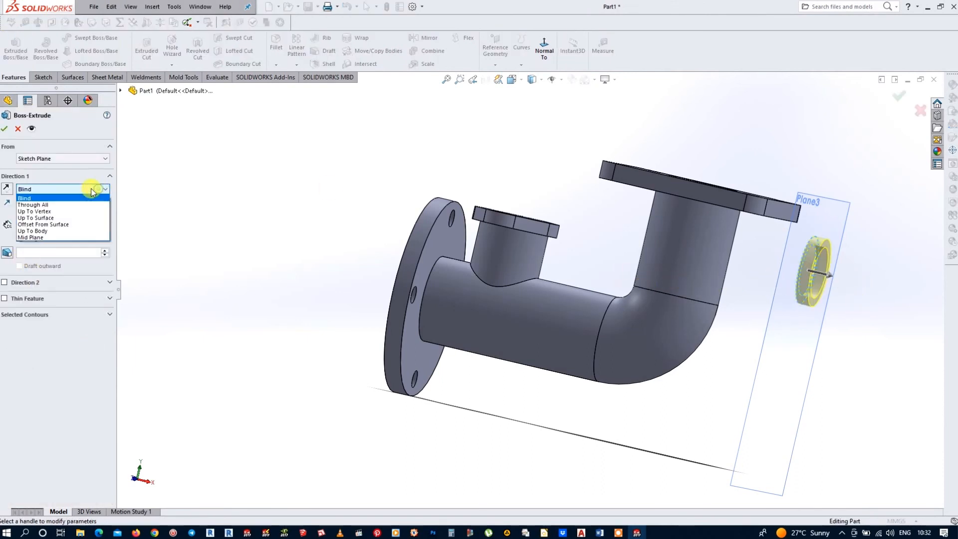
click(58, 212)
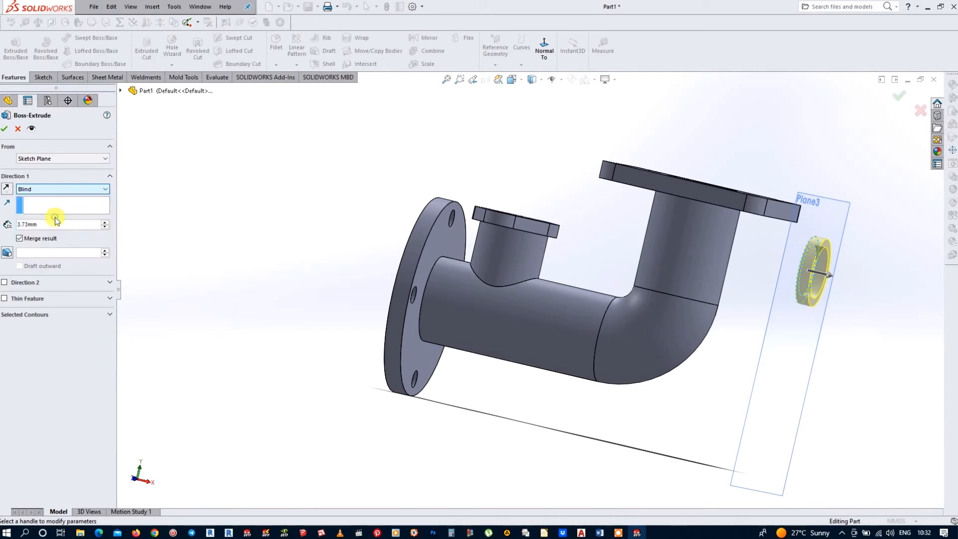
click(713, 258)
right_click(713, 258)
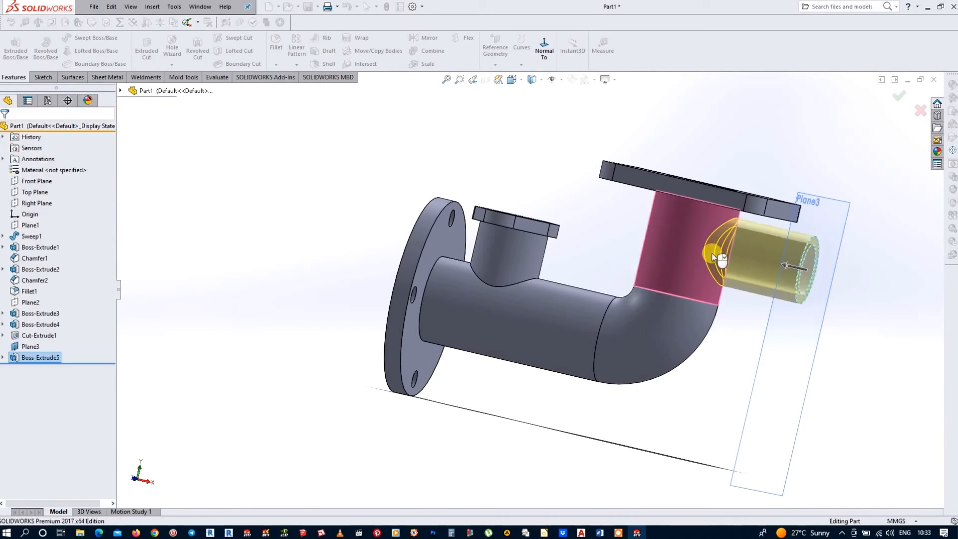
Cut only the inner circle contour of the new branch's sketch up to the inner surface of the pipe's vertical leg.
click(146, 47)
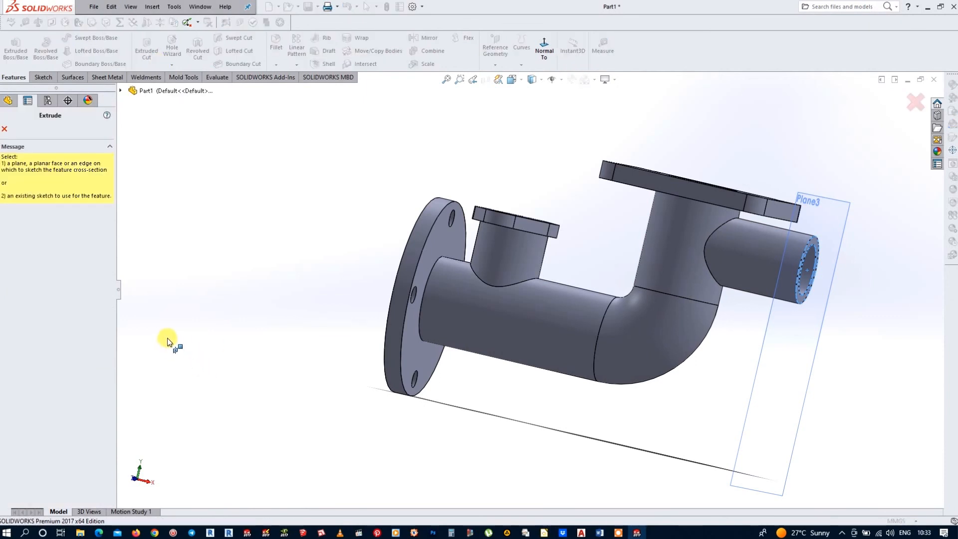
click(120, 92)
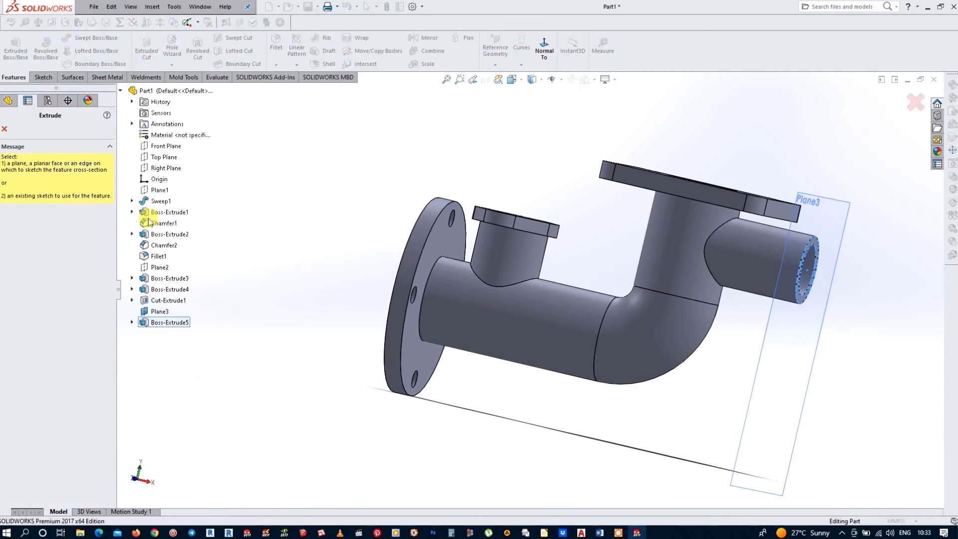
click(132, 323)
click(170, 334)
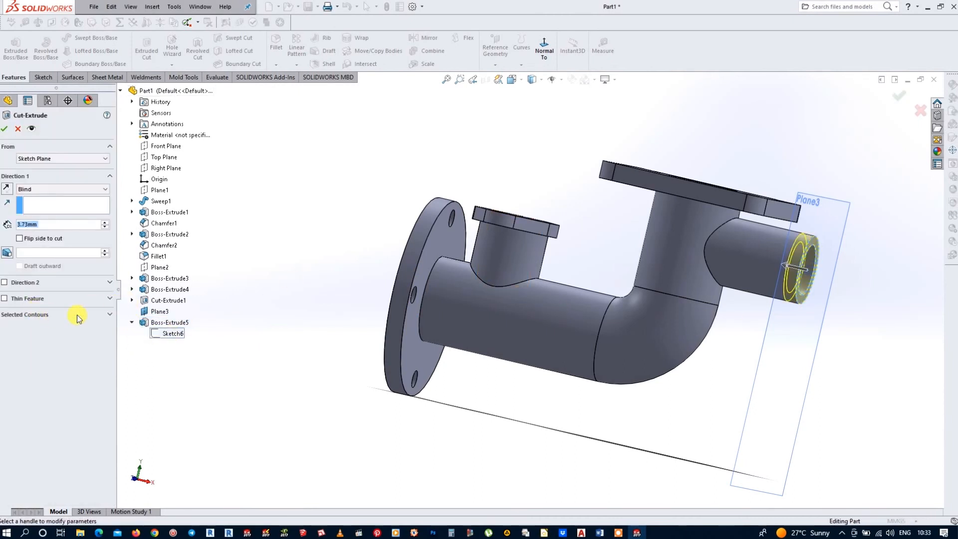
click(110, 314)
right_click(44, 326)
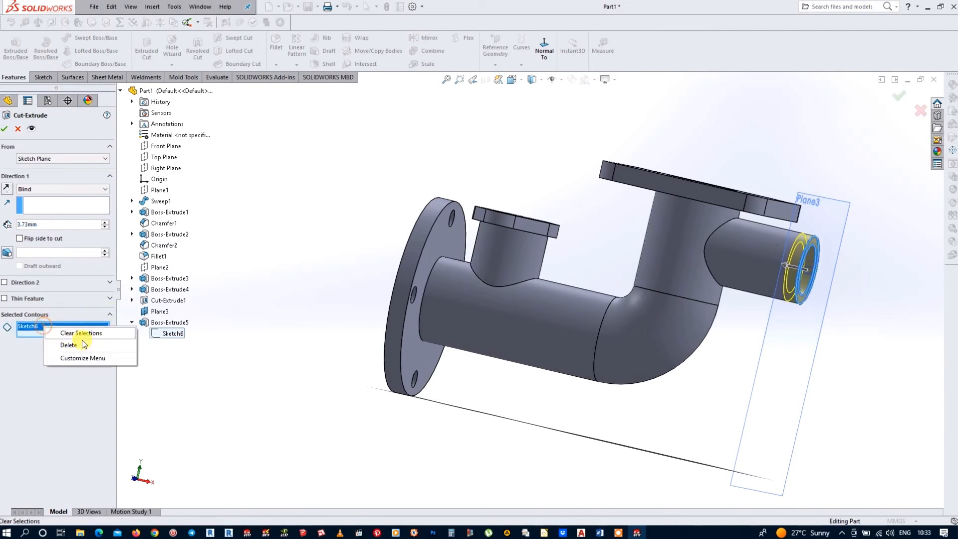
click(95, 346)
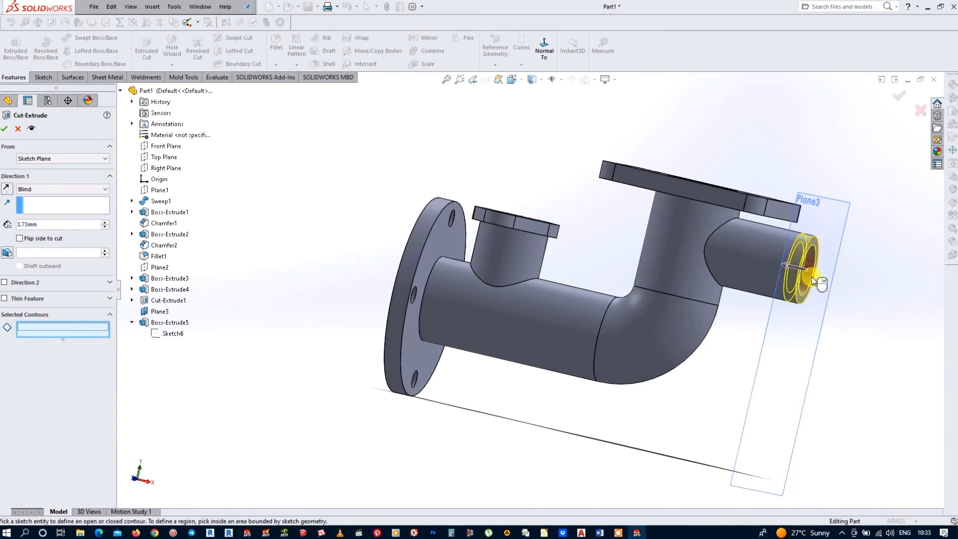
middle_drag(747, 279, 723, 298)
scroll(714, 305, down, 3)
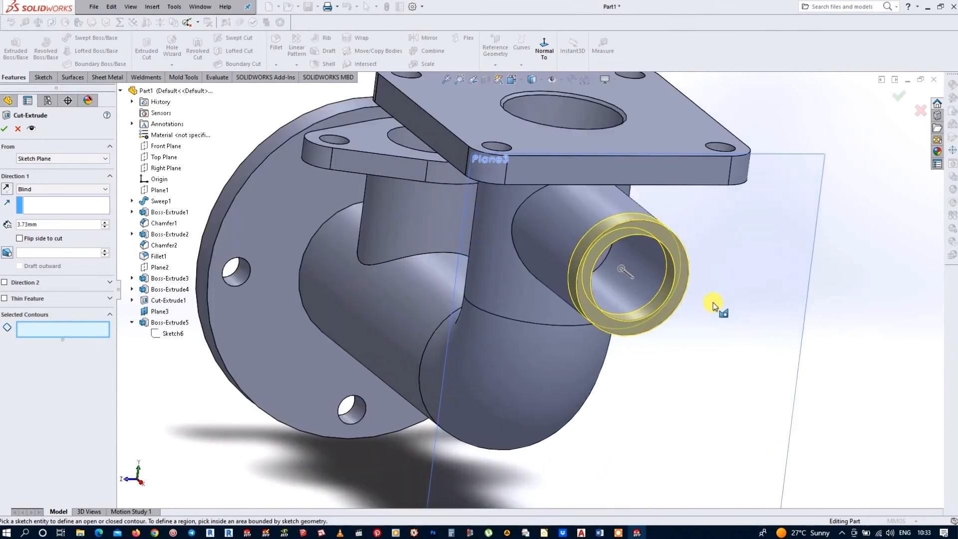
click(675, 281)
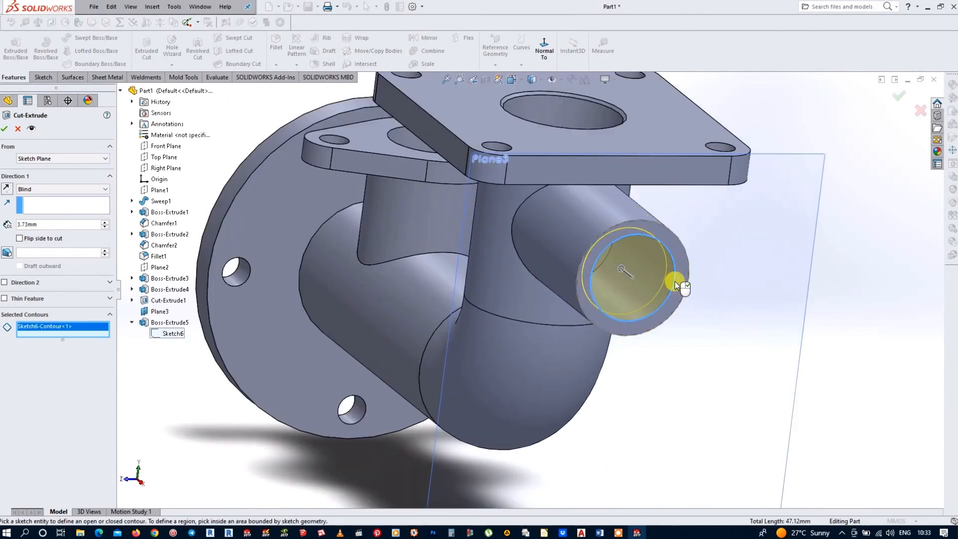
click(103, 192)
click(62, 230)
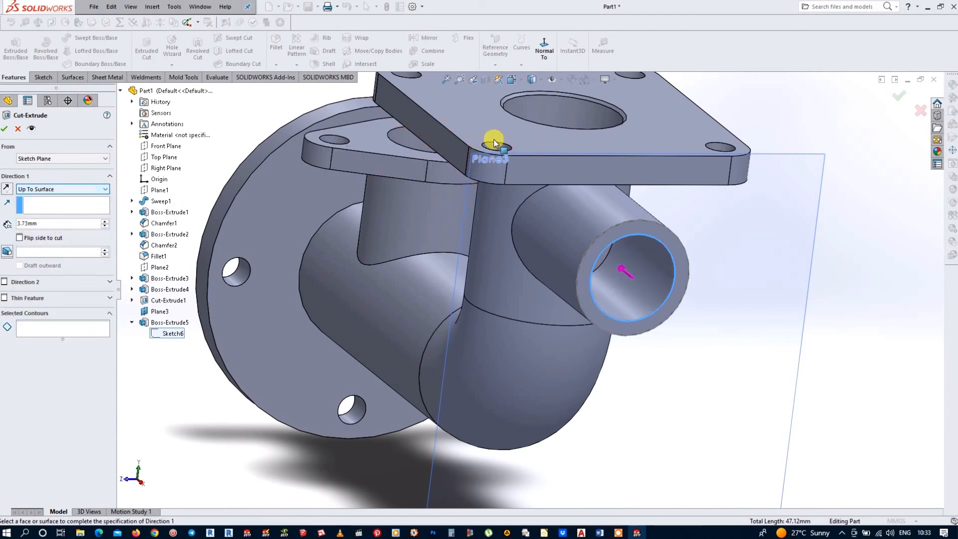
click(555, 110)
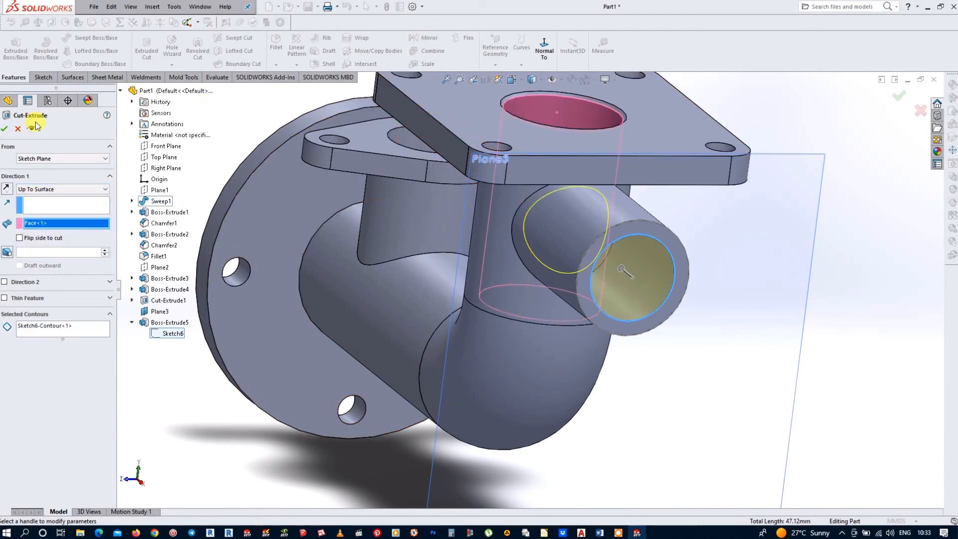
click(4, 130)
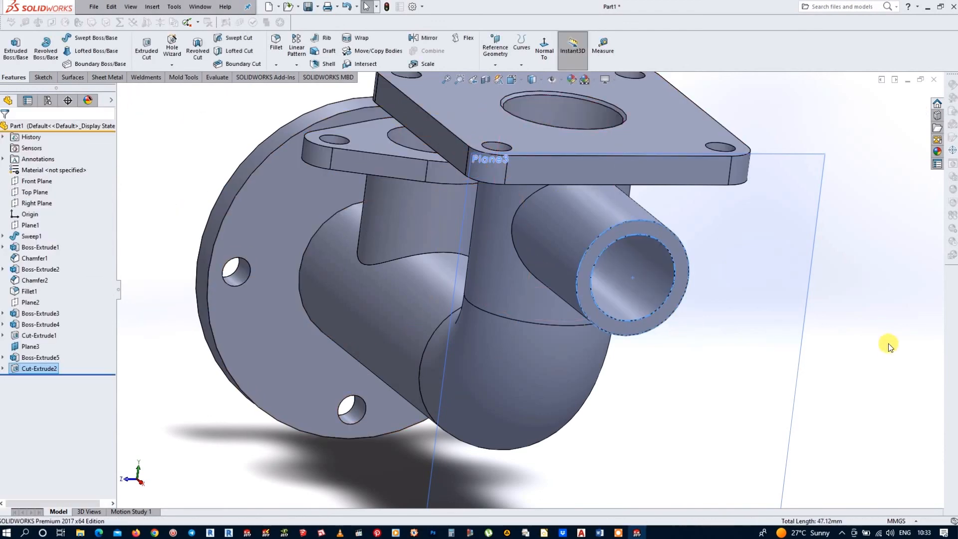
Hide the offset plane and chamfer the inner edge of the new branch's open end 0.5 mm at 45°.
click(30, 346)
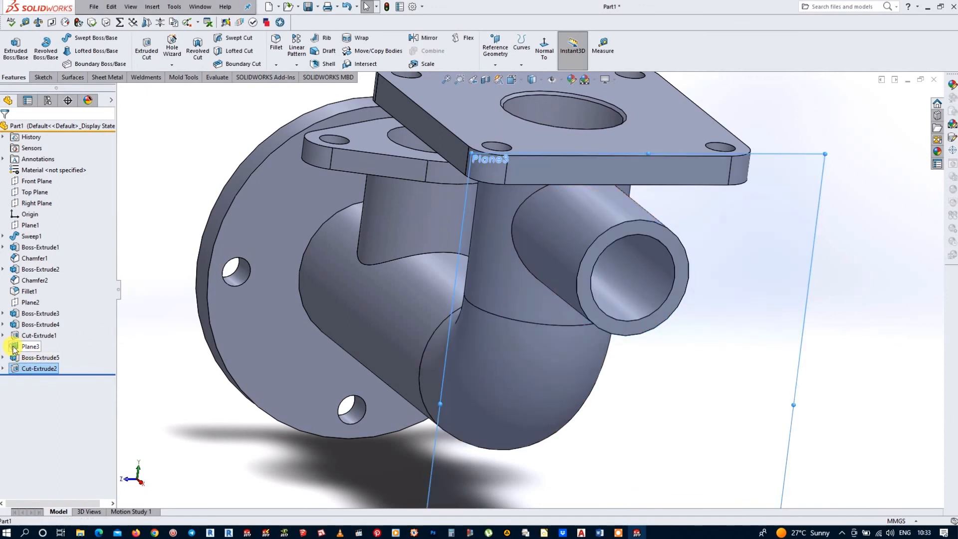
click(36, 334)
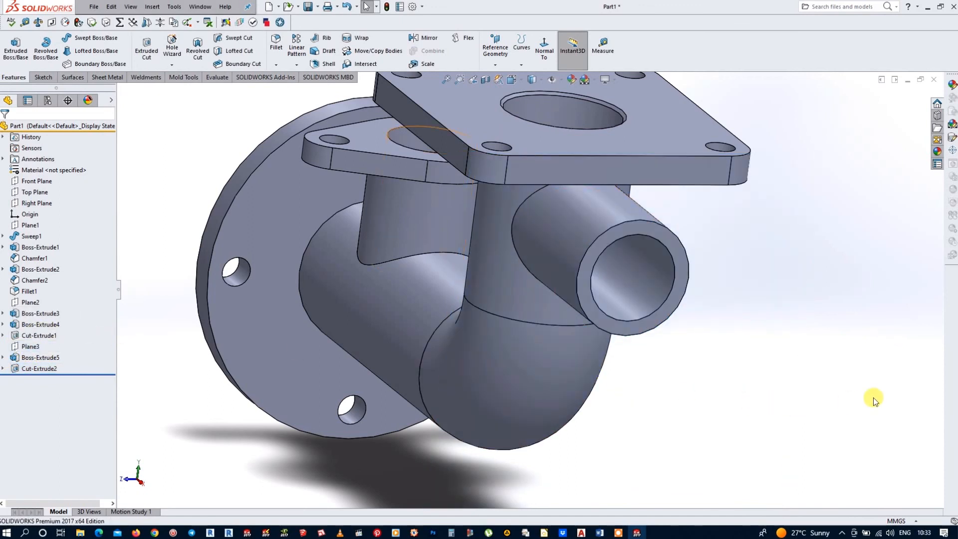
middle_drag(871, 369, 879, 346)
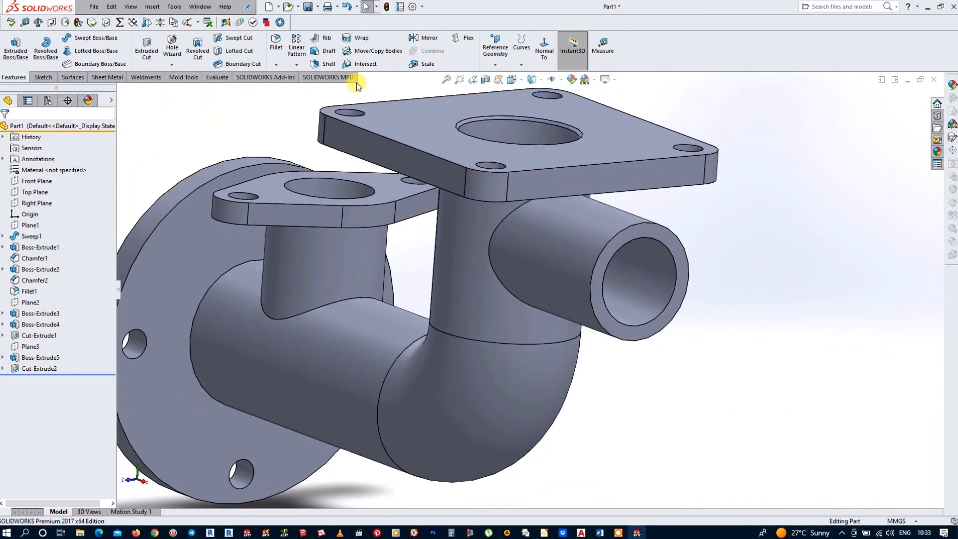
click(276, 65)
click(292, 93)
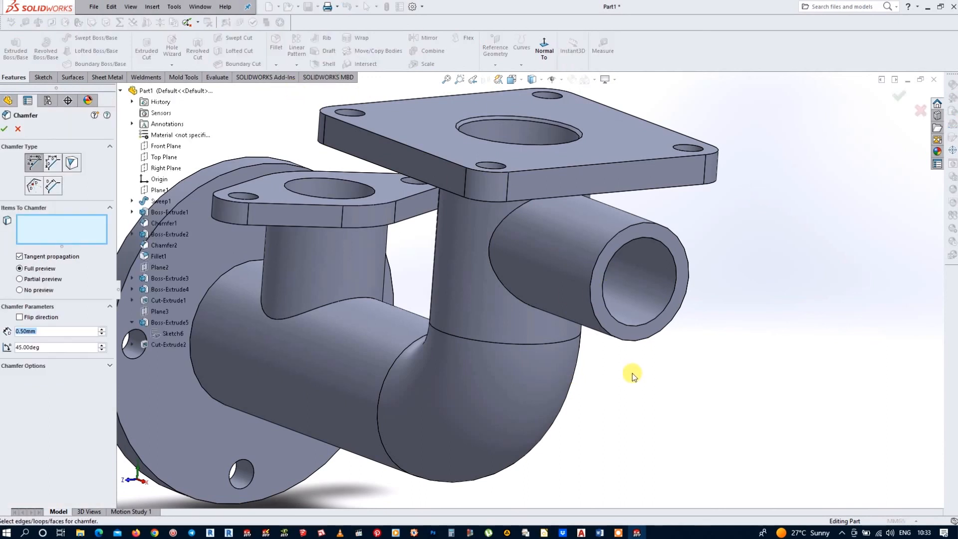
click(676, 286)
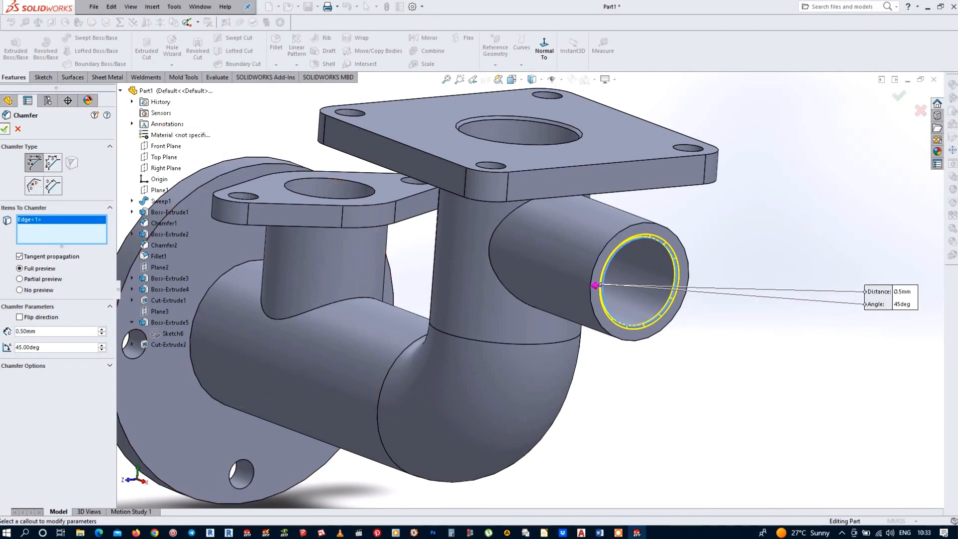
click(4, 129)
Fillet the joints at the round flange, square flange, both ends of the flanged branch and the base of the second branch with 1 mm radius.
scroll(701, 382, up, 3)
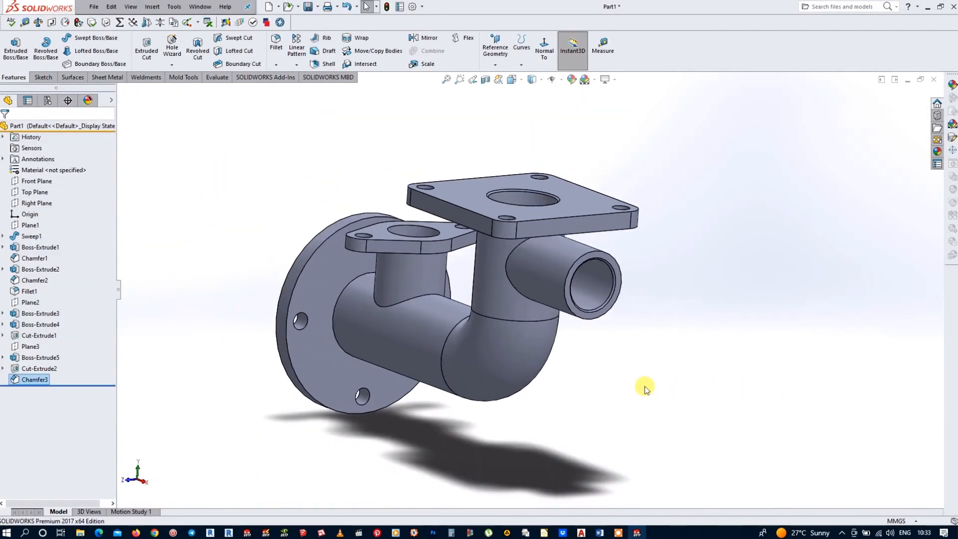
middle_drag(645, 387, 659, 389)
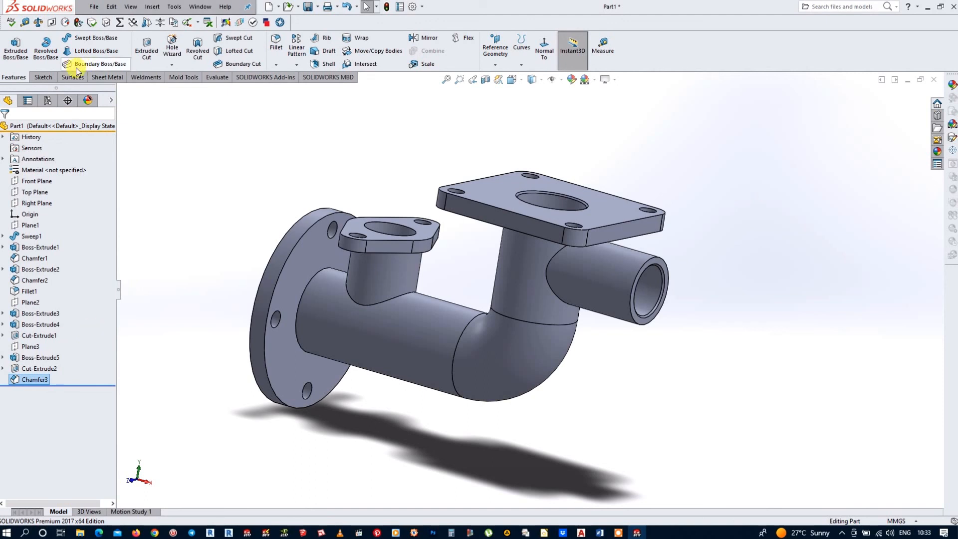
click(276, 44)
text(1)
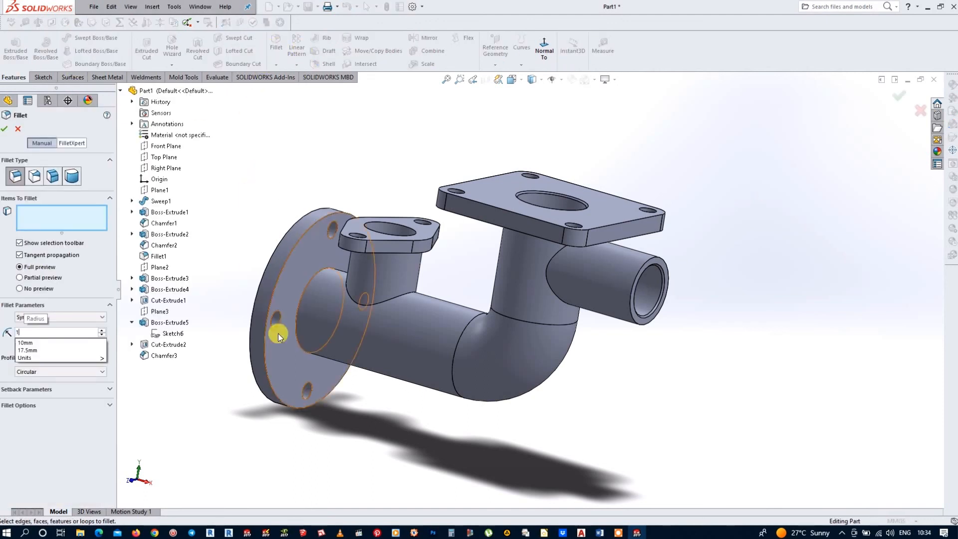
click(298, 312)
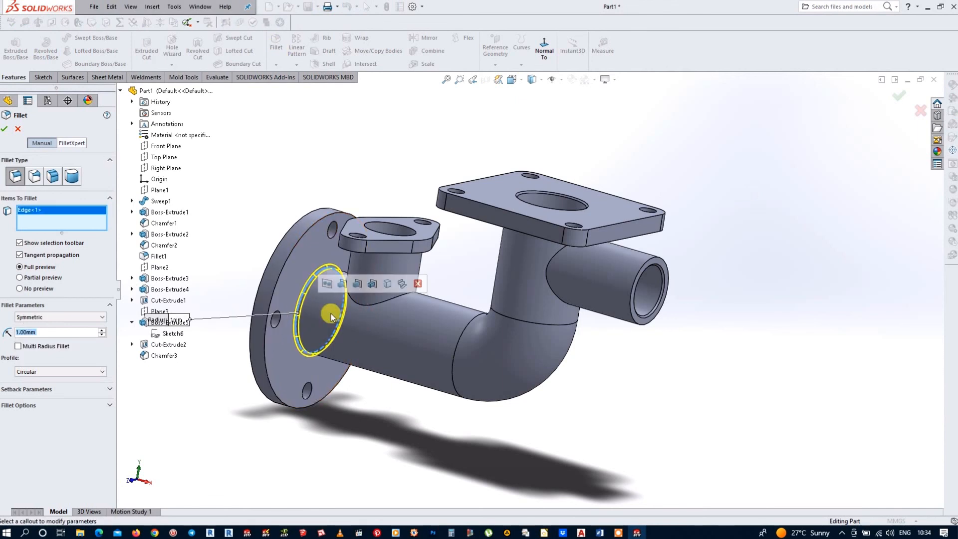
click(376, 302)
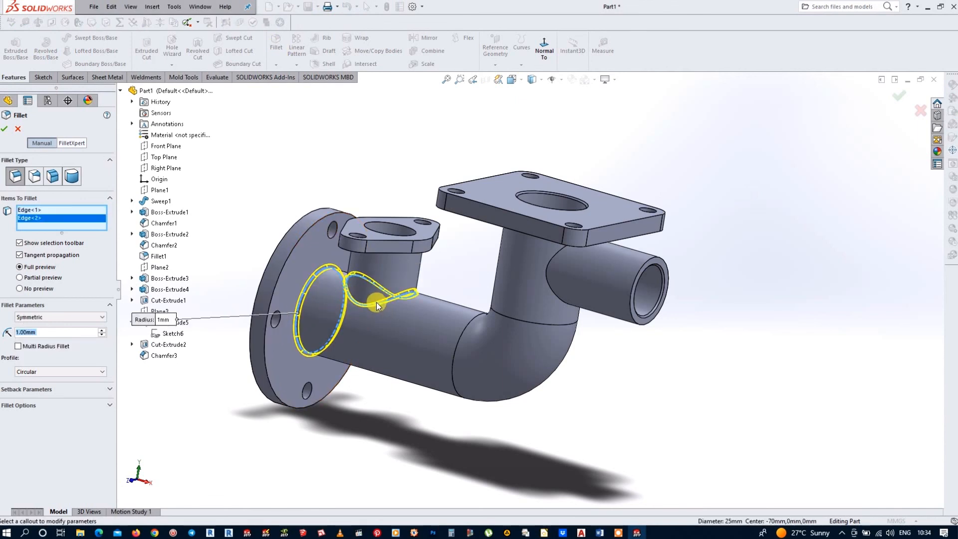
middle_drag(376, 301, 376, 205)
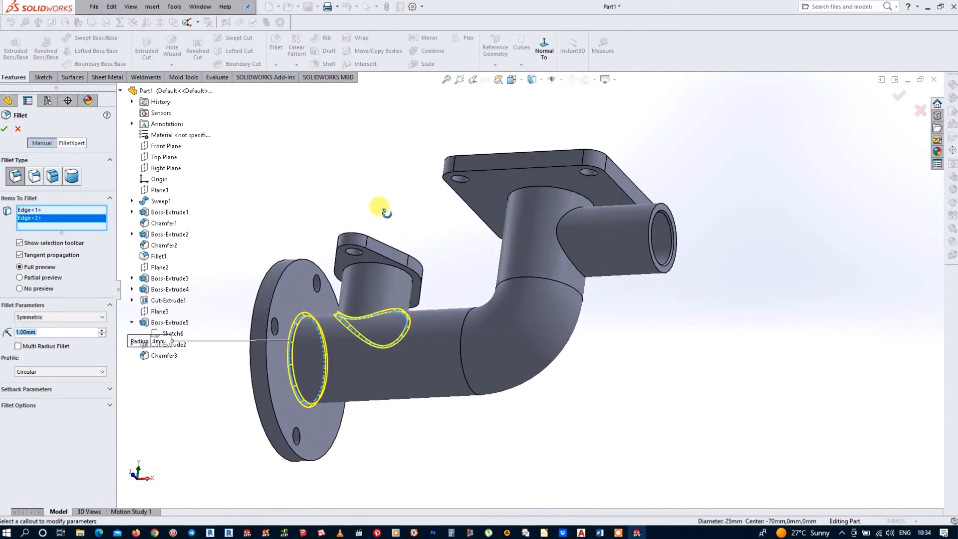
click(379, 263)
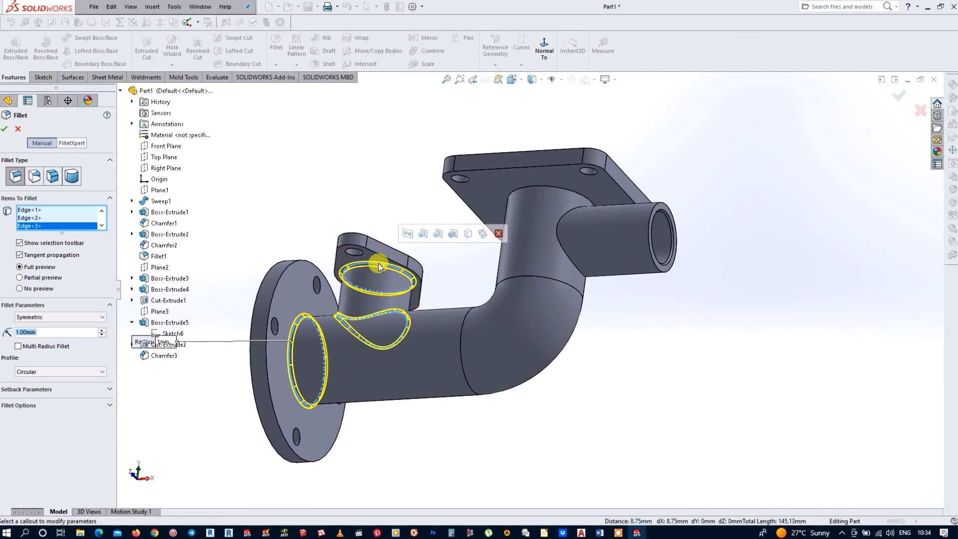
click(570, 259)
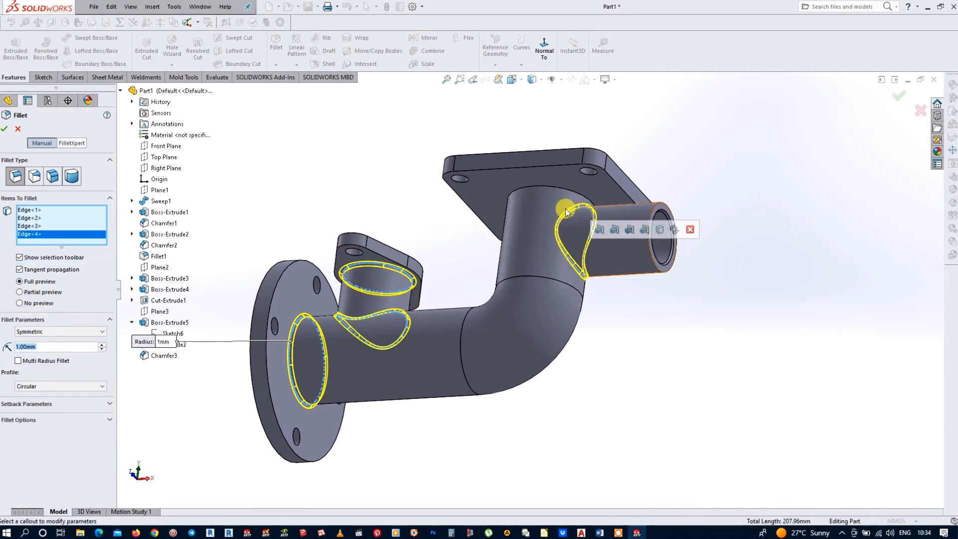
click(549, 186)
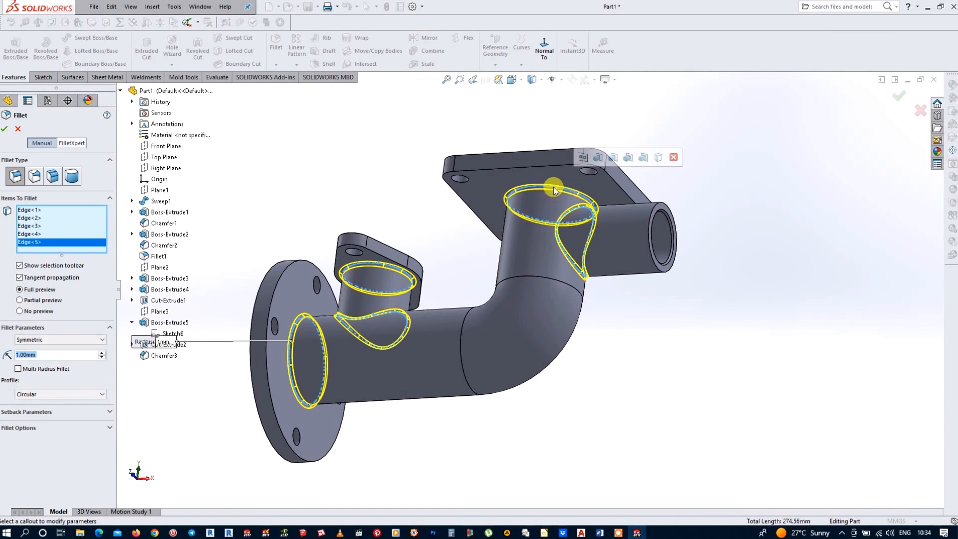
click(7, 130)
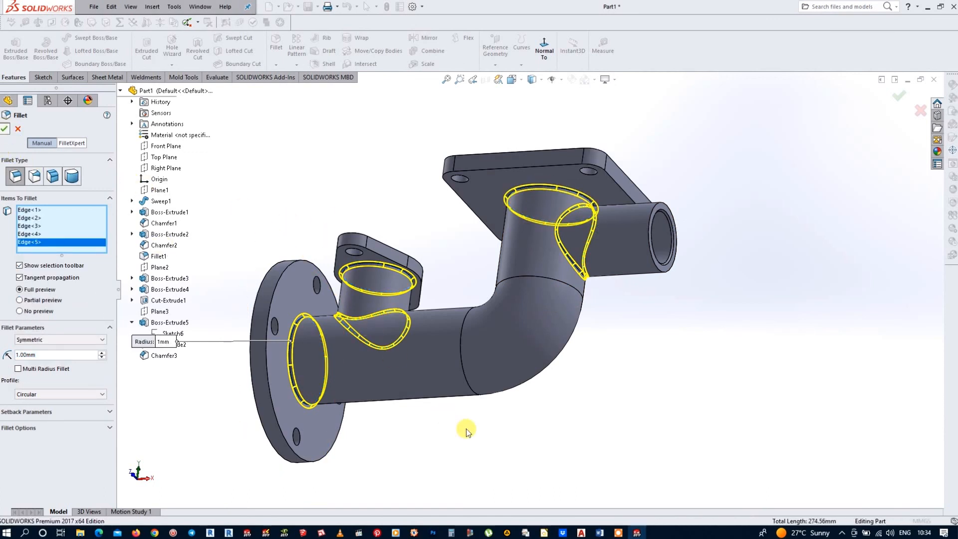
Show the whole pipe model in the trimetric view.
scroll(424, 422, up, 3)
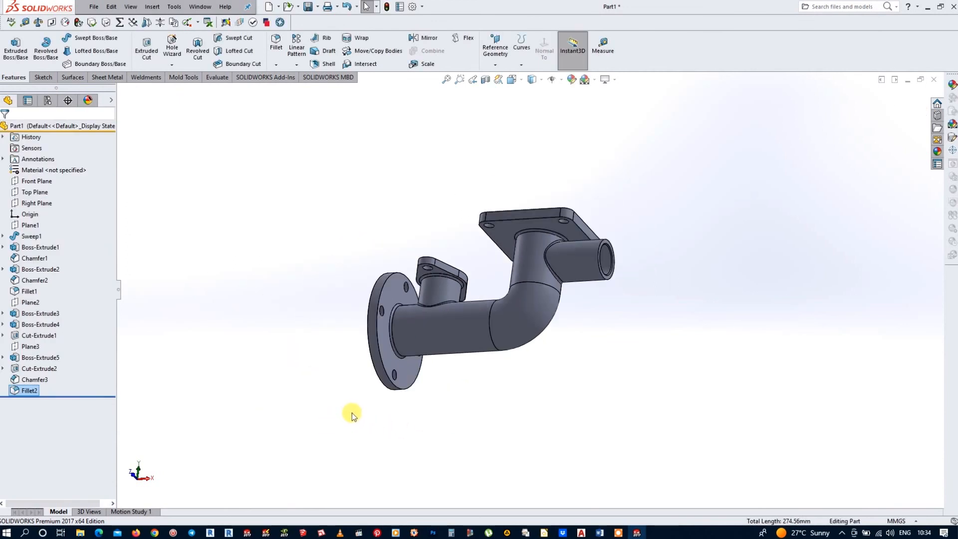
right_drag(354, 410, 366, 399)
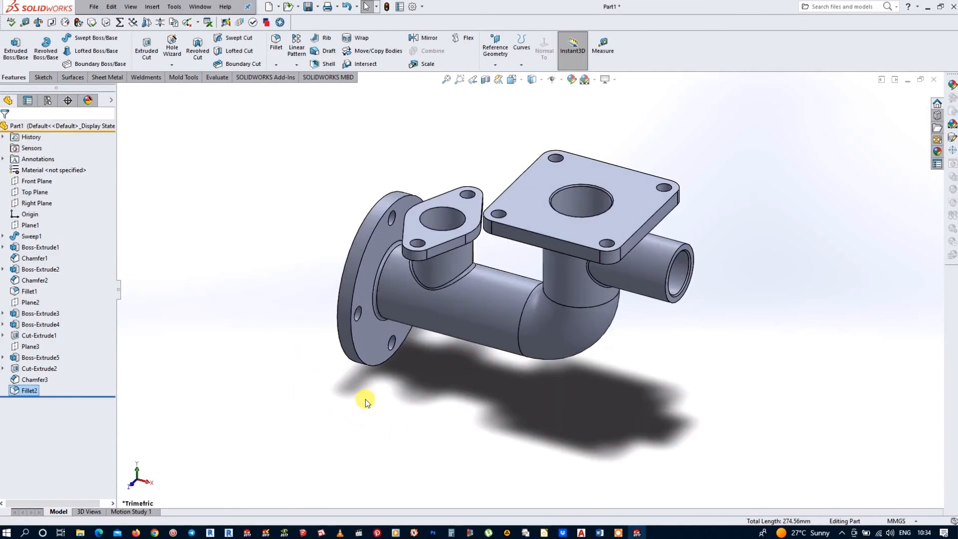
scroll(579, 175, down, 1)
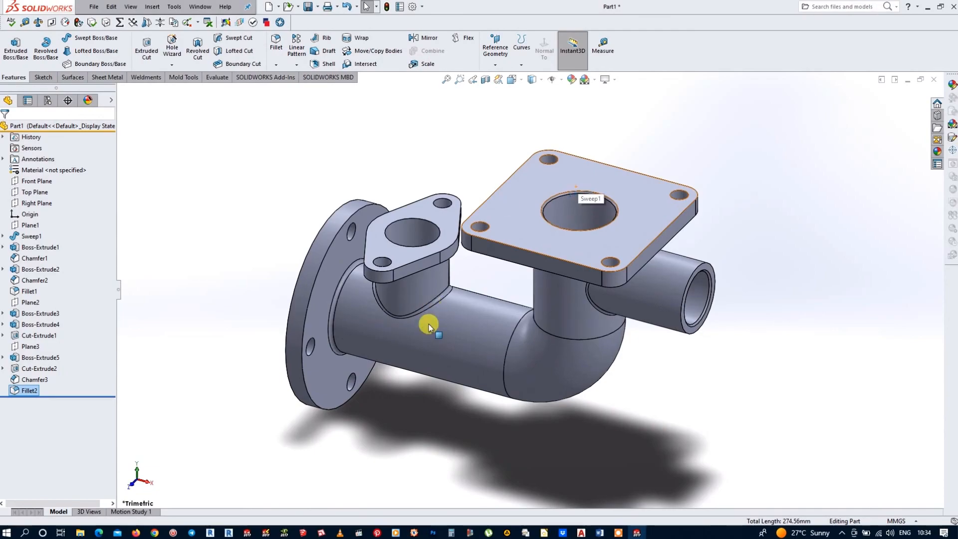